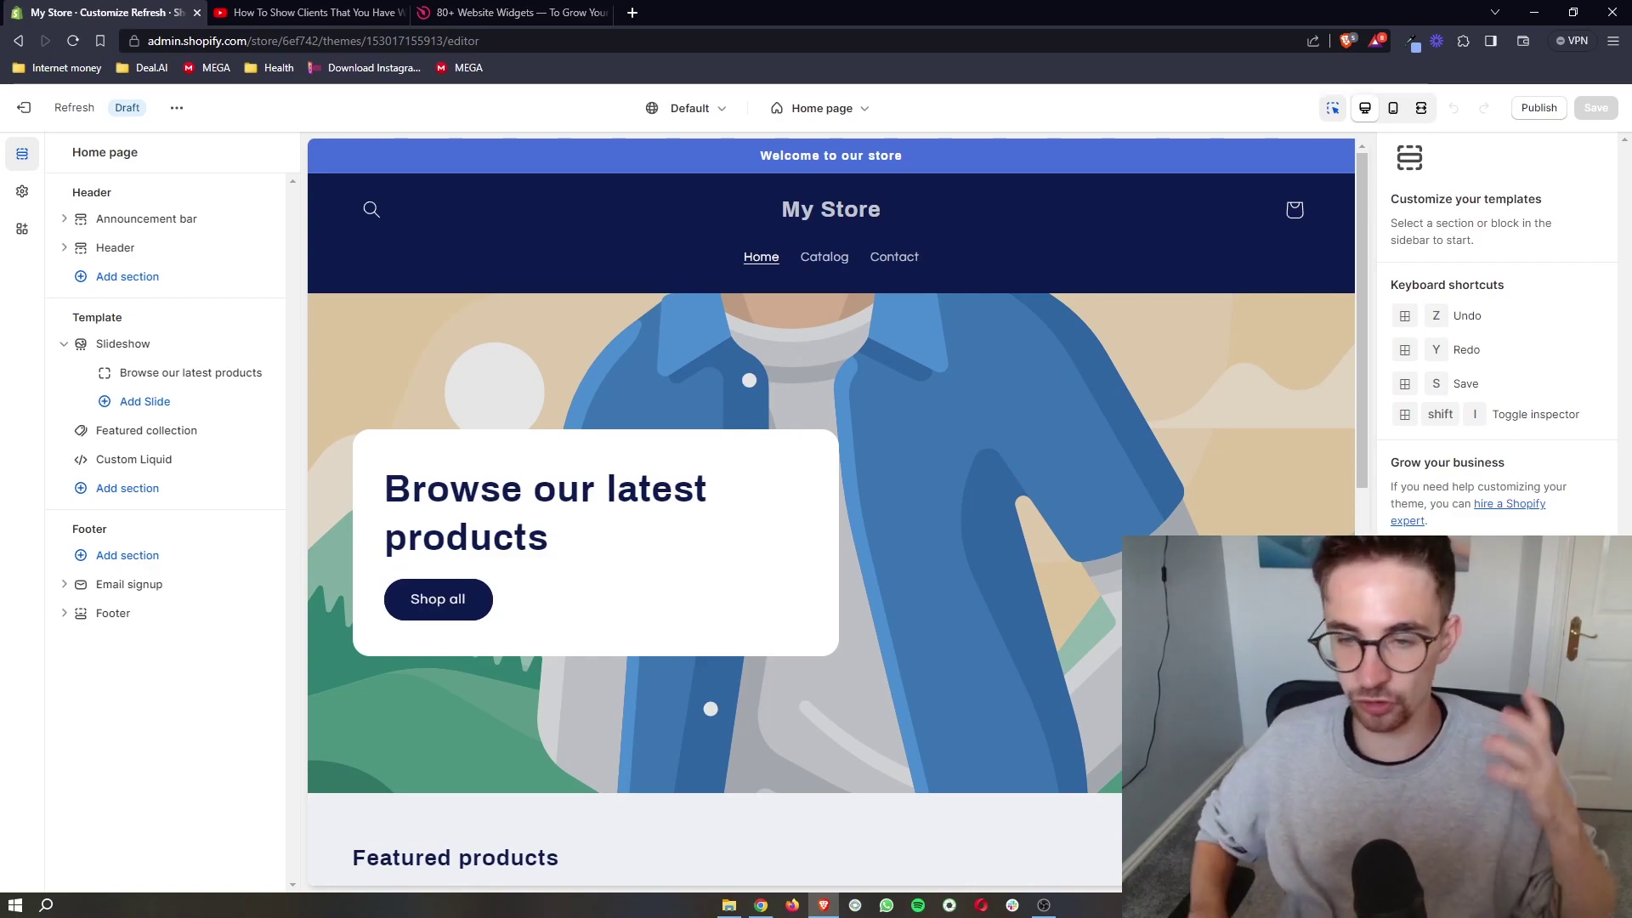
Find the Elfsight sign-up link in the YouTube video description and go to the elfsight.com tab
left_click(310, 12)
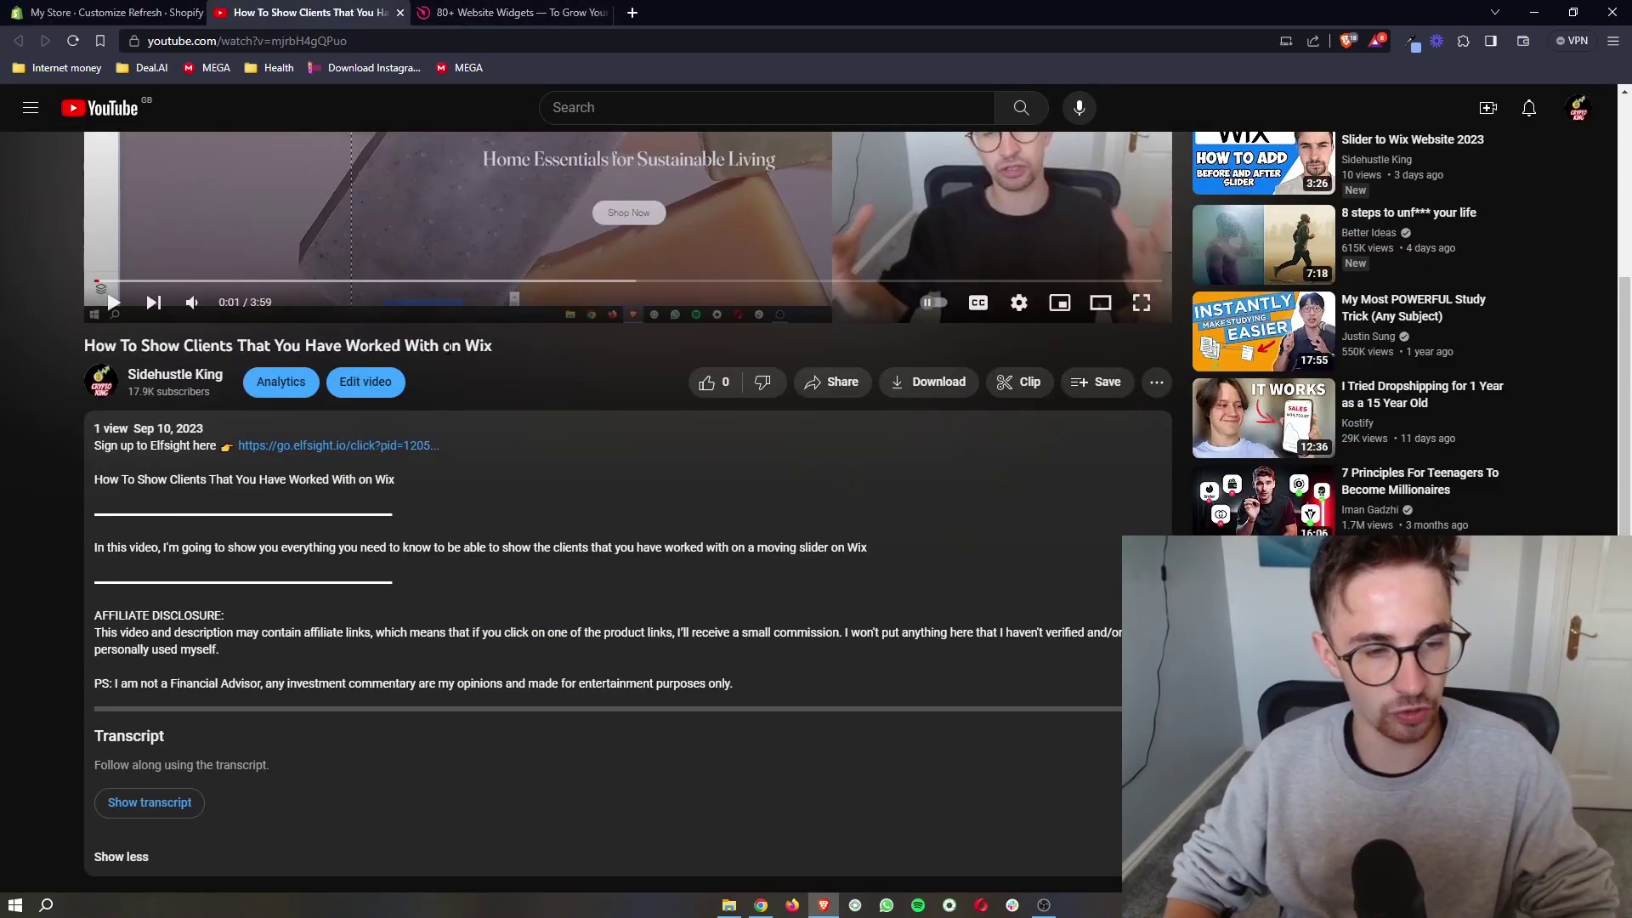
left_click_drag(428, 447, 245, 443)
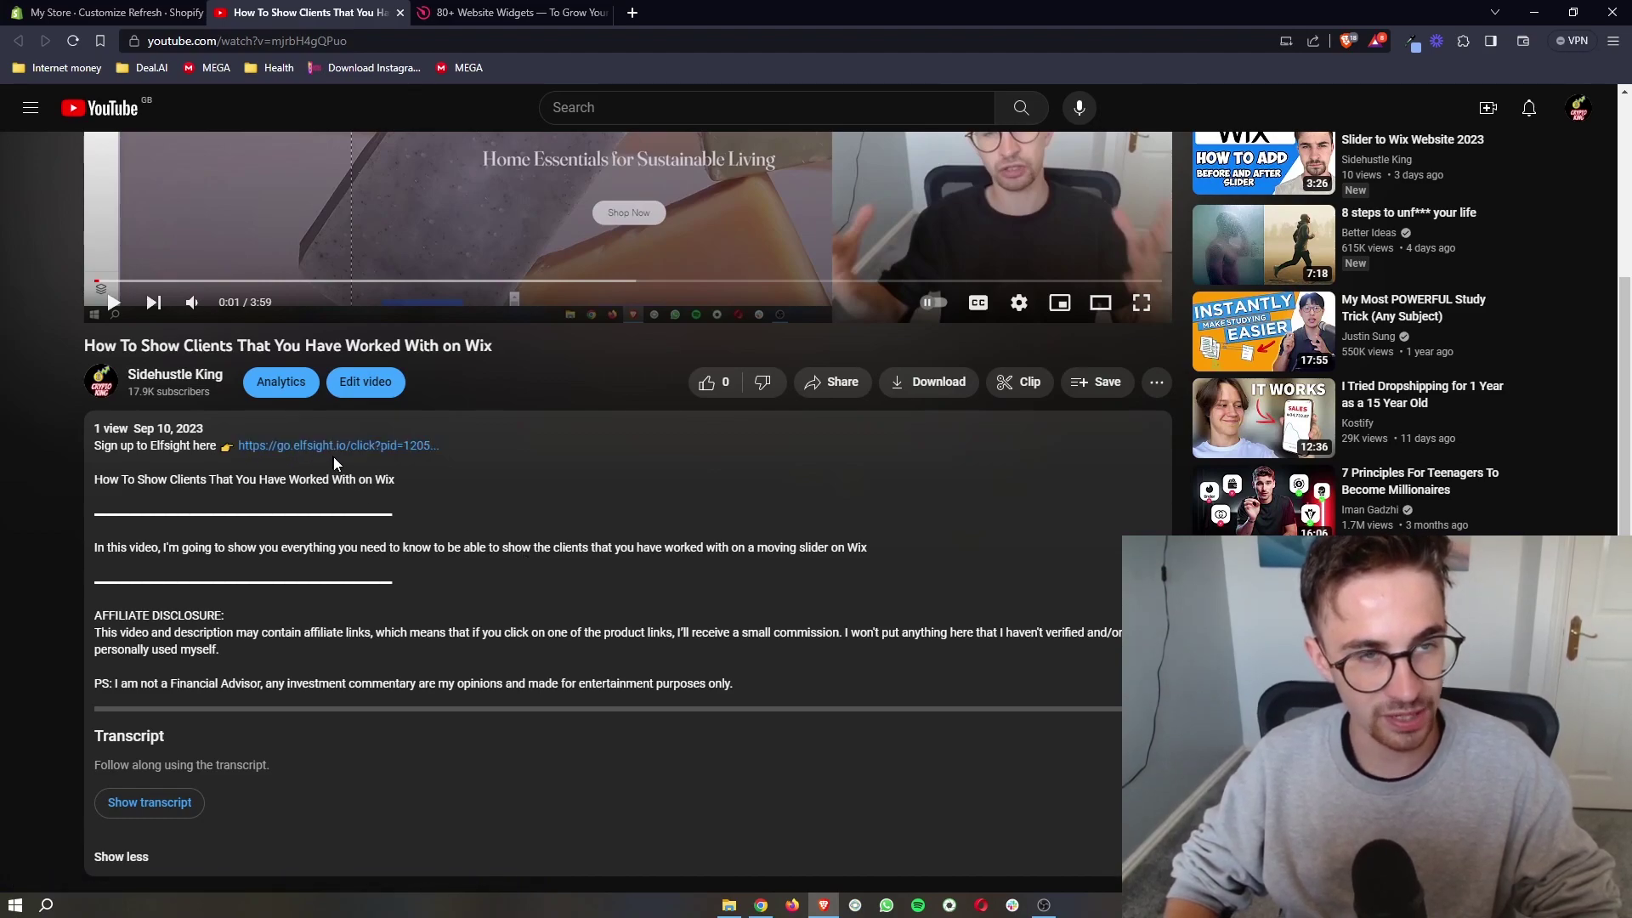
left_click(510, 12)
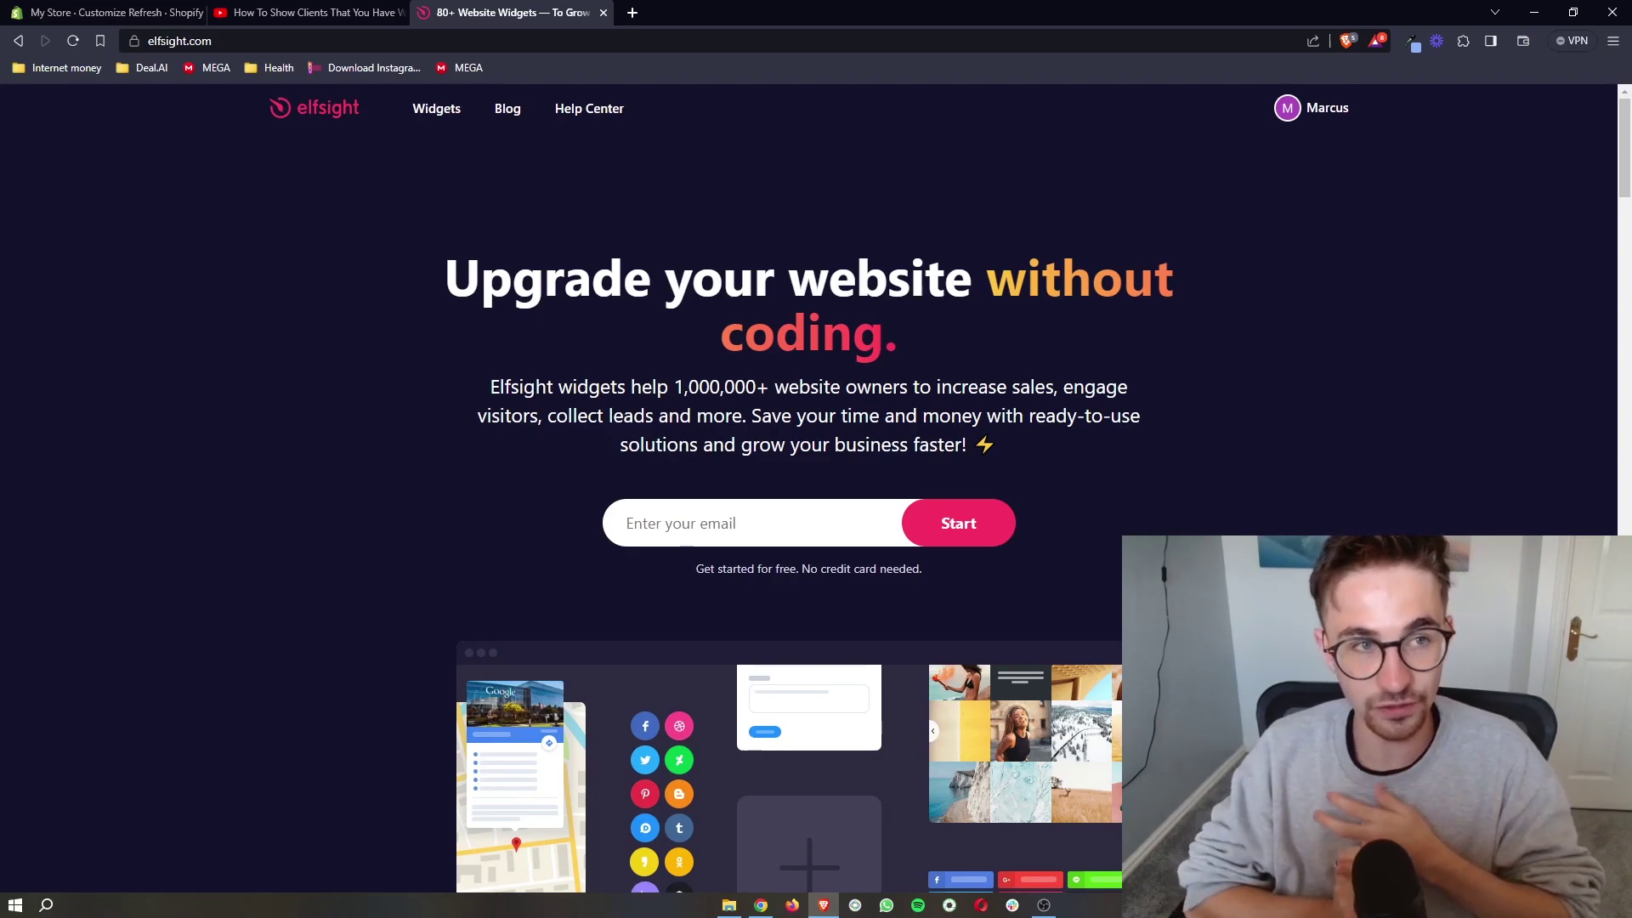
left_click(110, 12)
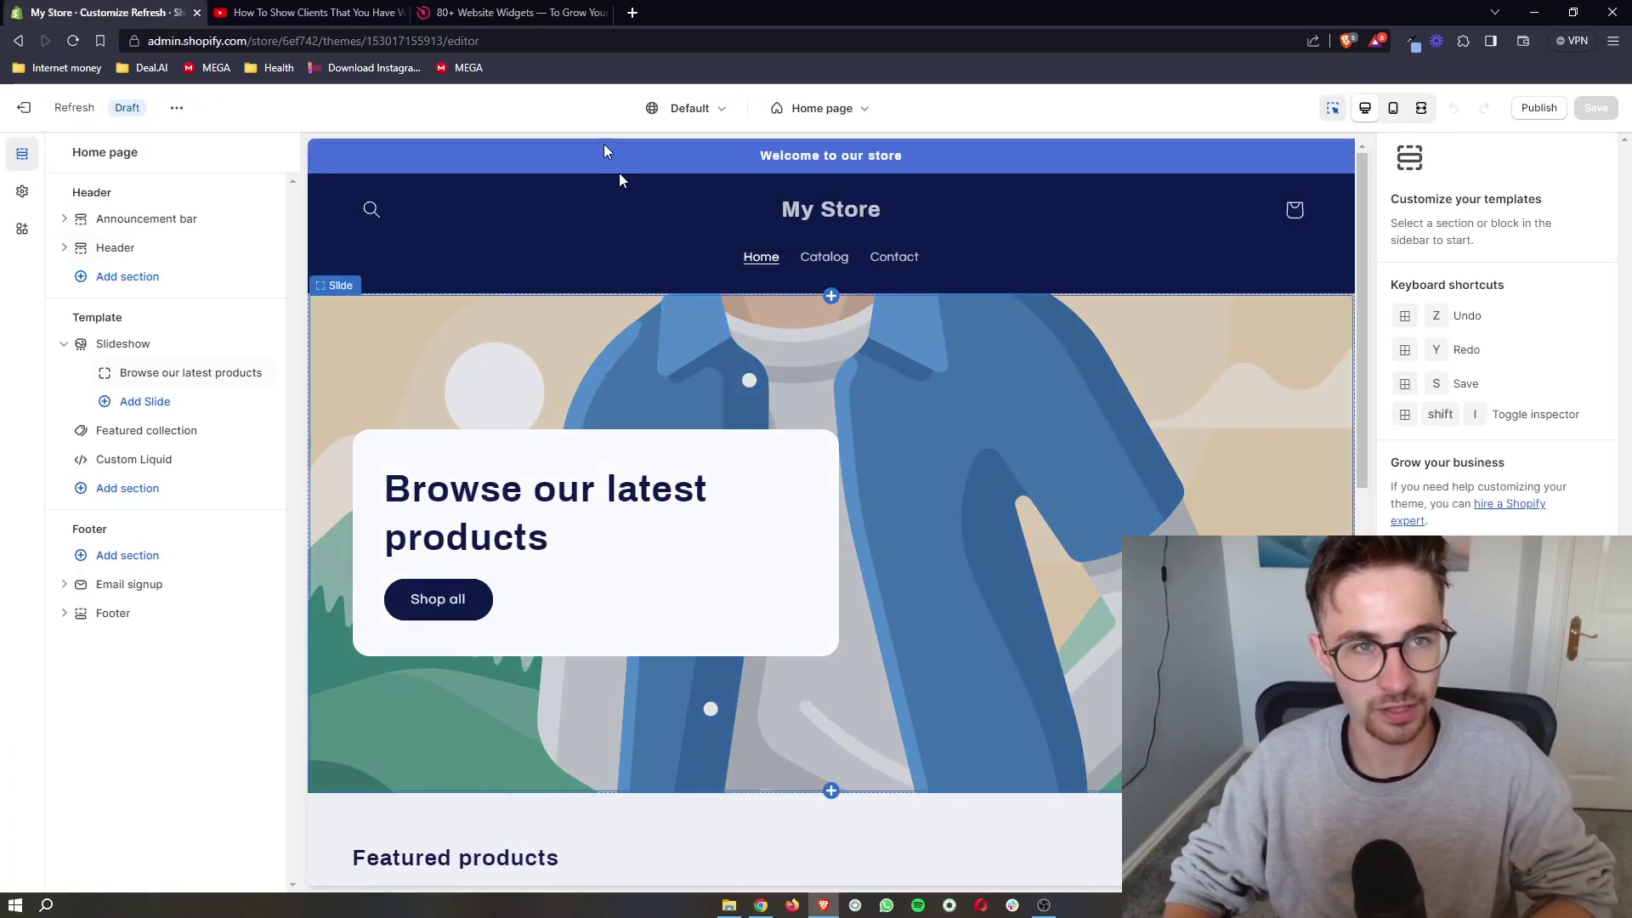
left_click(511, 12)
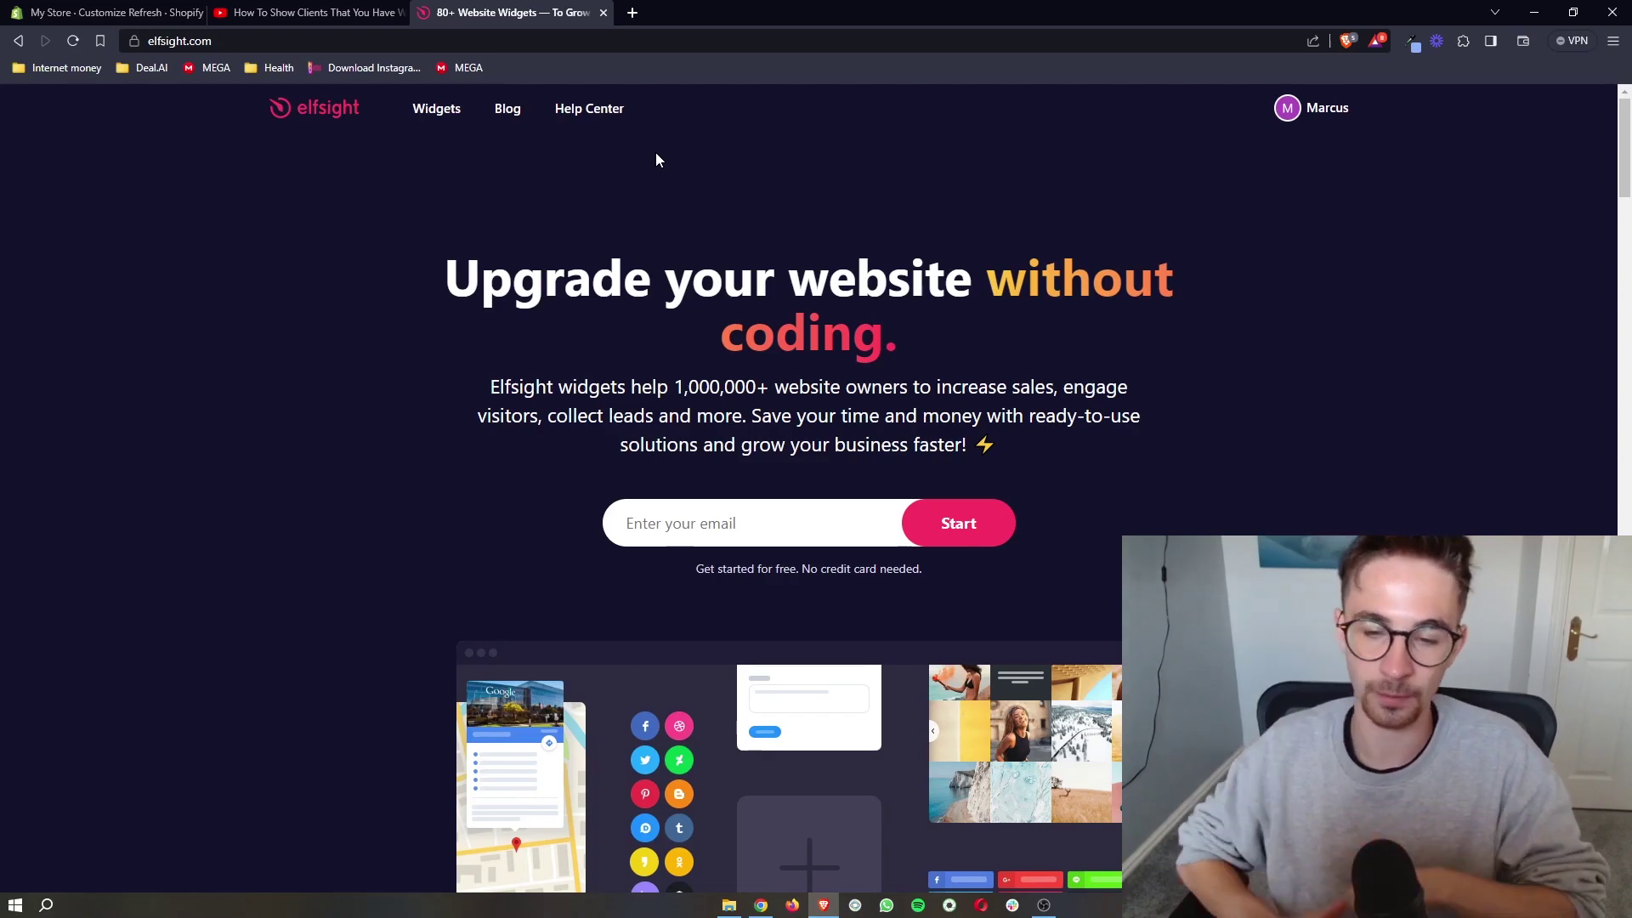
left_click(111, 12)
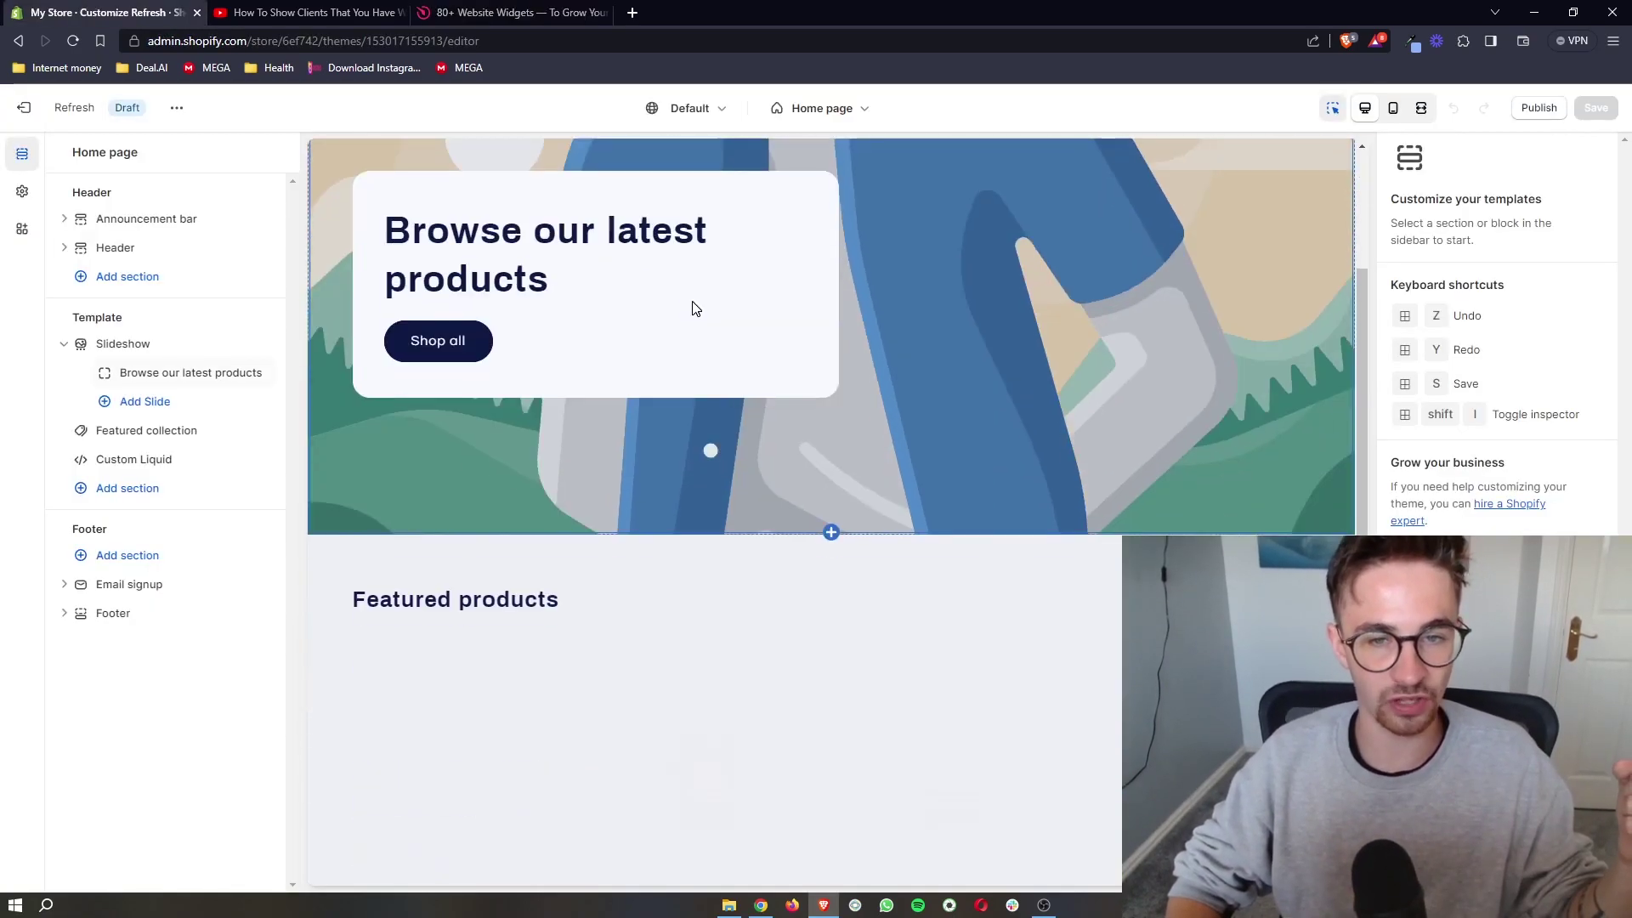
scroll(765, 357, "down", 3)
left_click(537, 8)
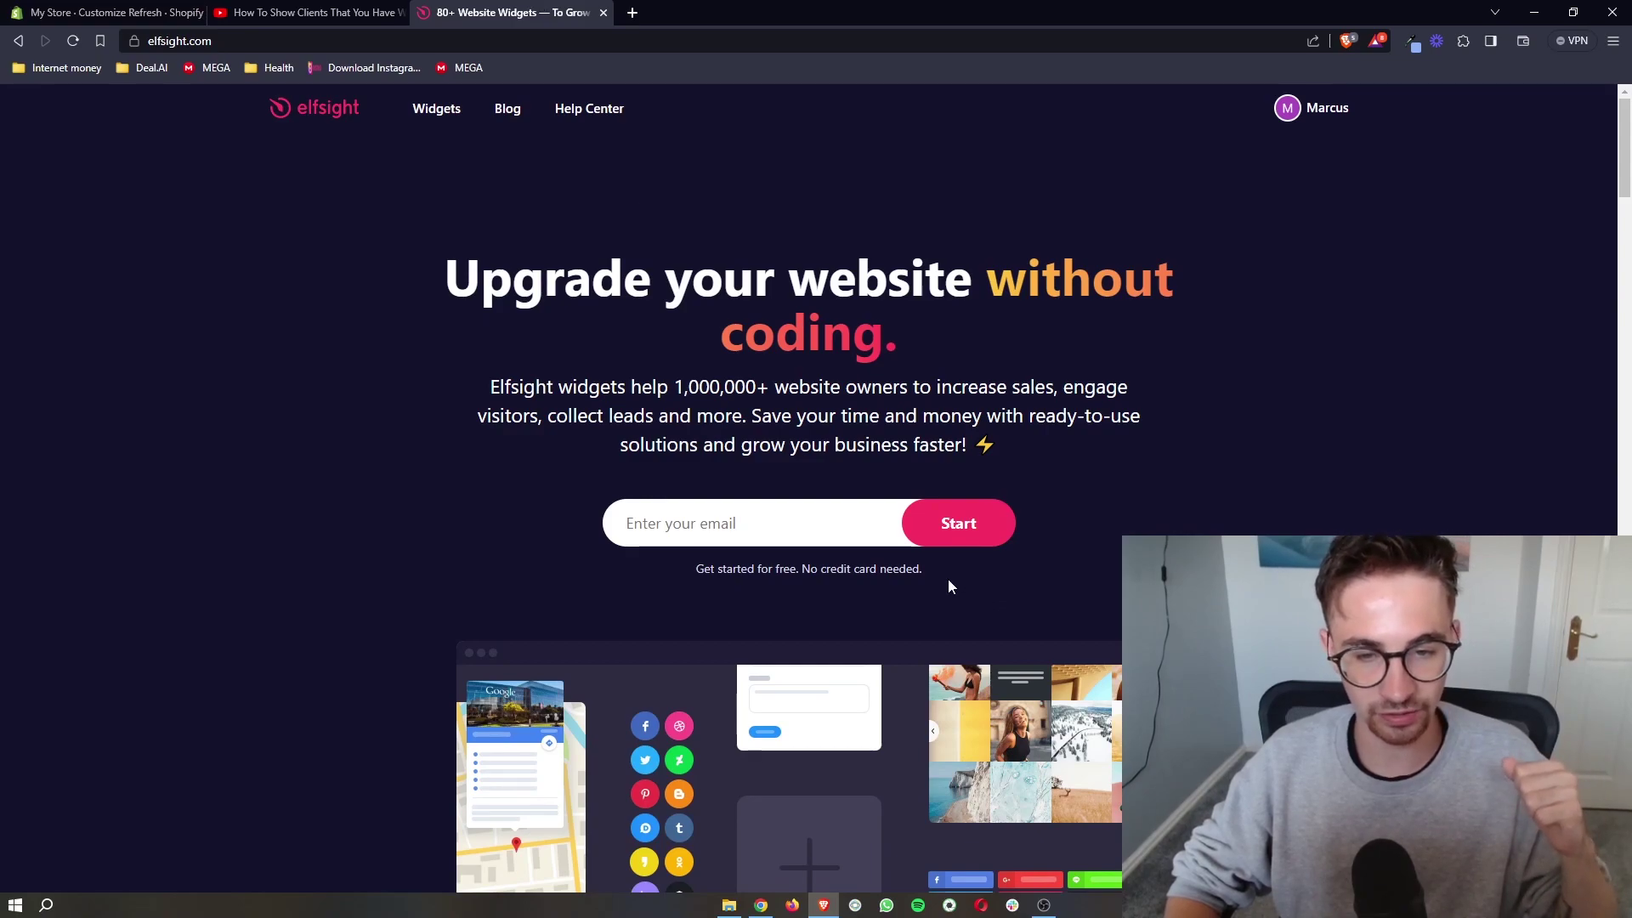
left_click_drag(947, 579, 621, 570)
scroll(732, 590, "up", 4)
scroll(706, 515, "down", 4)
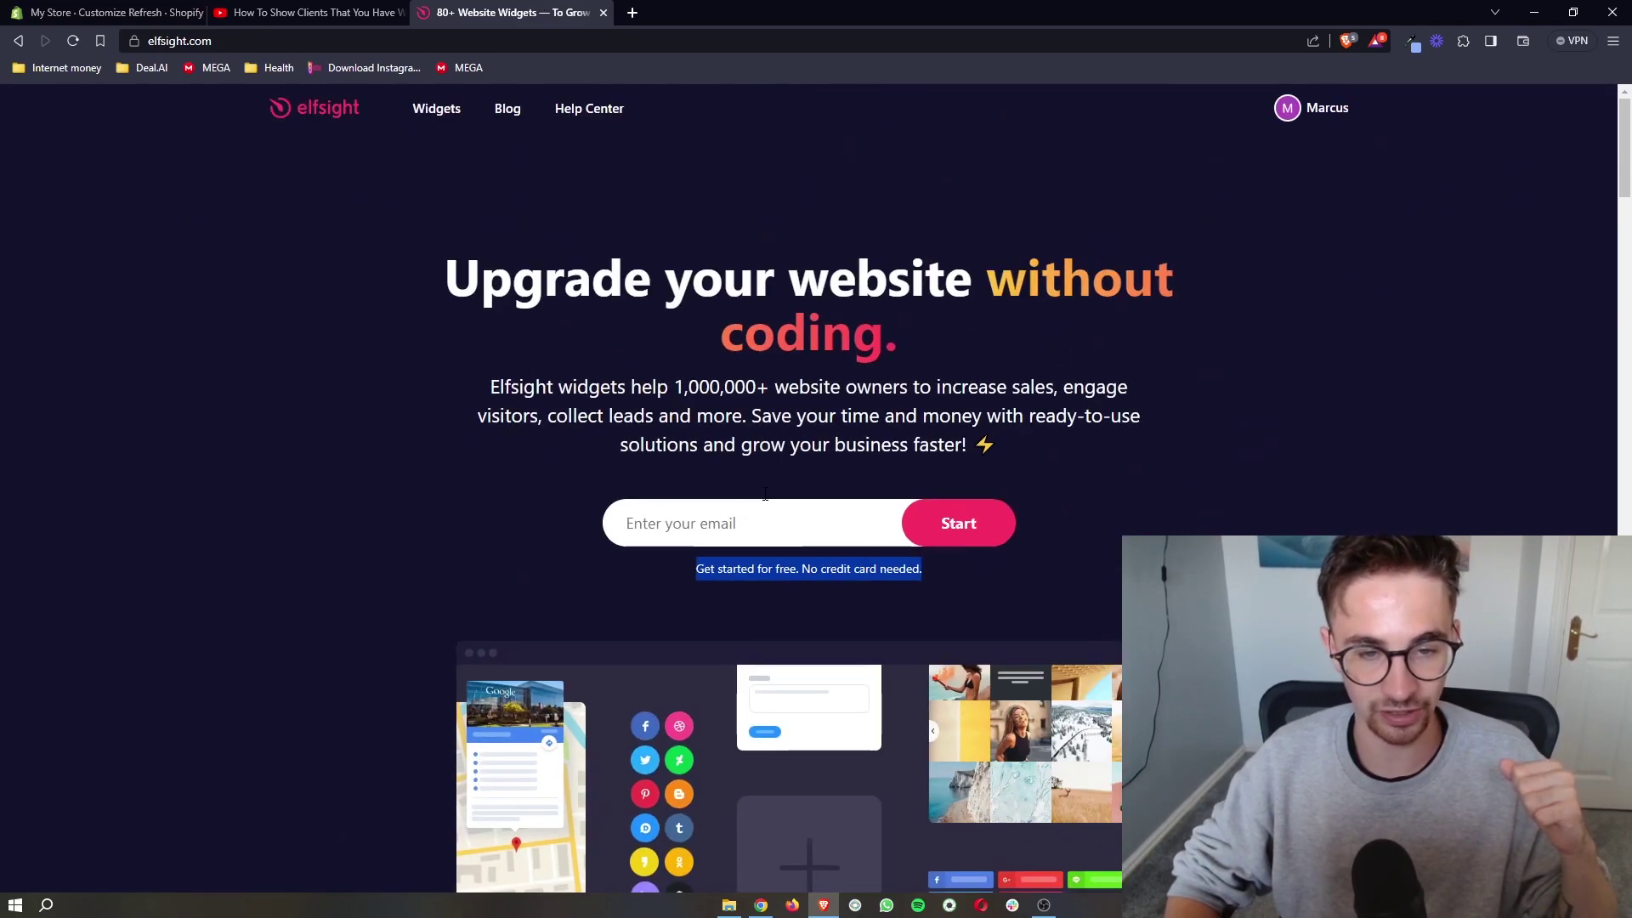
left_click(698, 519)
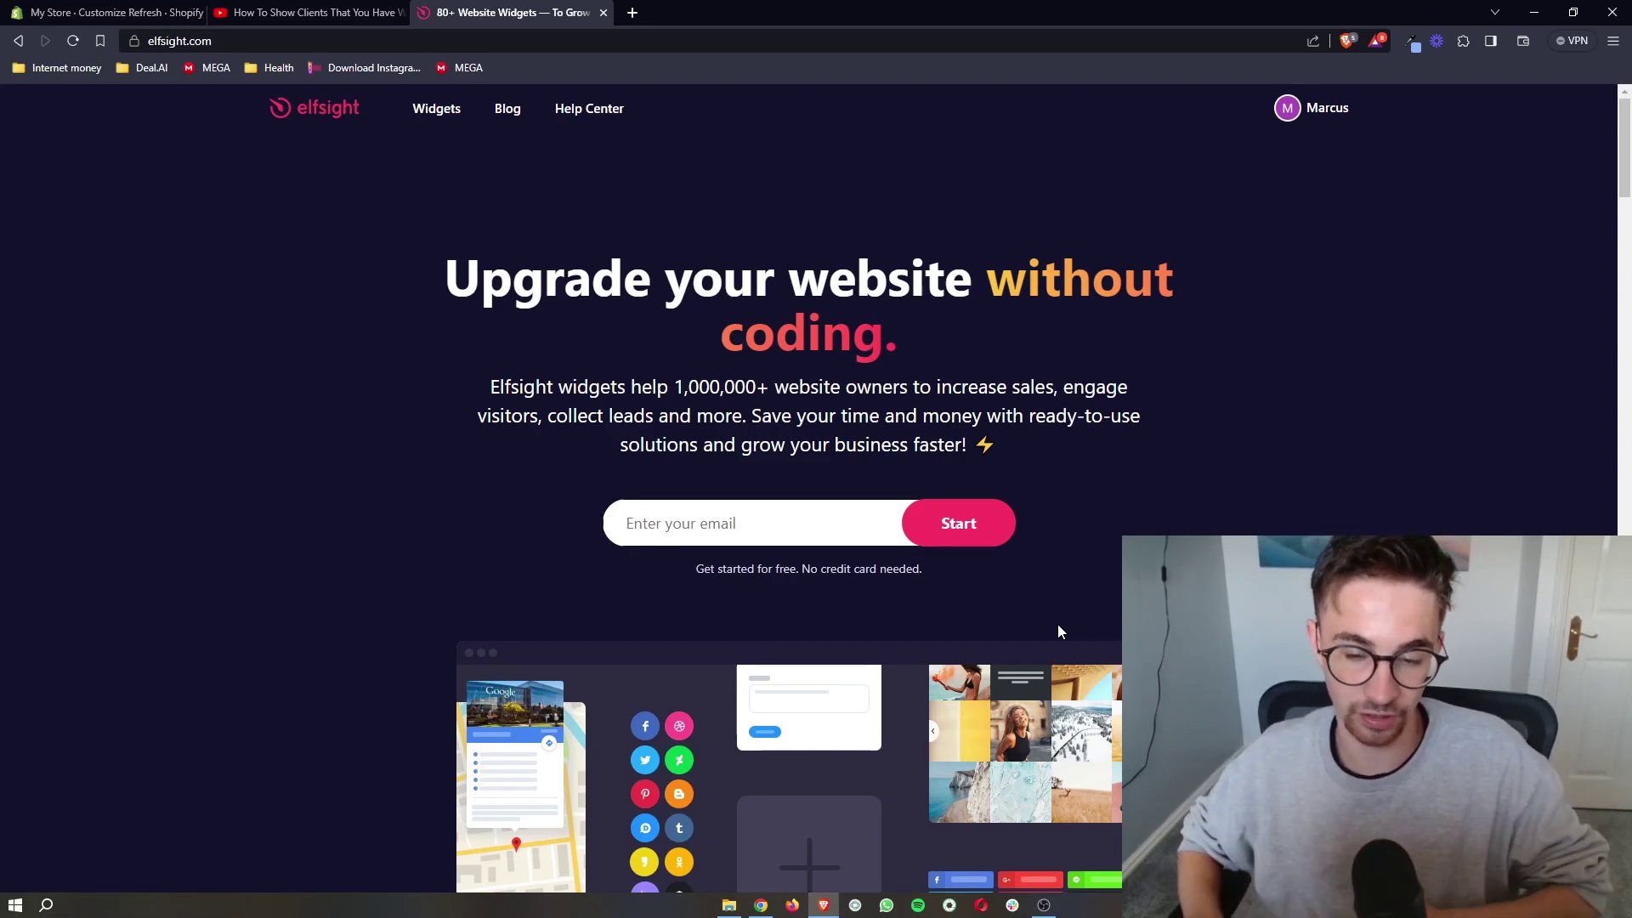
left_click(749, 523)
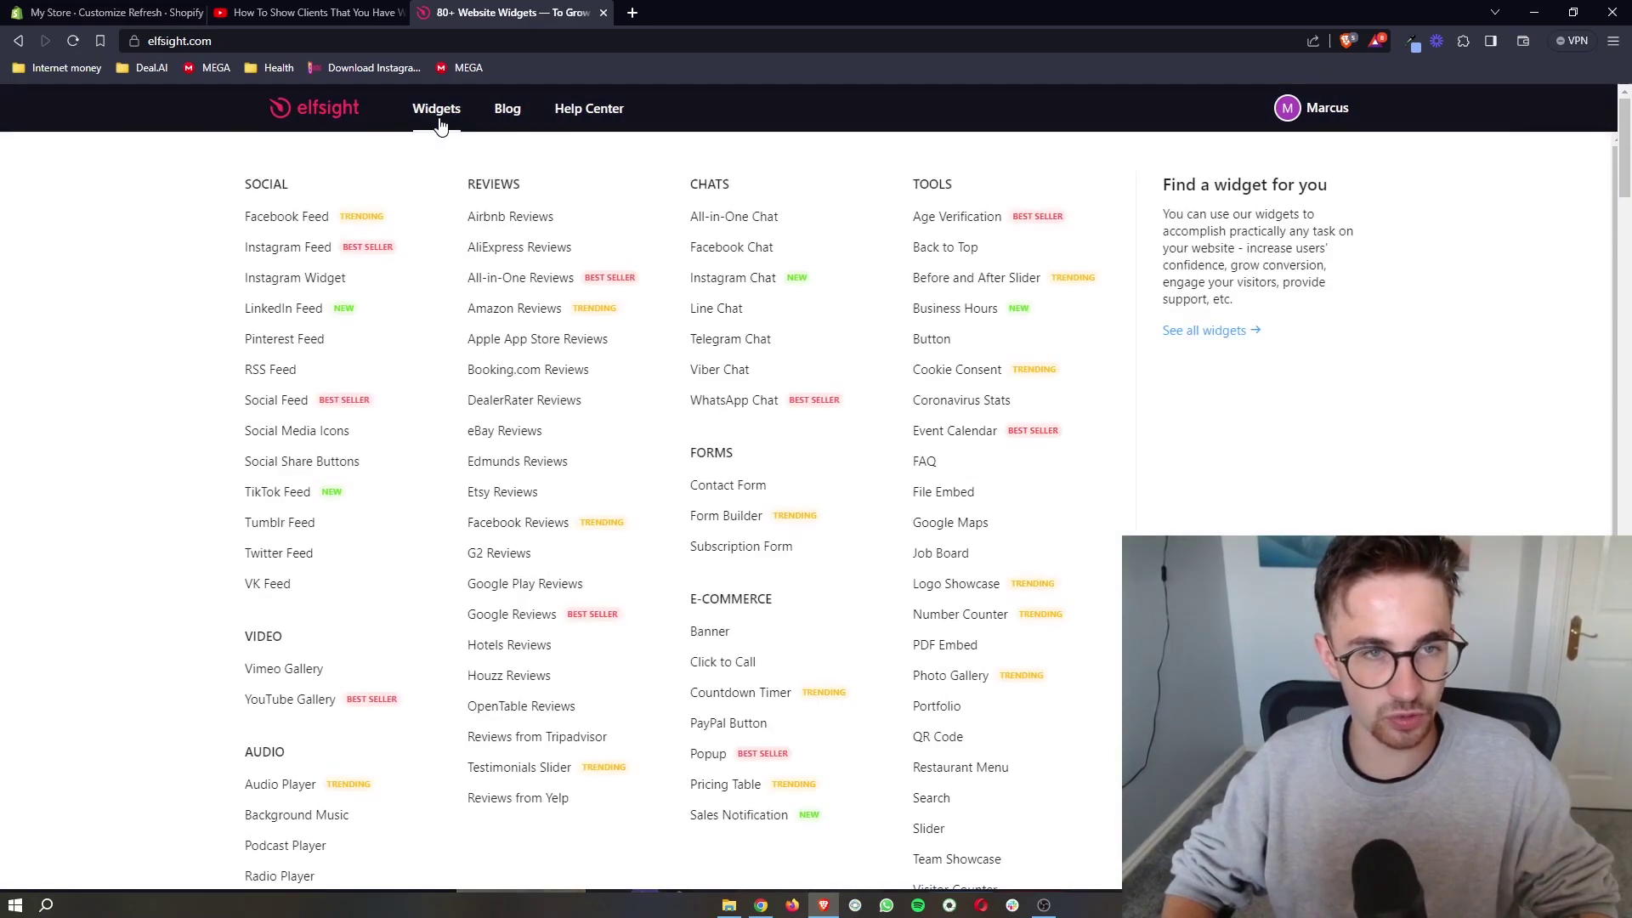
Open the Elfsight widget catalogue and scroll through the available widgets
left_click(436, 108)
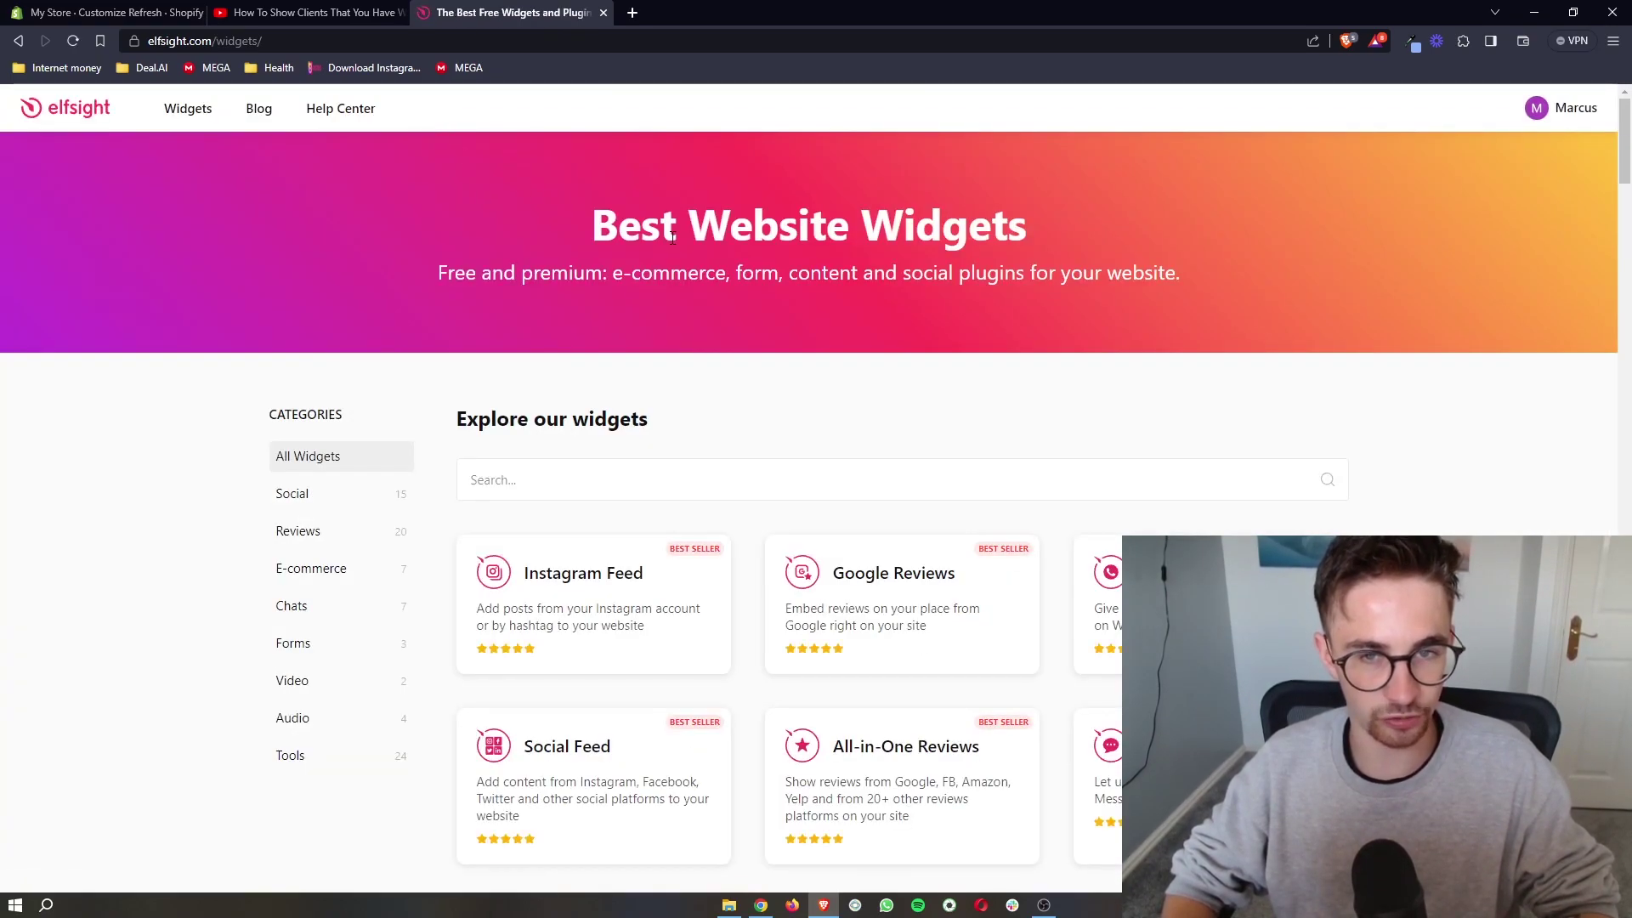
scroll(1410, 508, "down", 5)
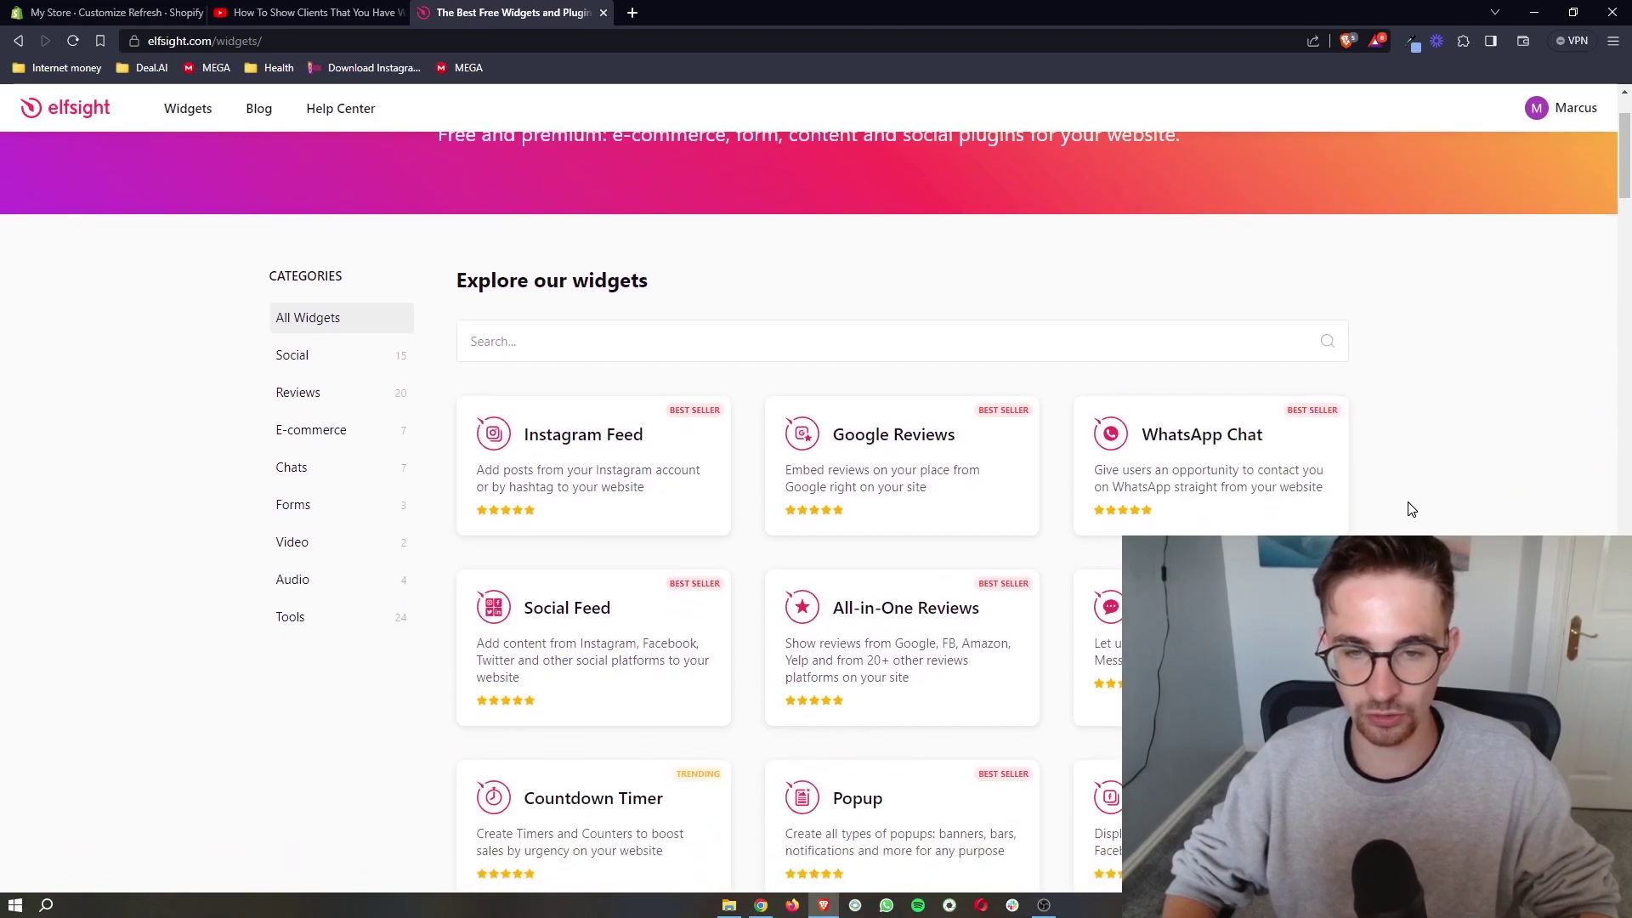
scroll(1410, 508, "down", 10)
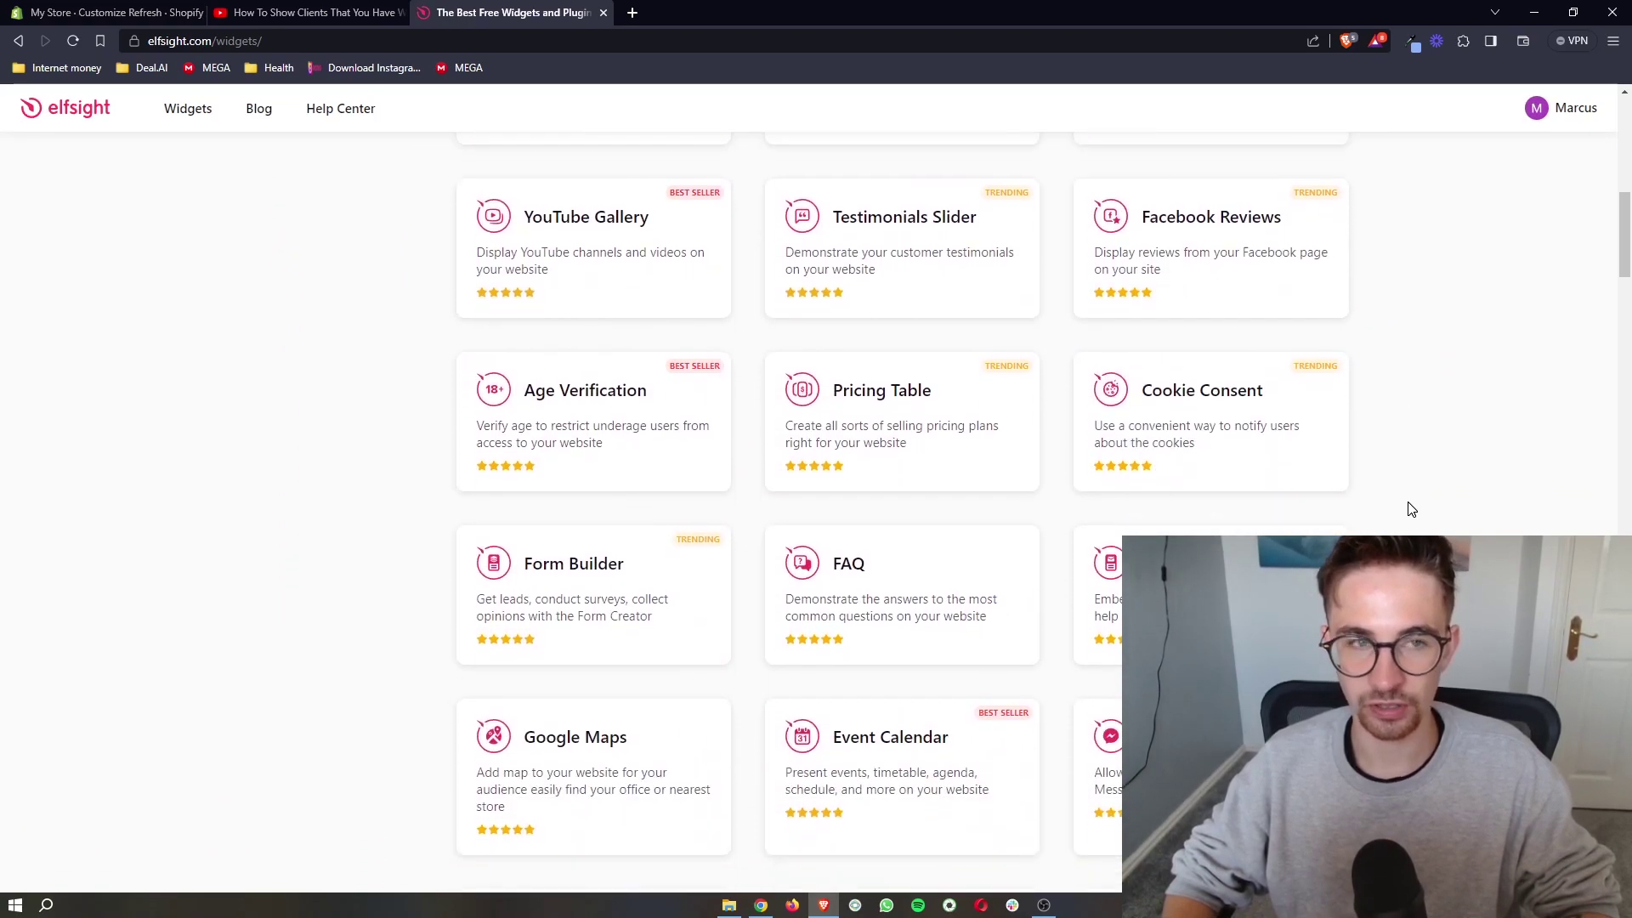
scroll(1411, 508, "down", 12)
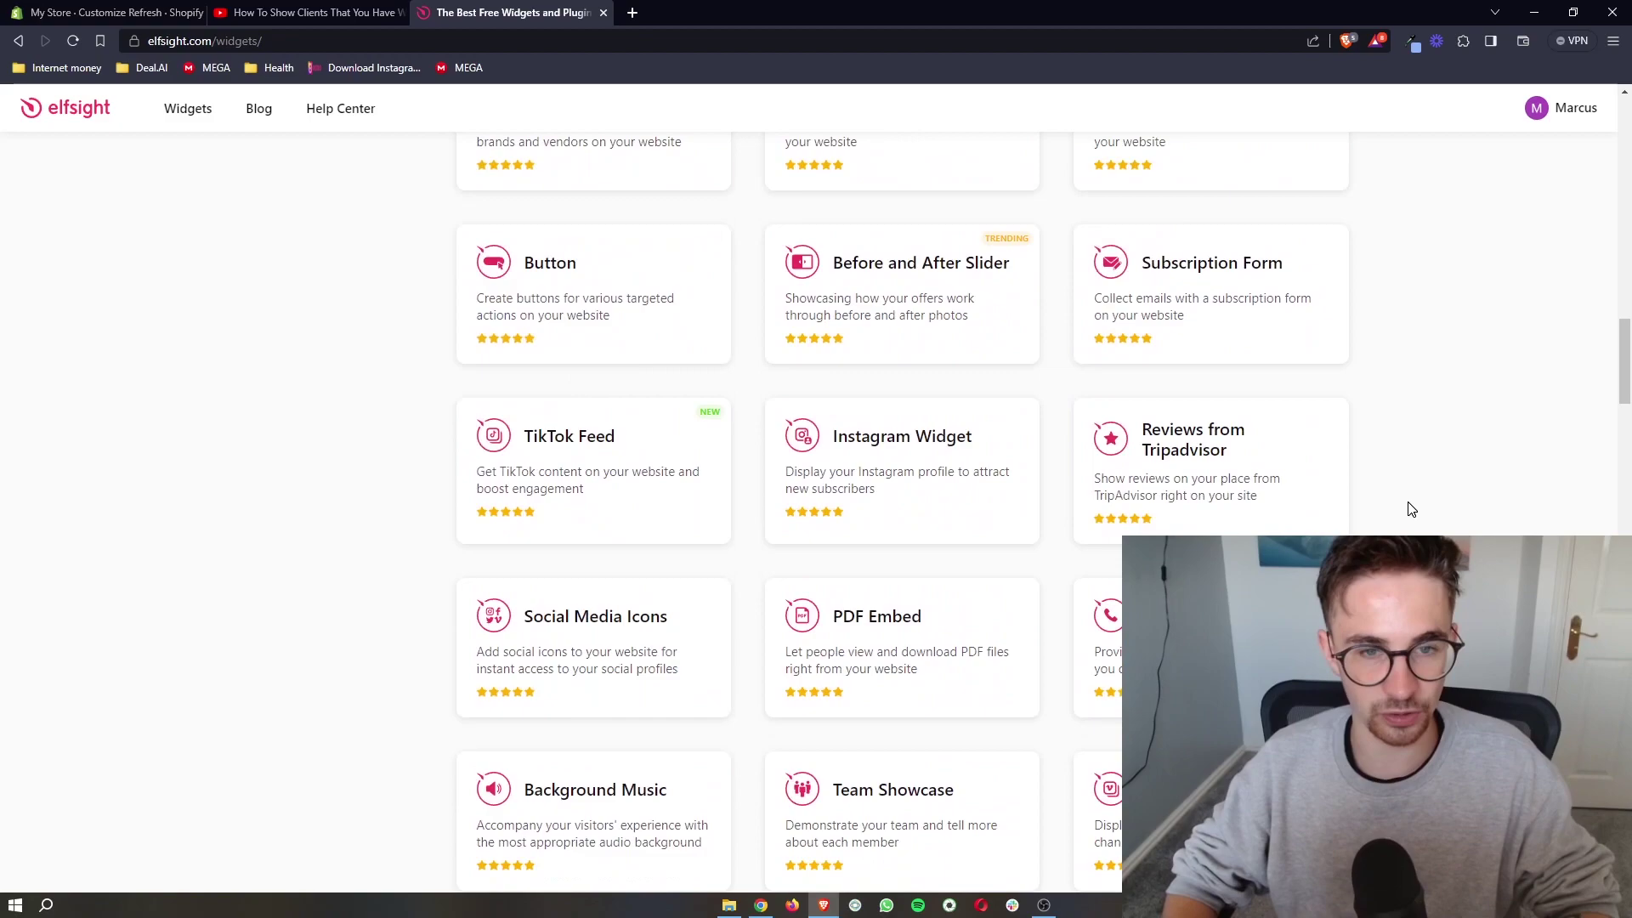
key("Home")
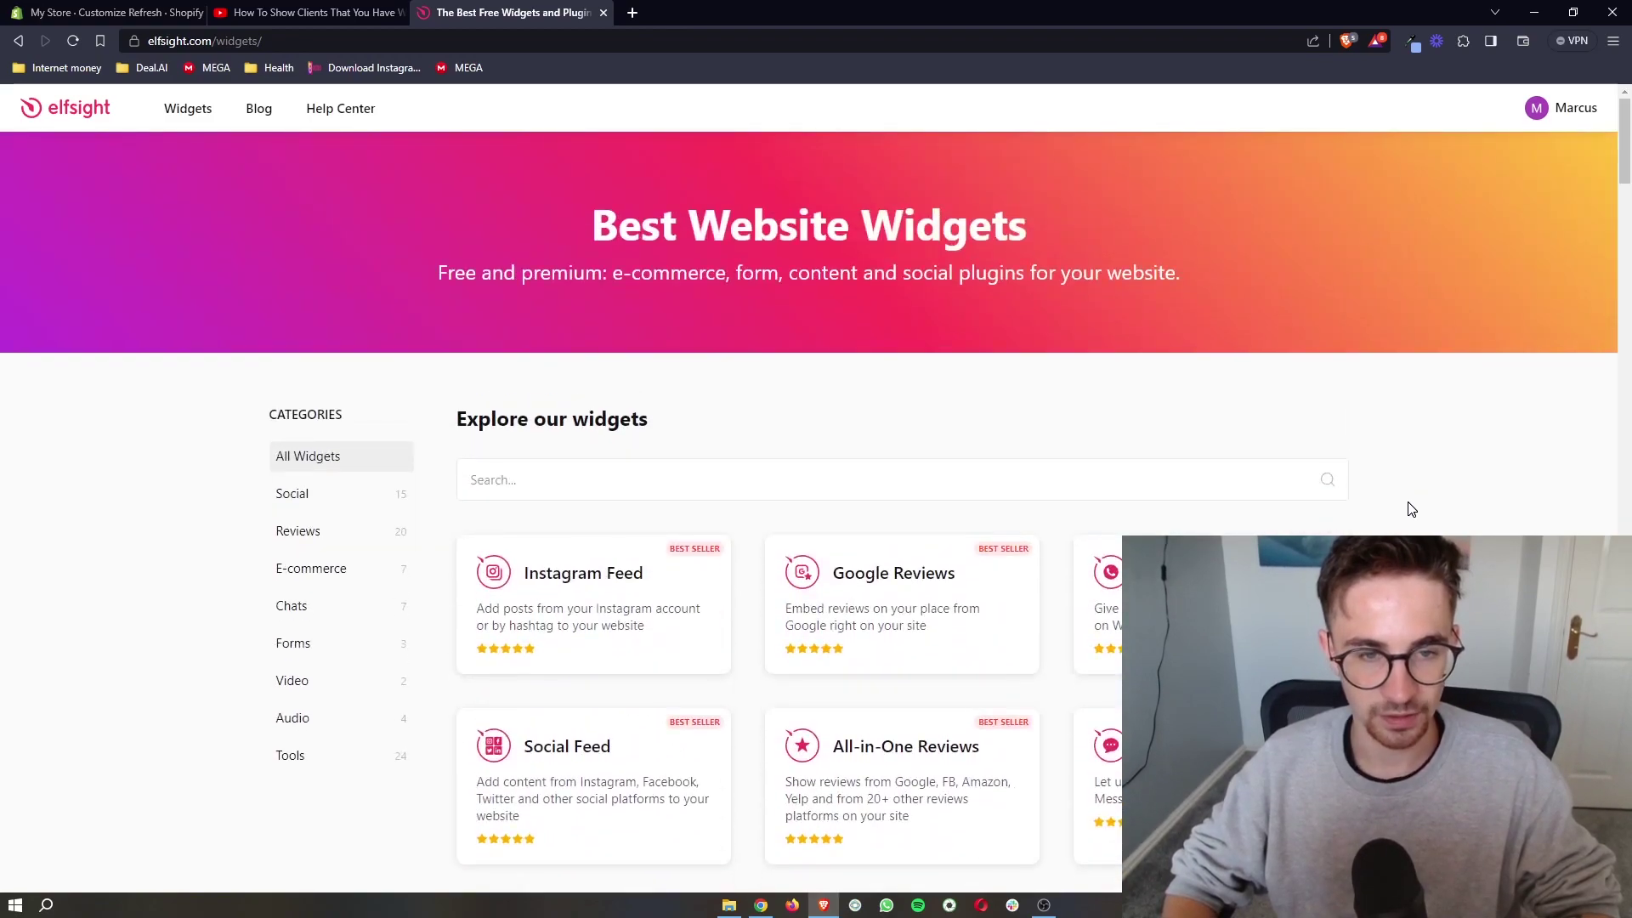
scroll(1127, 380, "down", 1)
Search the catalogue for 'menu' to narrow it to the Restaurant Menu widget
left_click(590, 371)
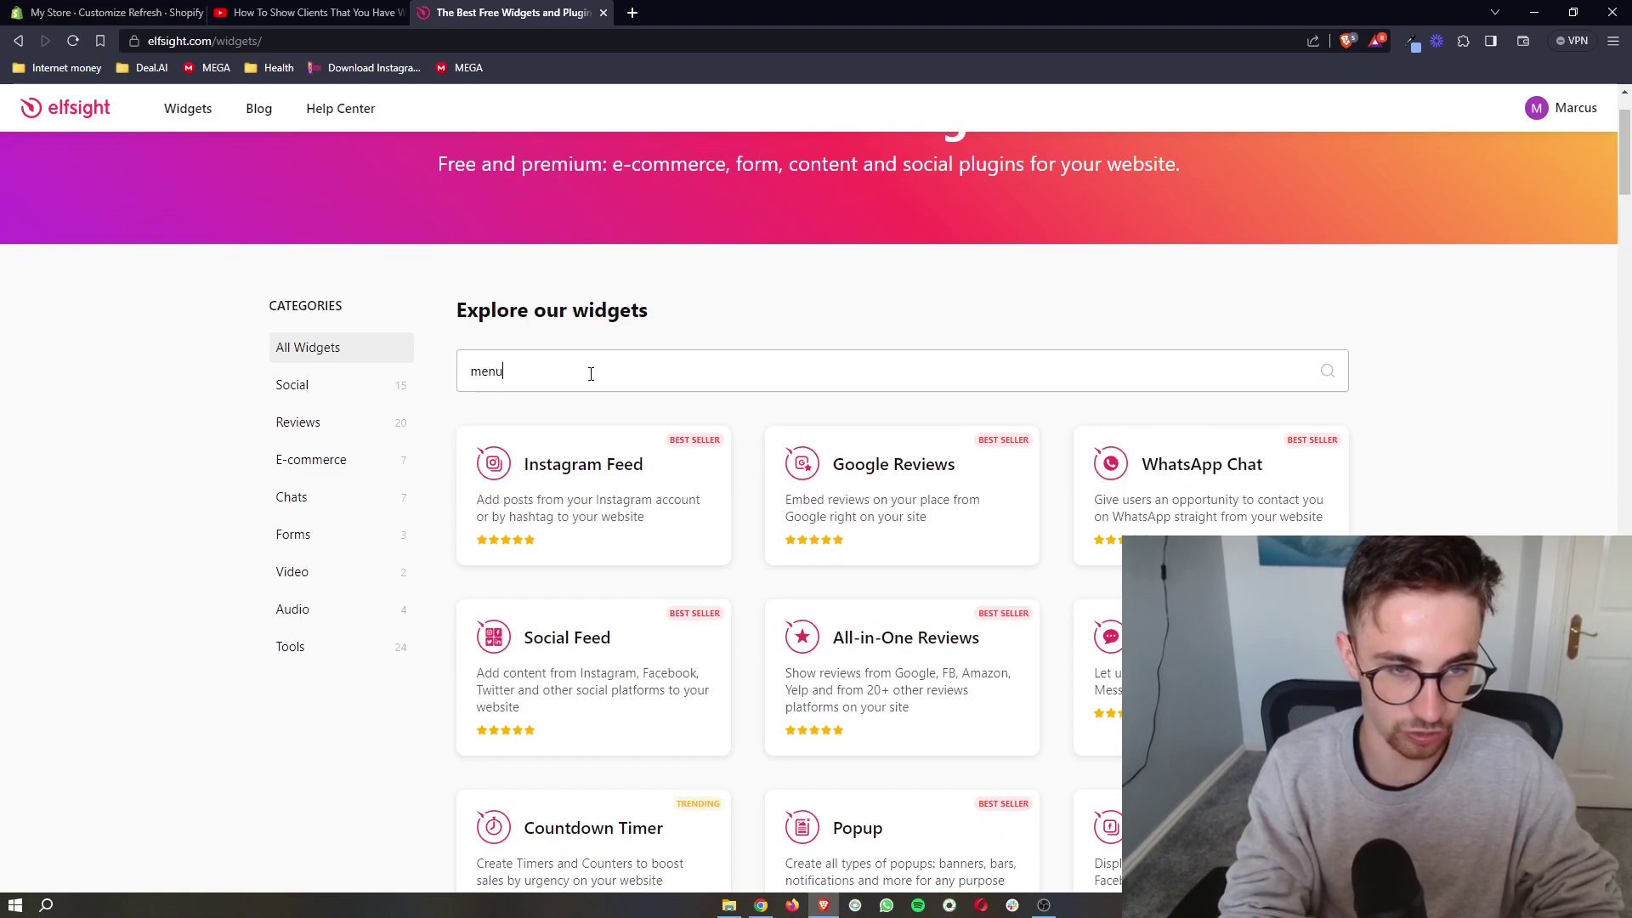
left_click_drag(591, 374, 359, 325)
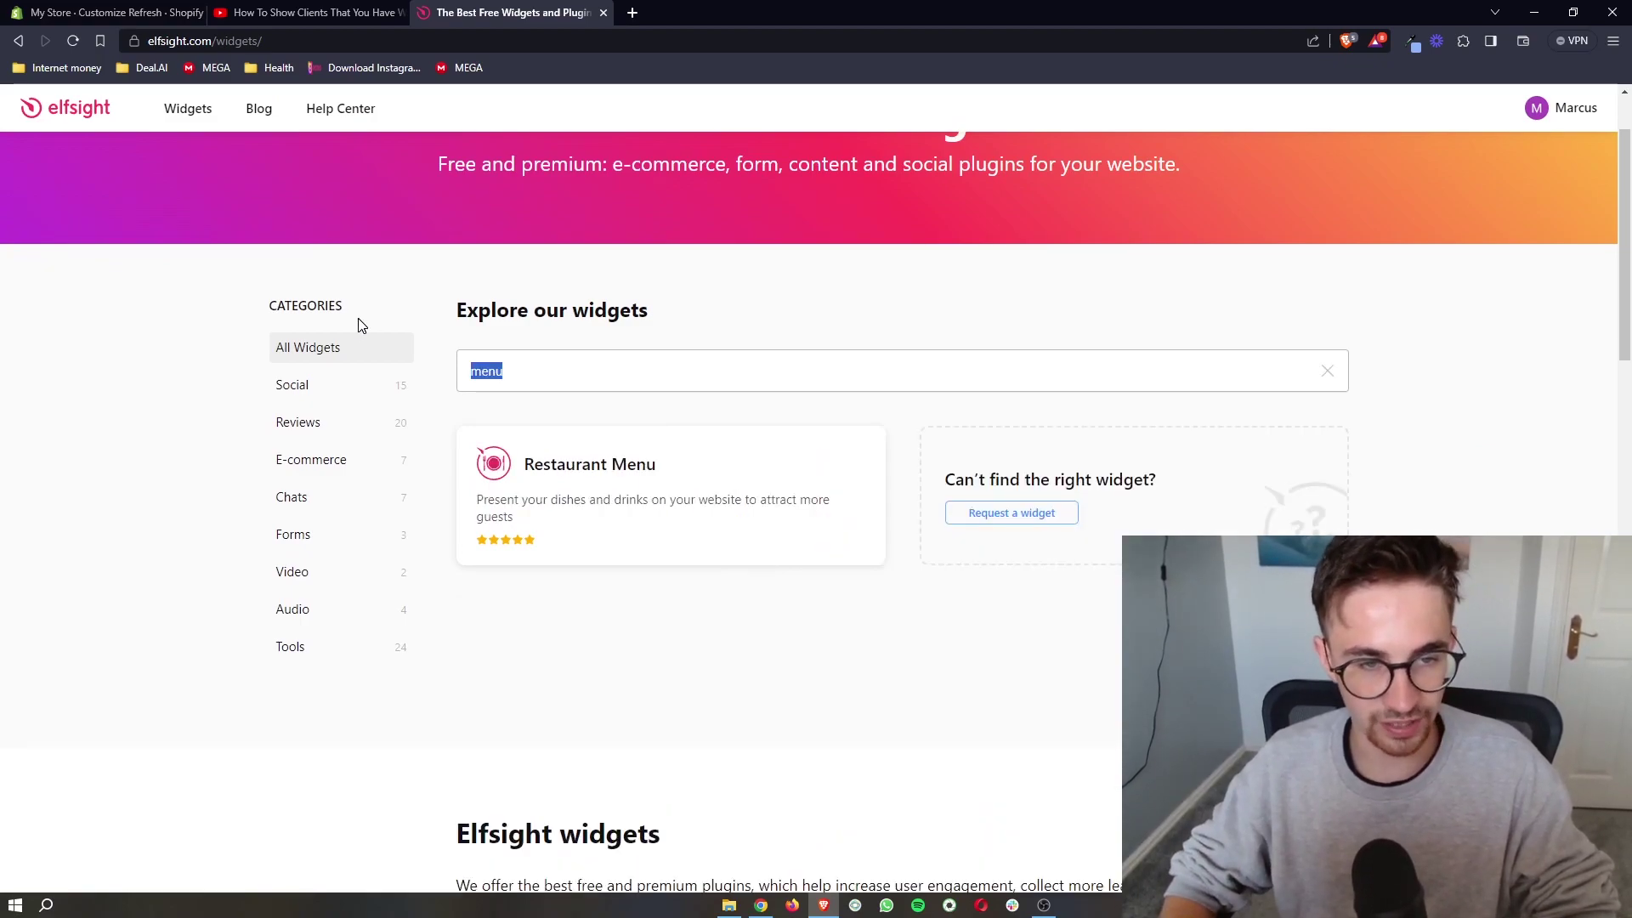
left_click(510, 357)
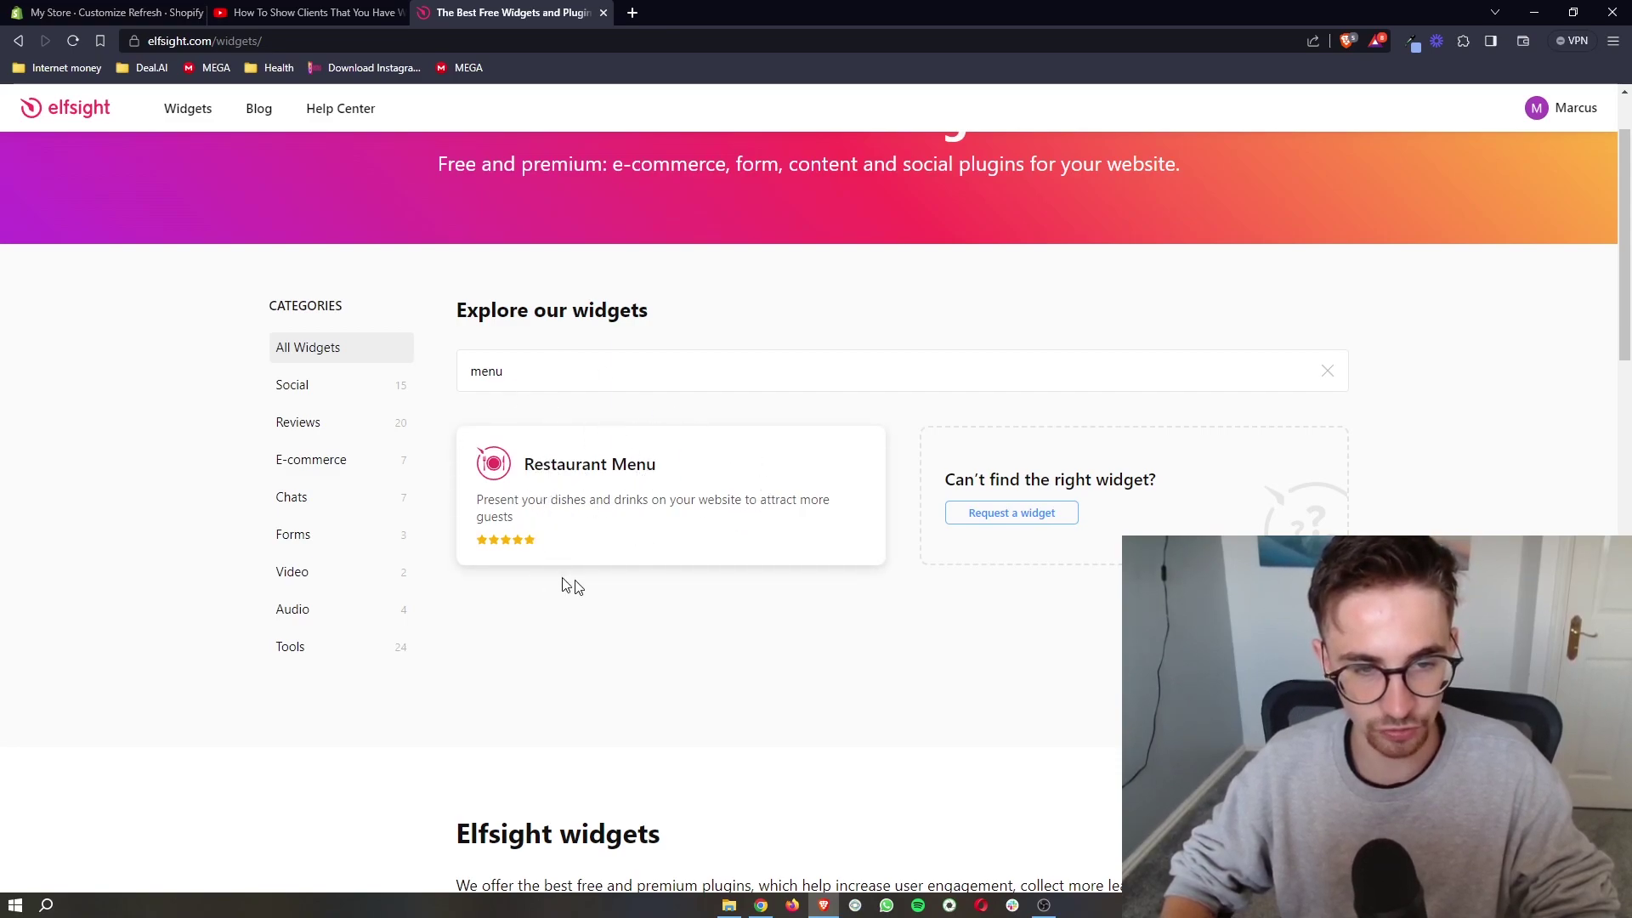
Open the Restaurant Menu page and preview the Family Restaurant, Coffee House, Healthy Restaurant and Cocktail Bar templates
left_click(593, 516)
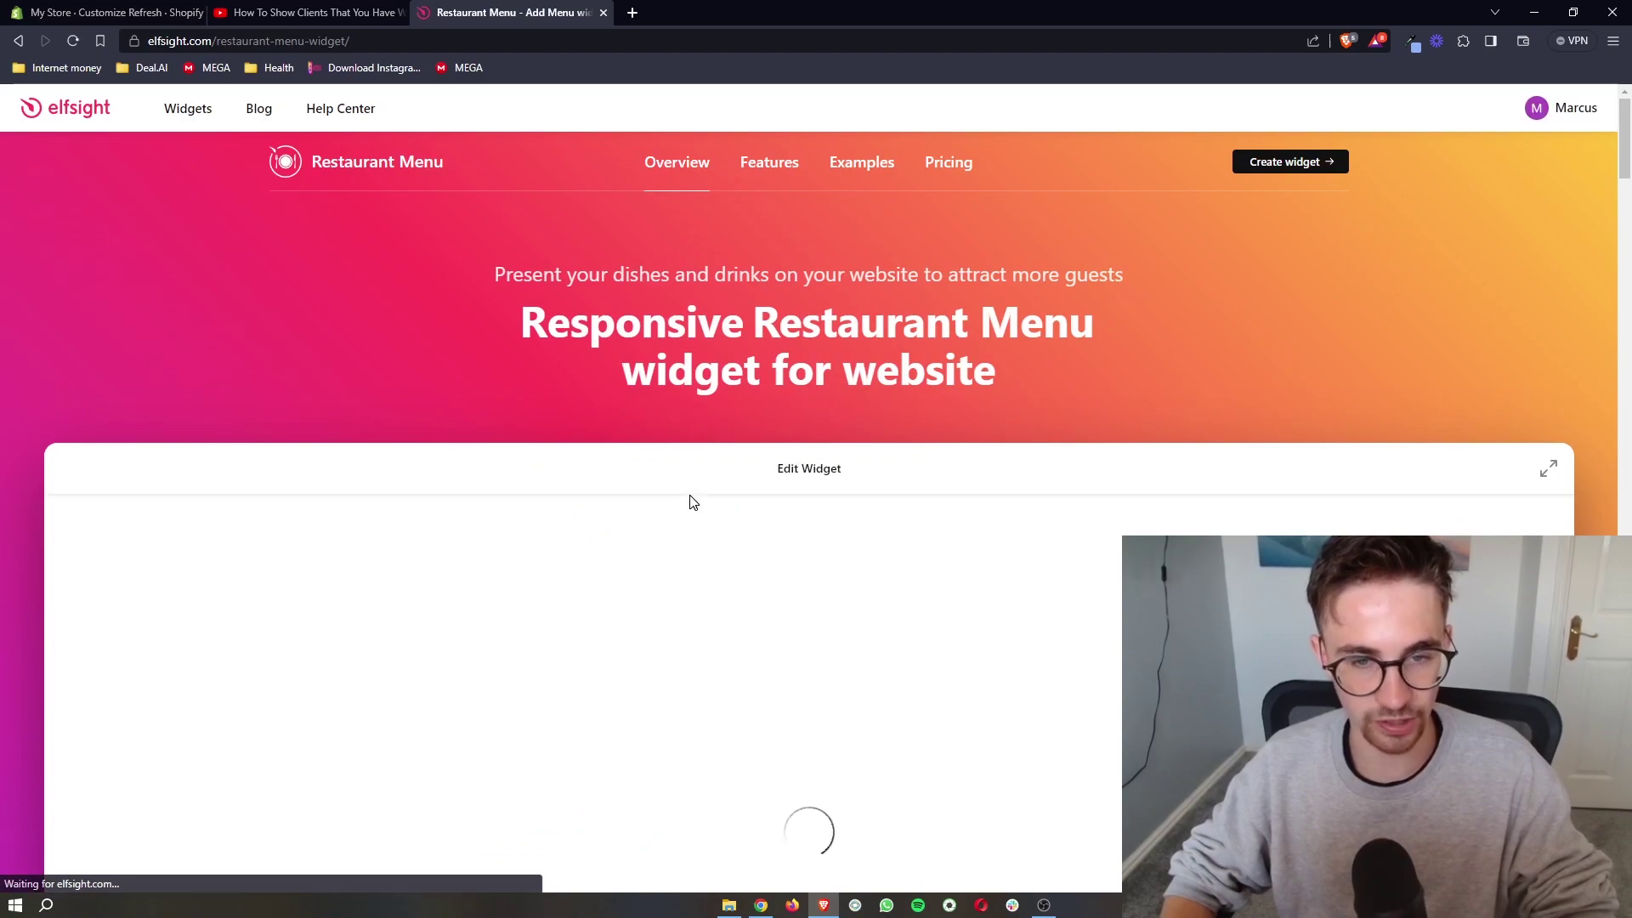
scroll(775, 481, "down", 4)
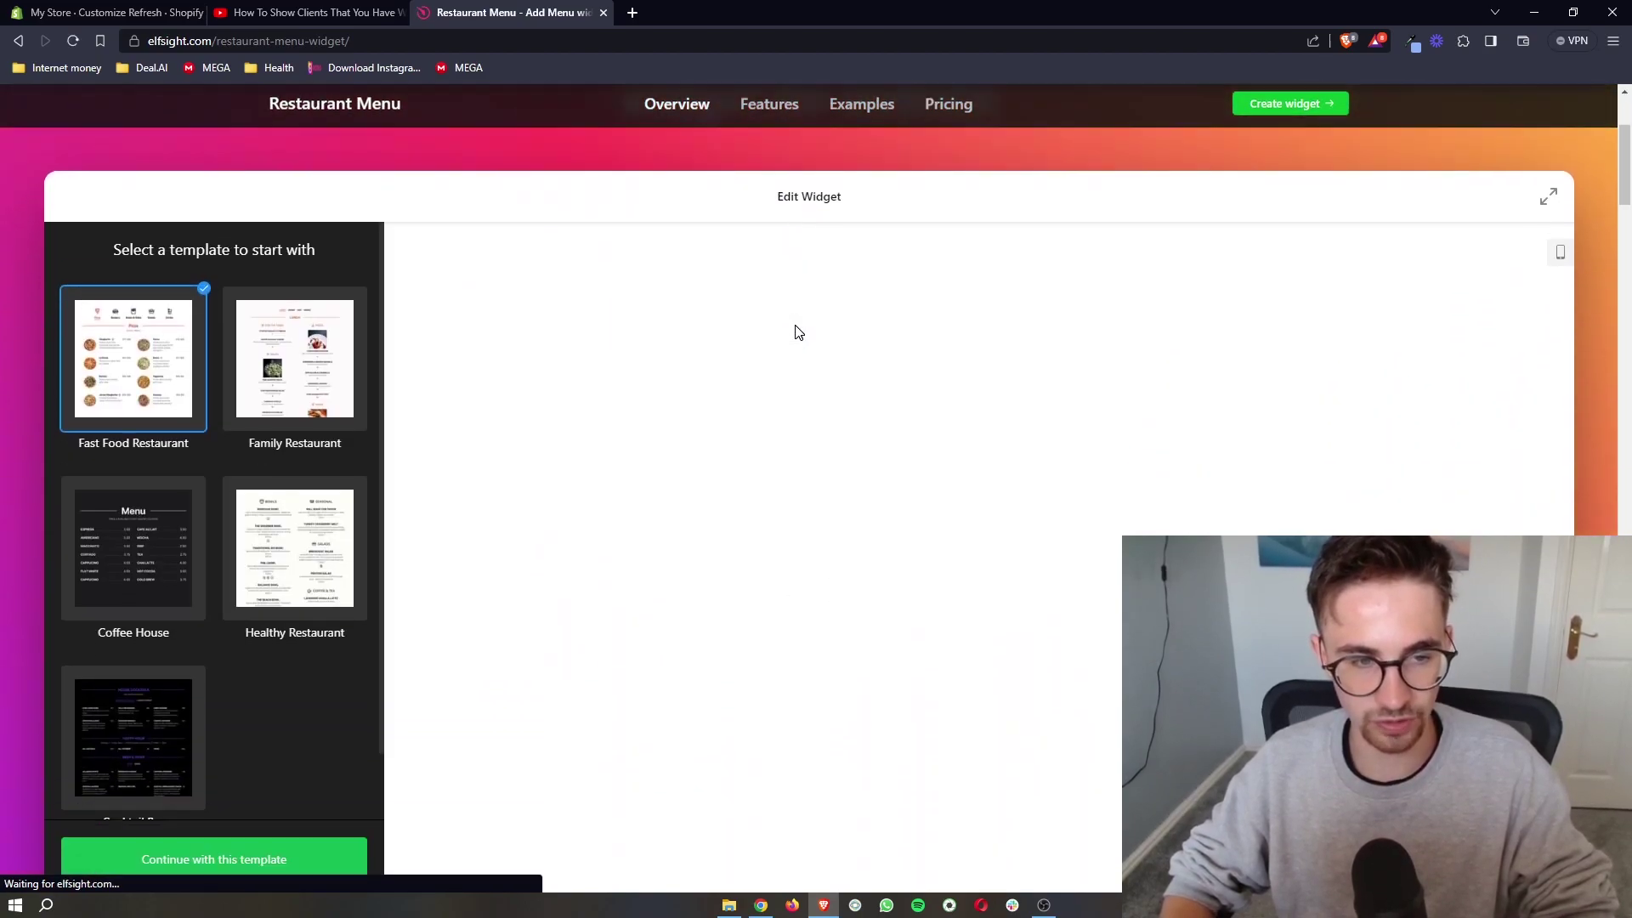
left_click_drag(770, 166, 922, 197)
left_click(295, 340)
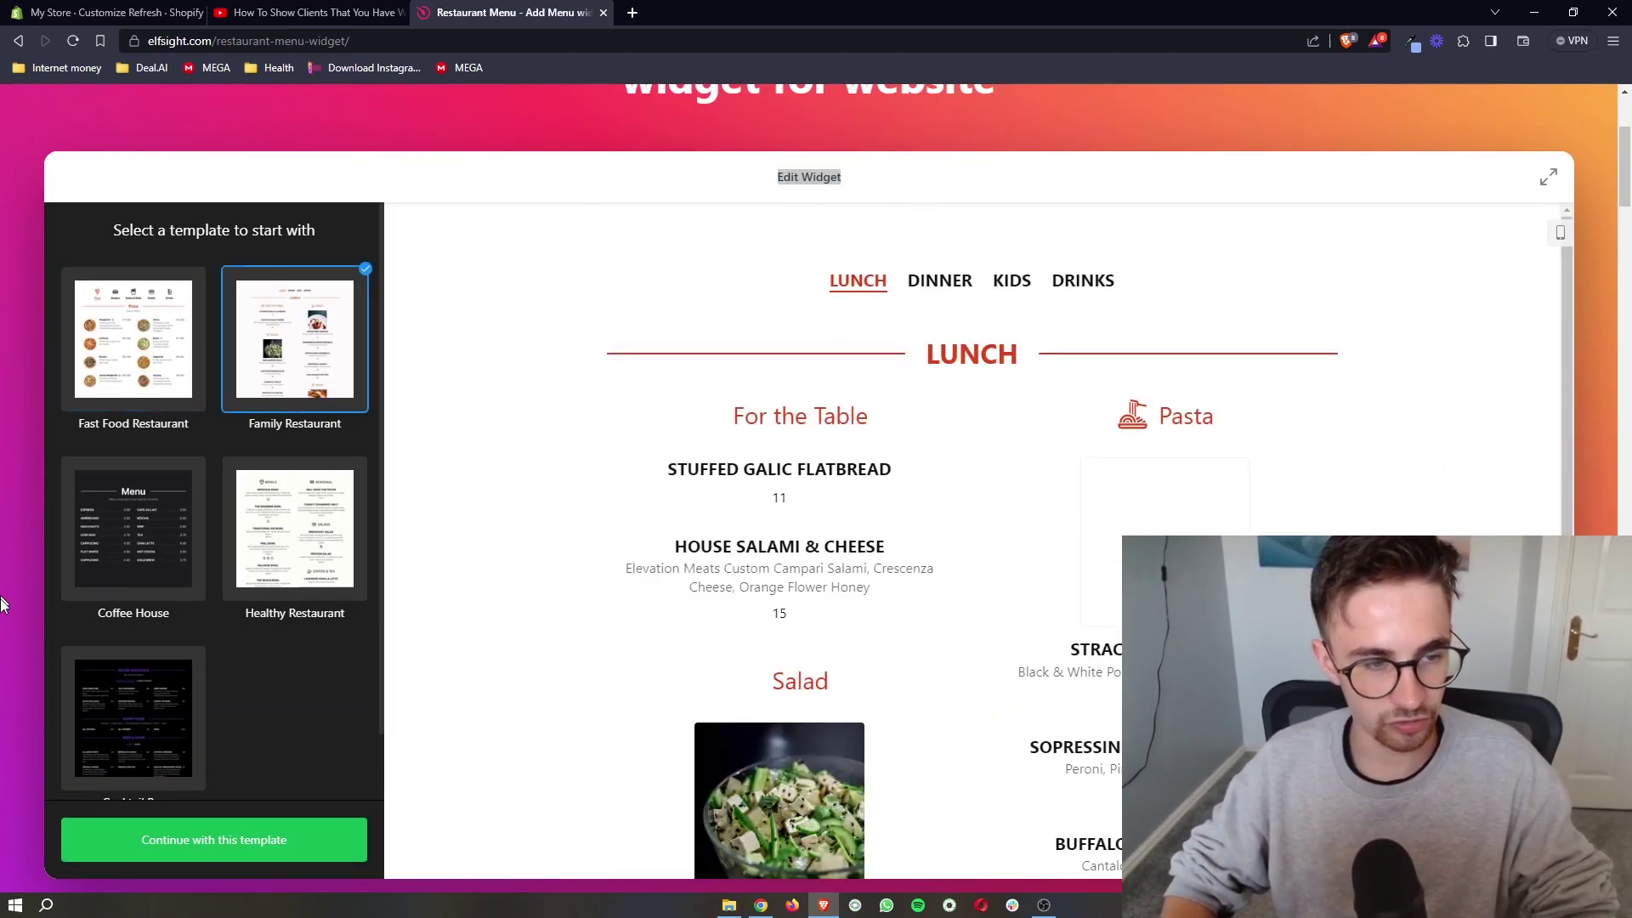
left_click(163, 554)
left_click(247, 587)
left_click(139, 727)
Compare the Fast Food, Family, Cocktail Bar and Coffee House templates again, then choose Healthy Restaurant
scroll(238, 667, "down", 2)
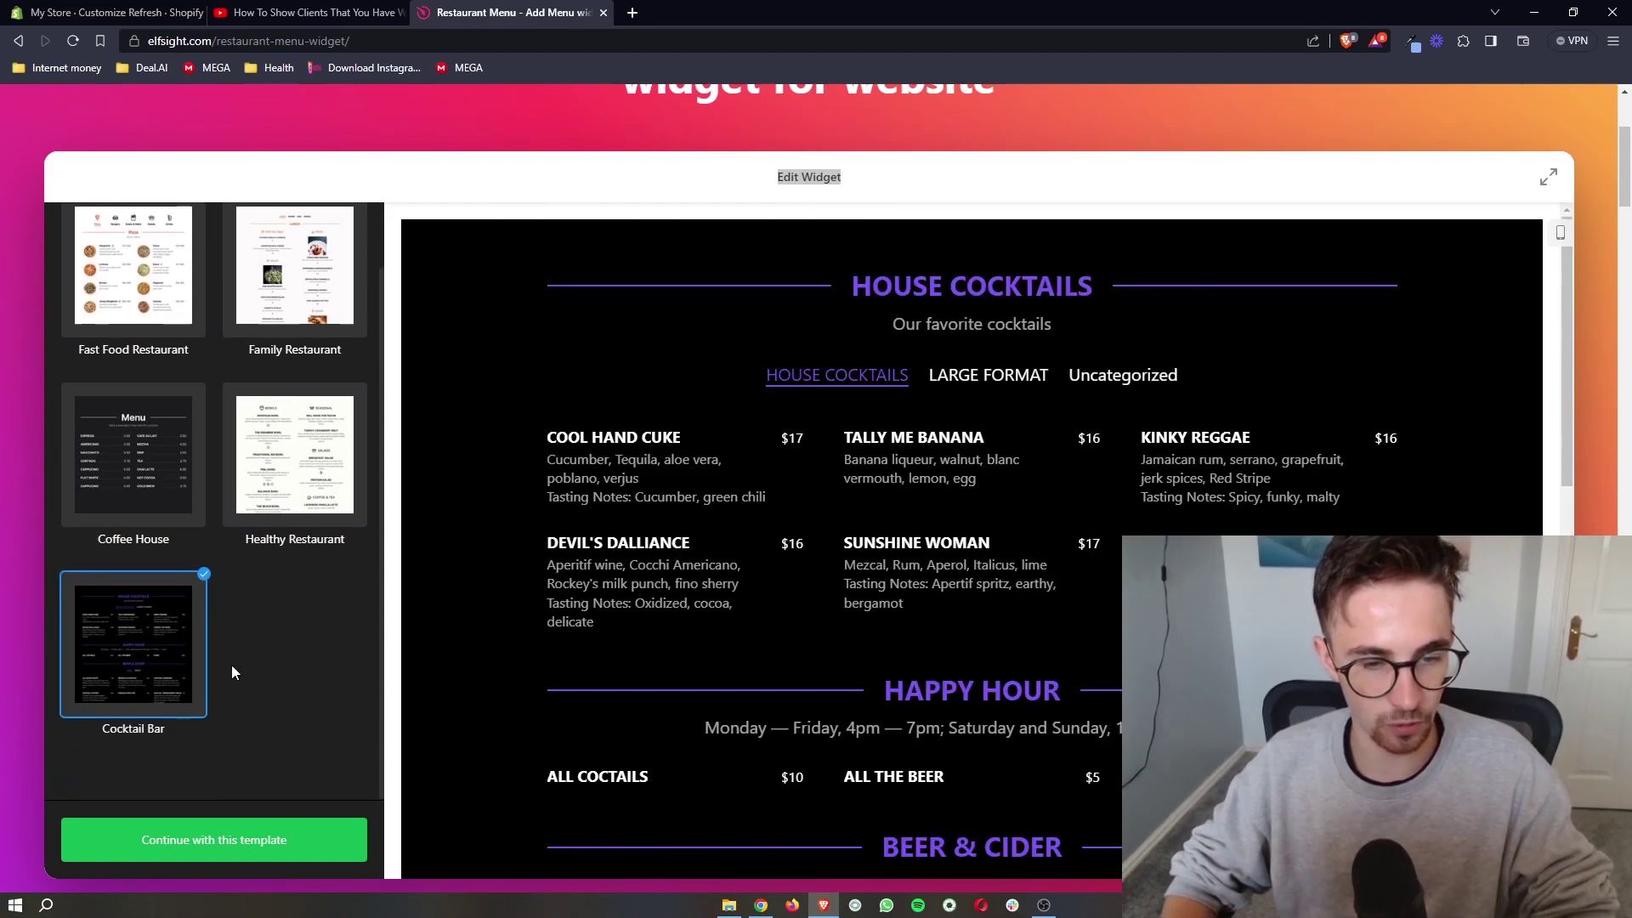
scroll(231, 672, "up", 1)
left_click(191, 340)
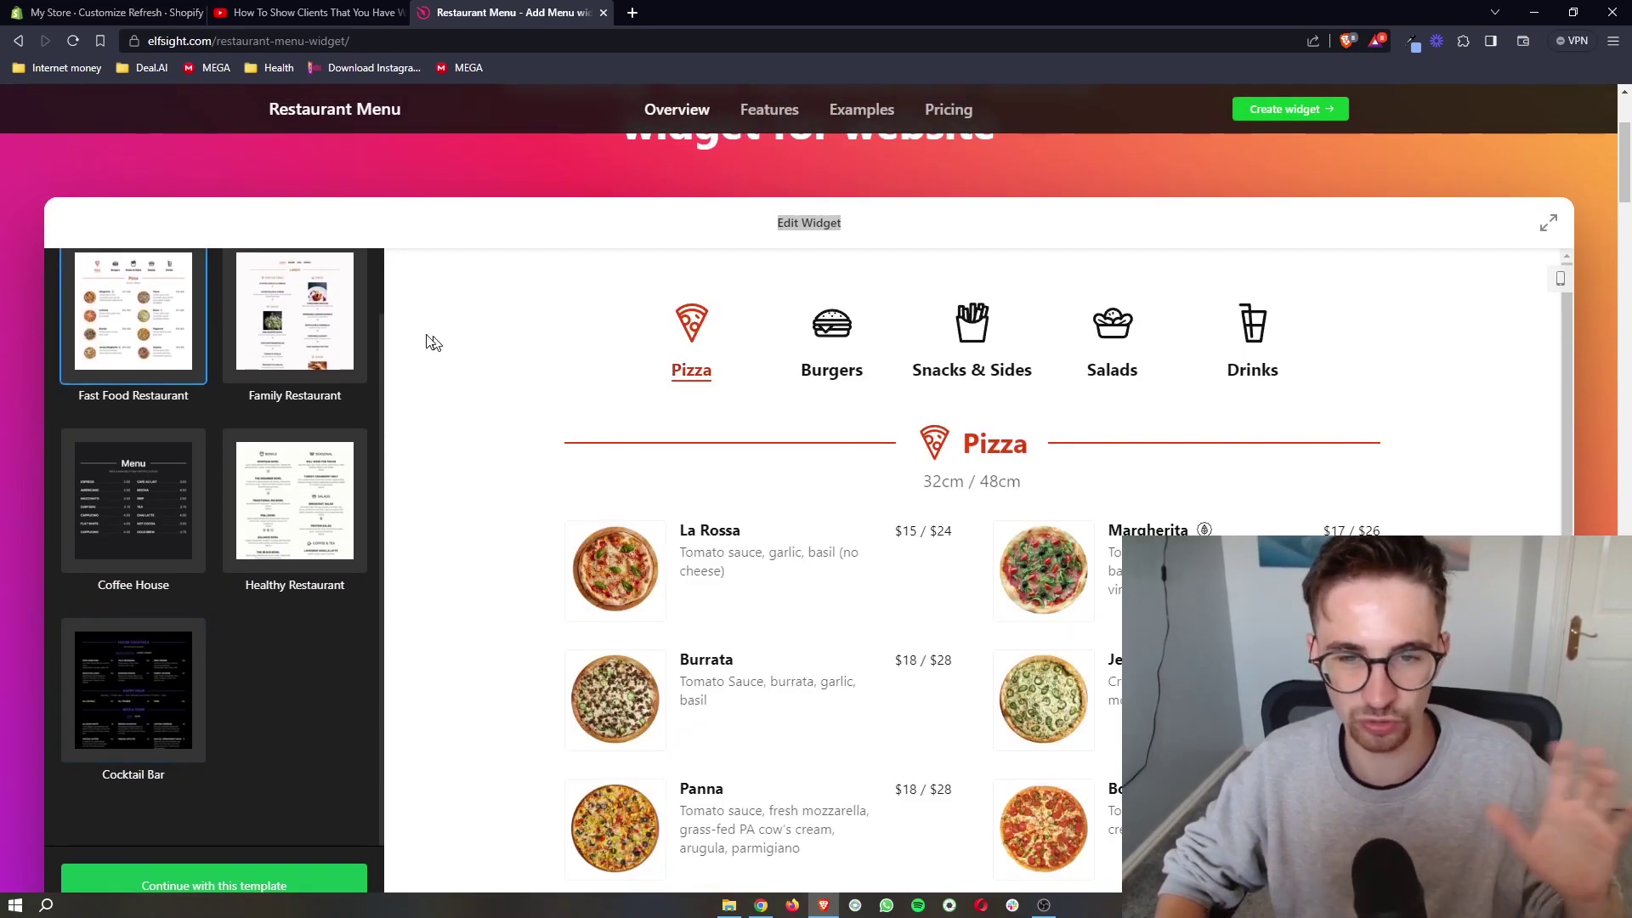
left_click(355, 316)
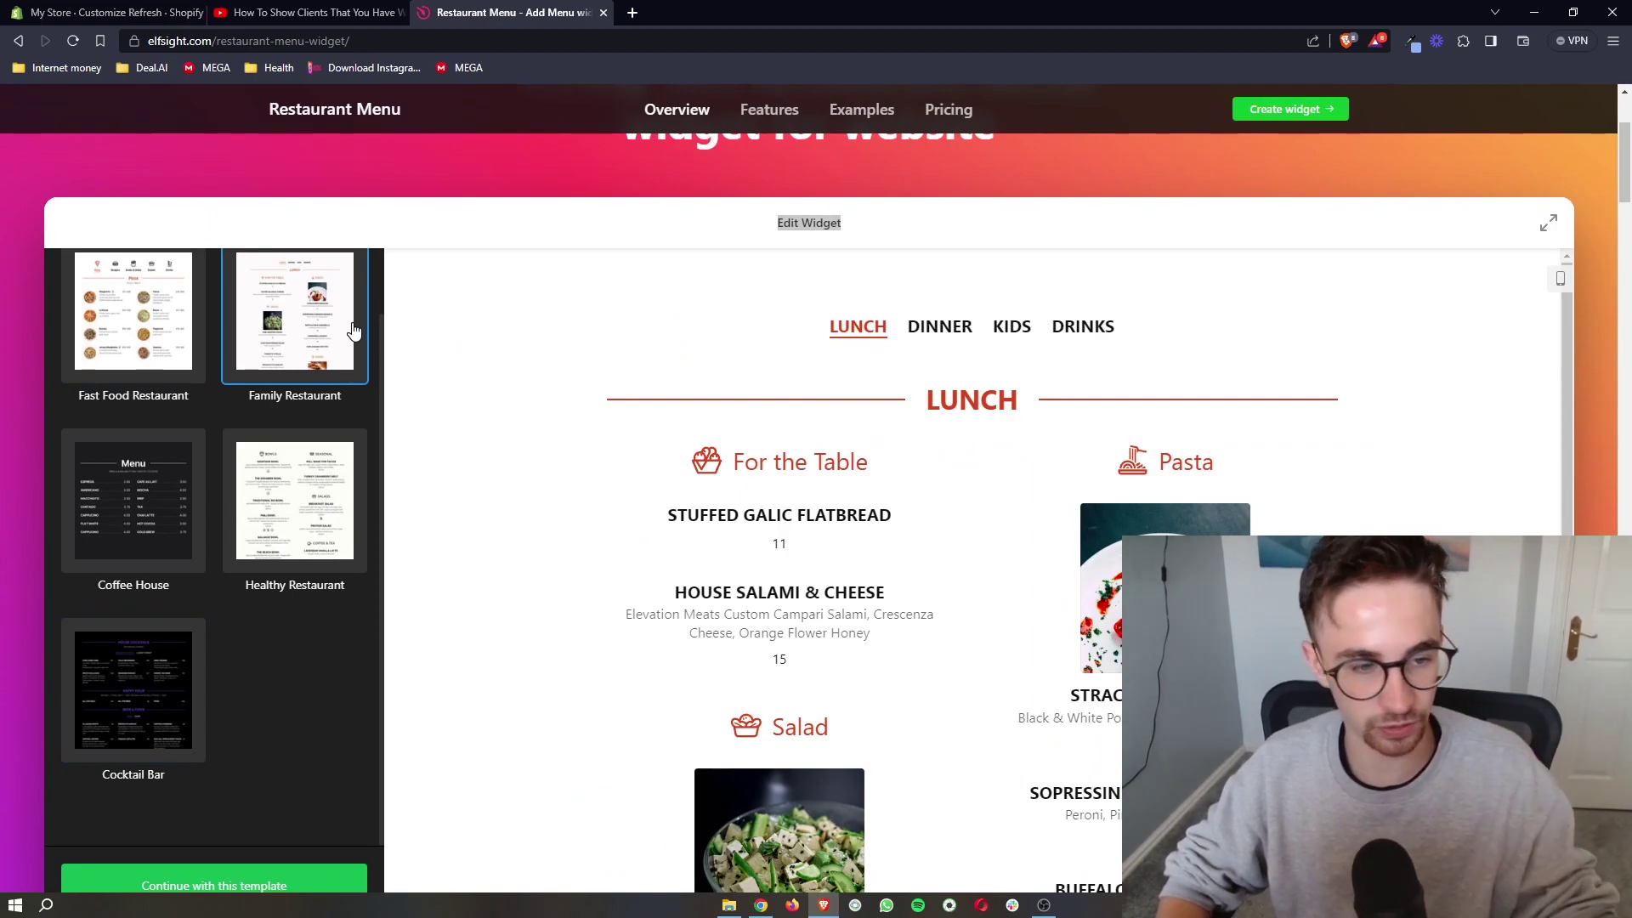
left_click(321, 513)
left_click(149, 634)
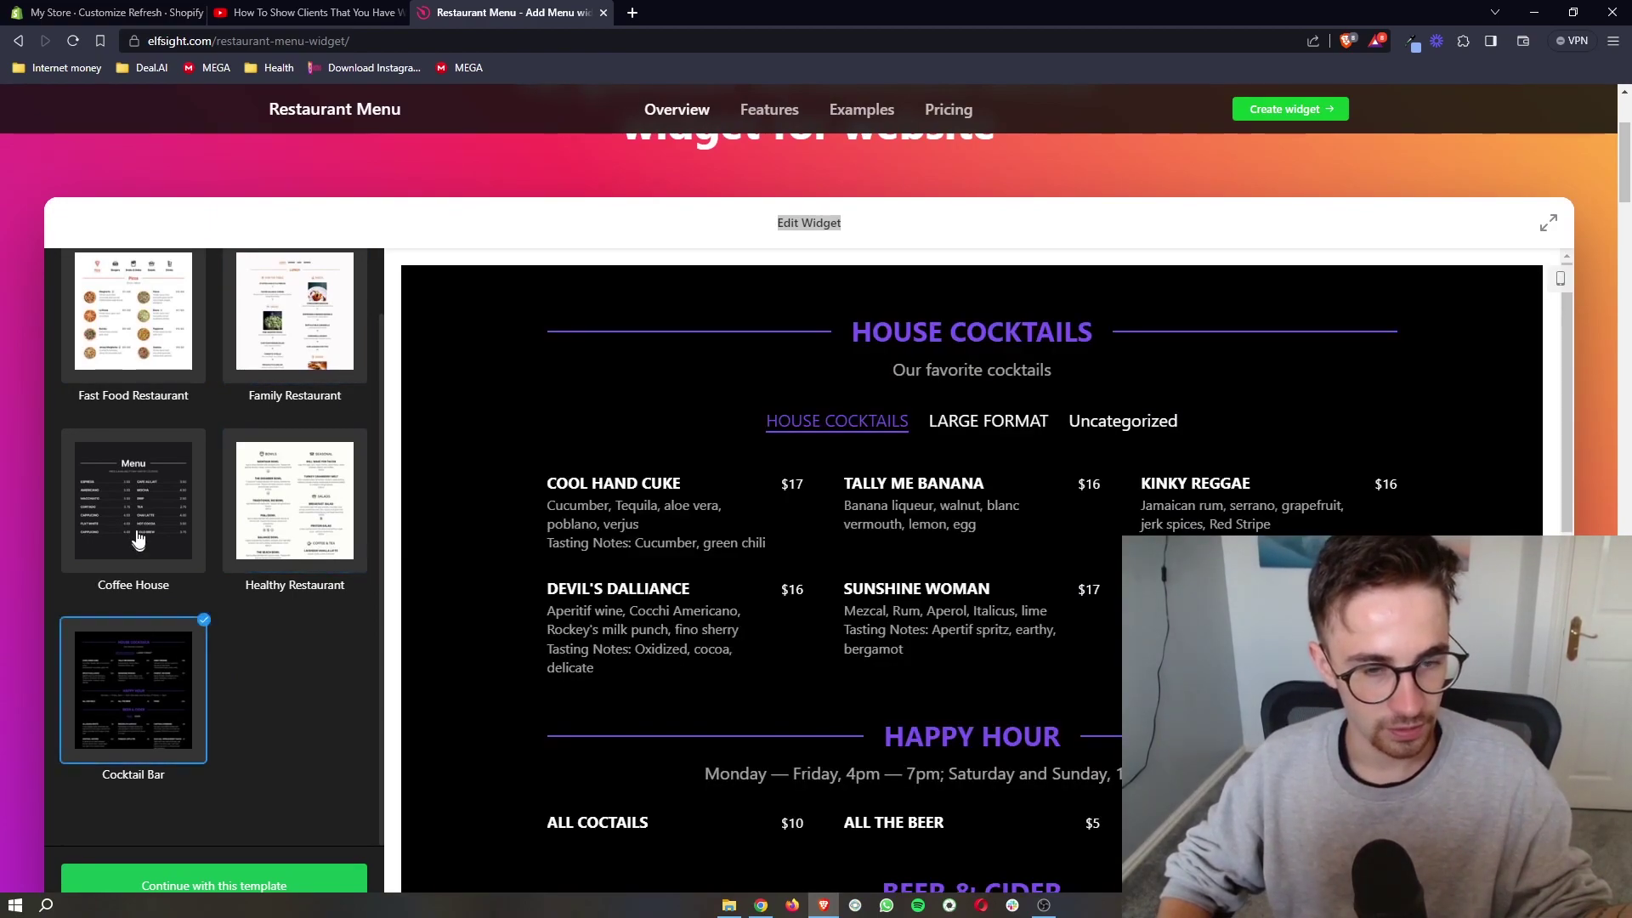
left_click(187, 544)
left_click(263, 531)
left_click(293, 331)
left_click(293, 495)
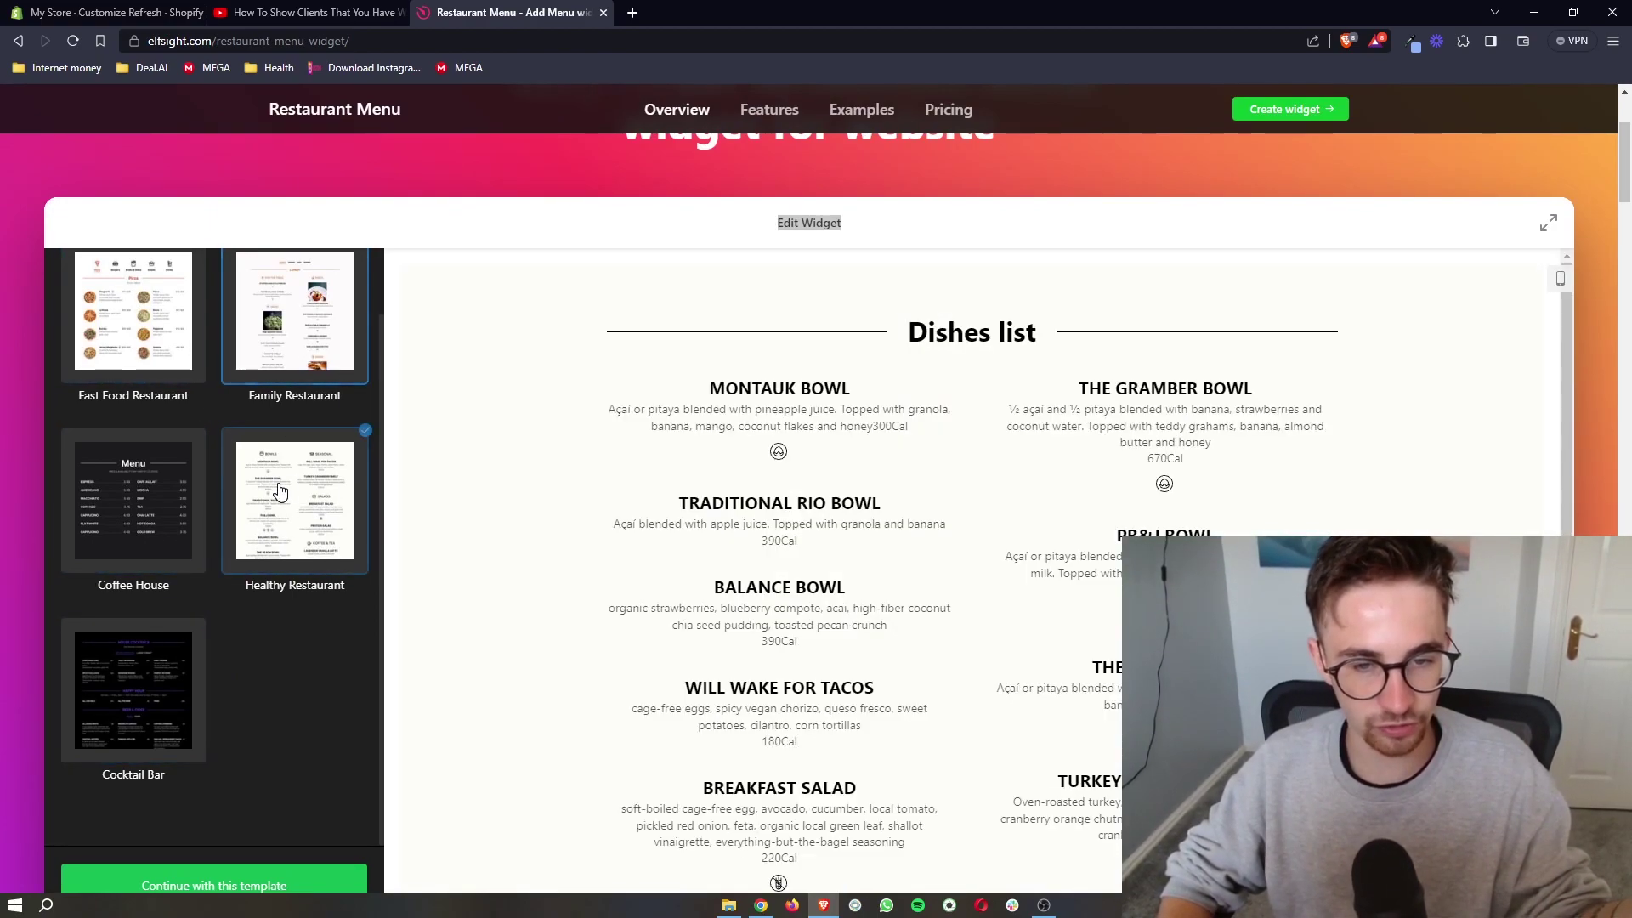
scroll(279, 625, "down", 2)
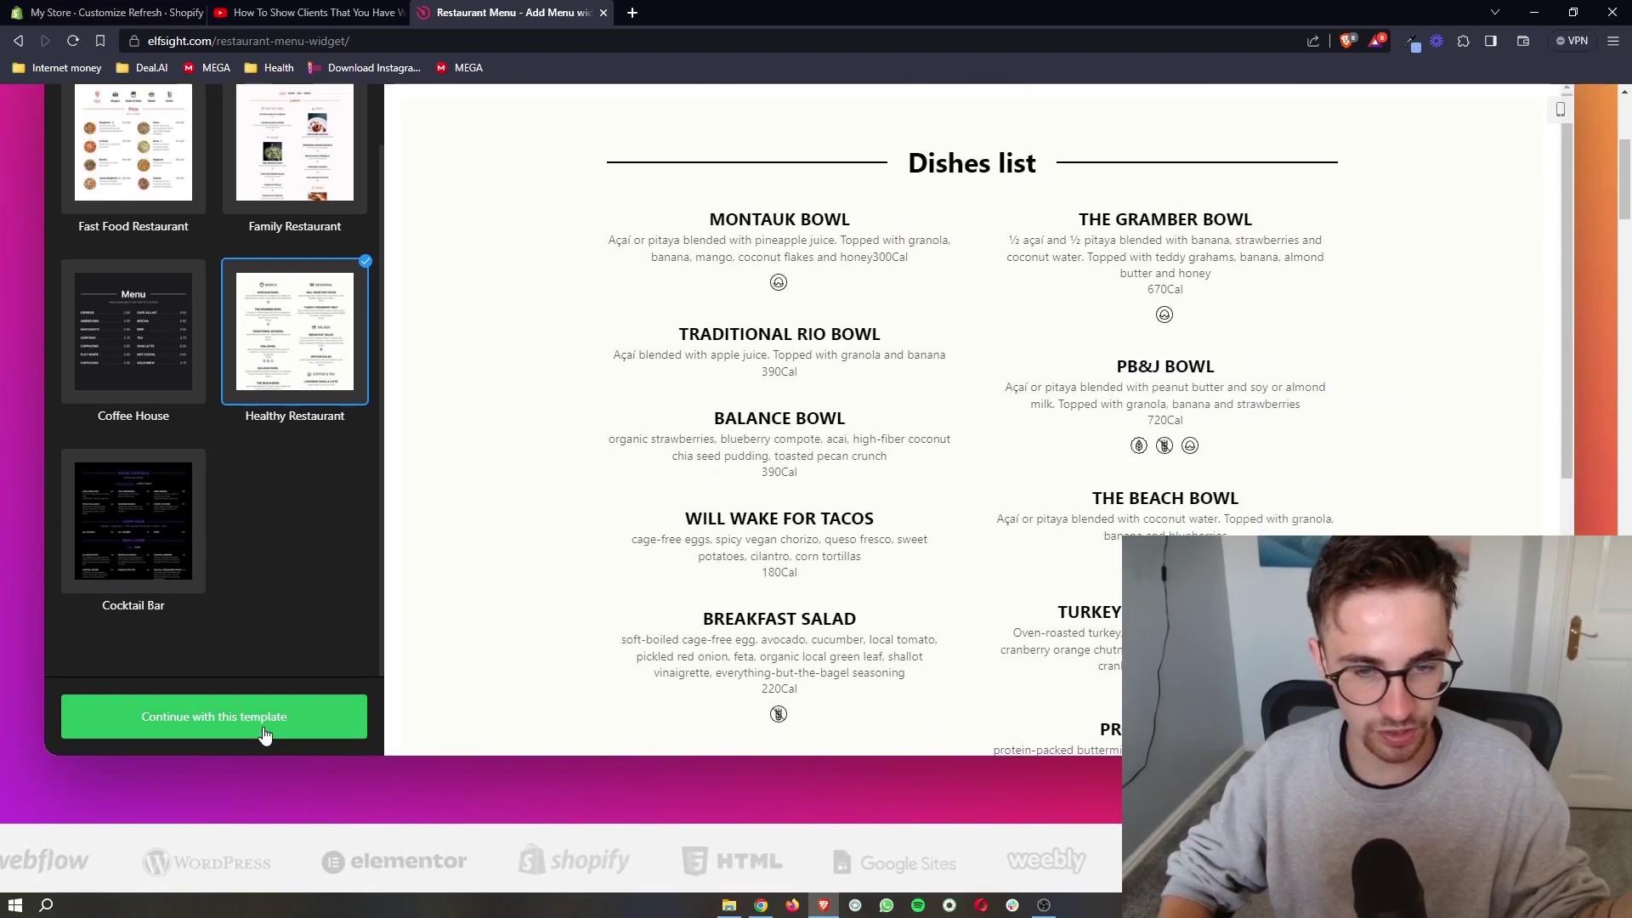
Start from the template and rename the MONTAUK BOWL dish in Dishes list to POKE BOWL
left_click(265, 714)
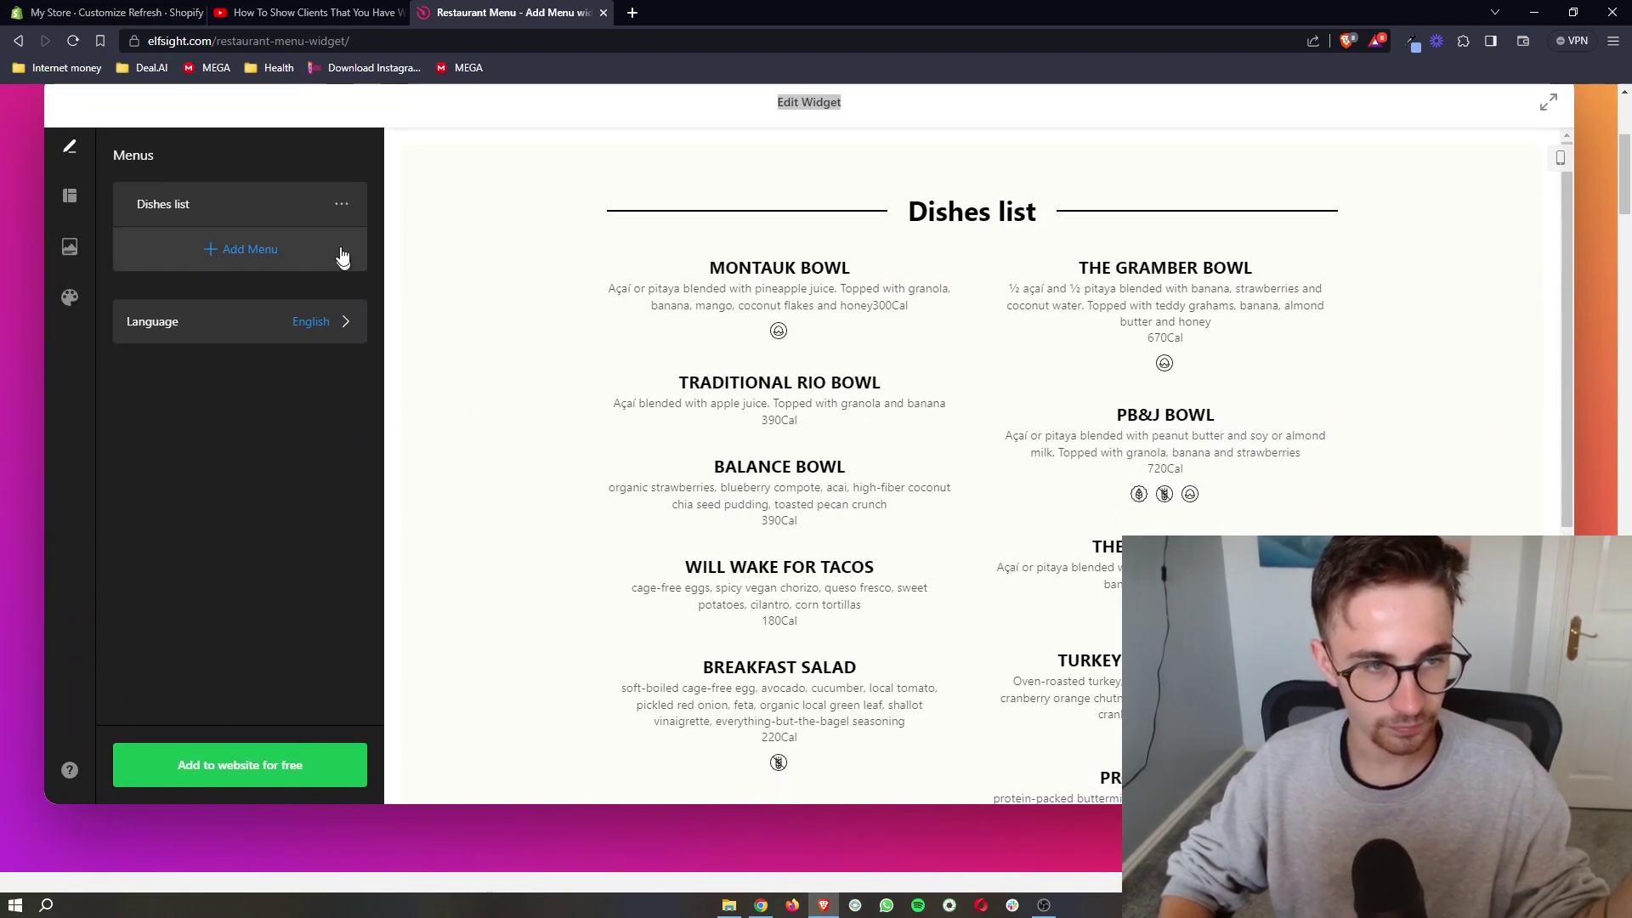
left_click(268, 211)
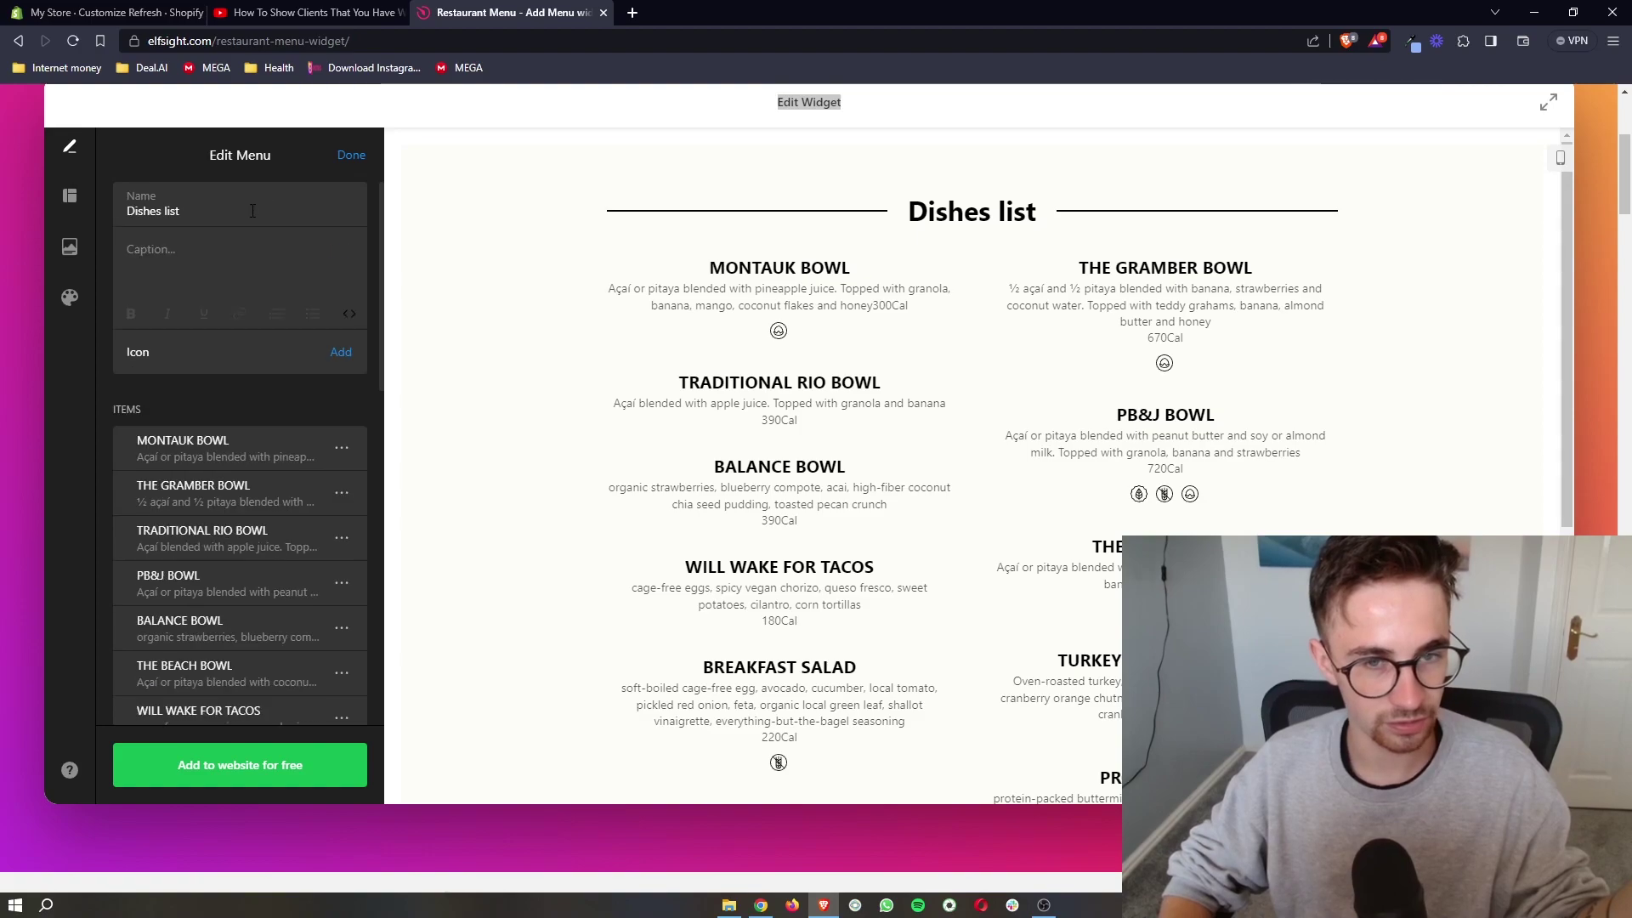
left_click(225, 448)
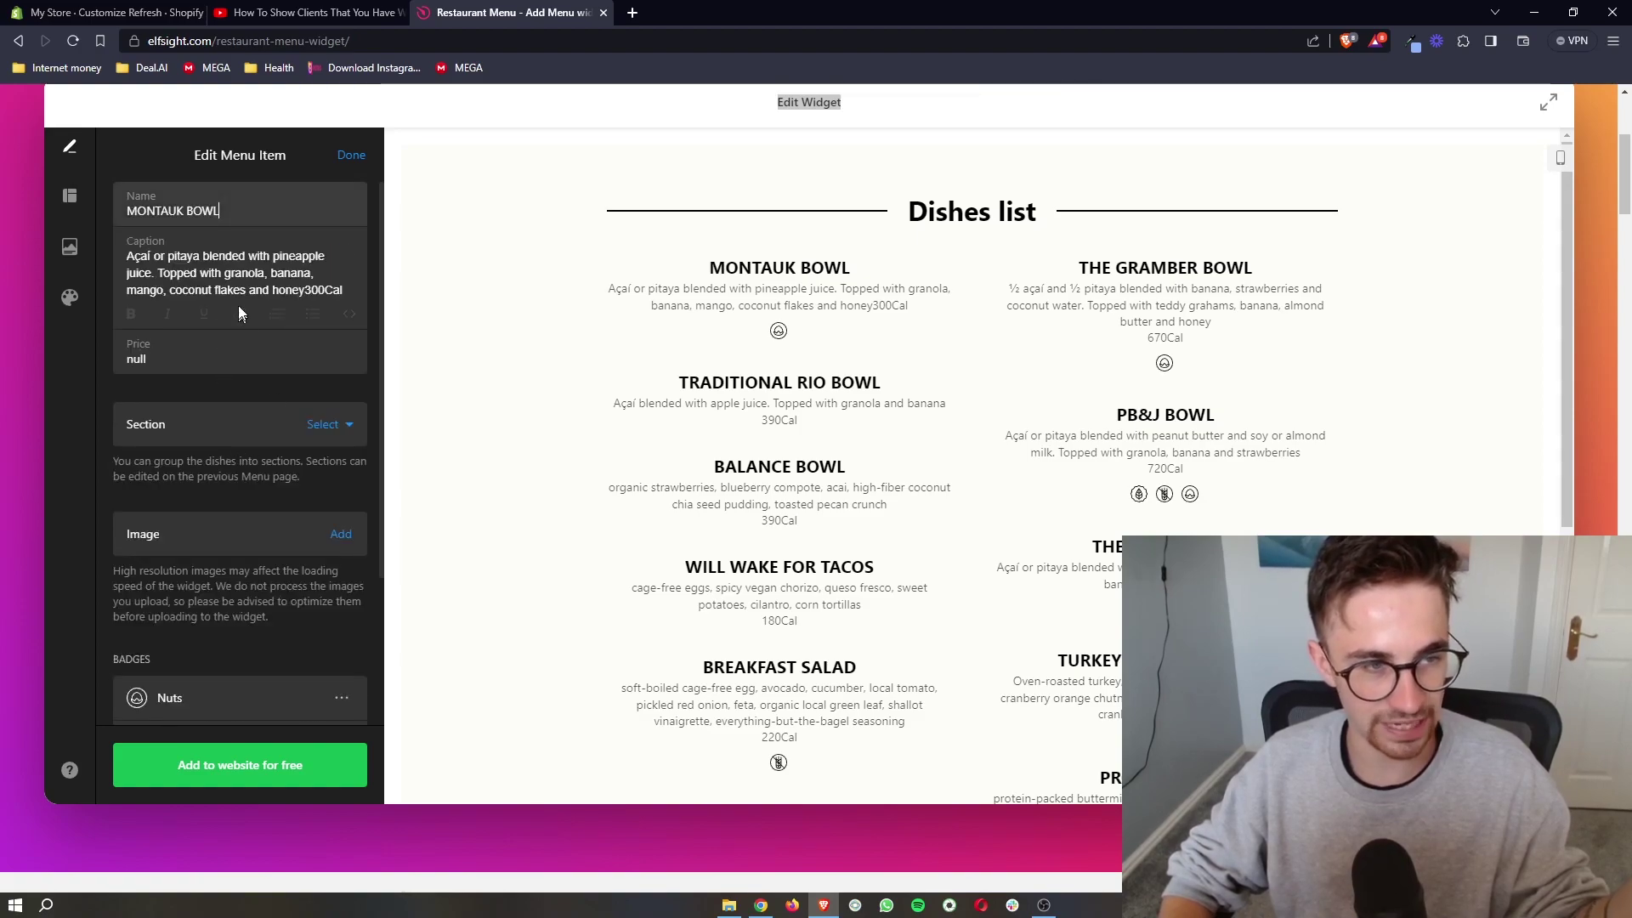
triple_click(259, 212)
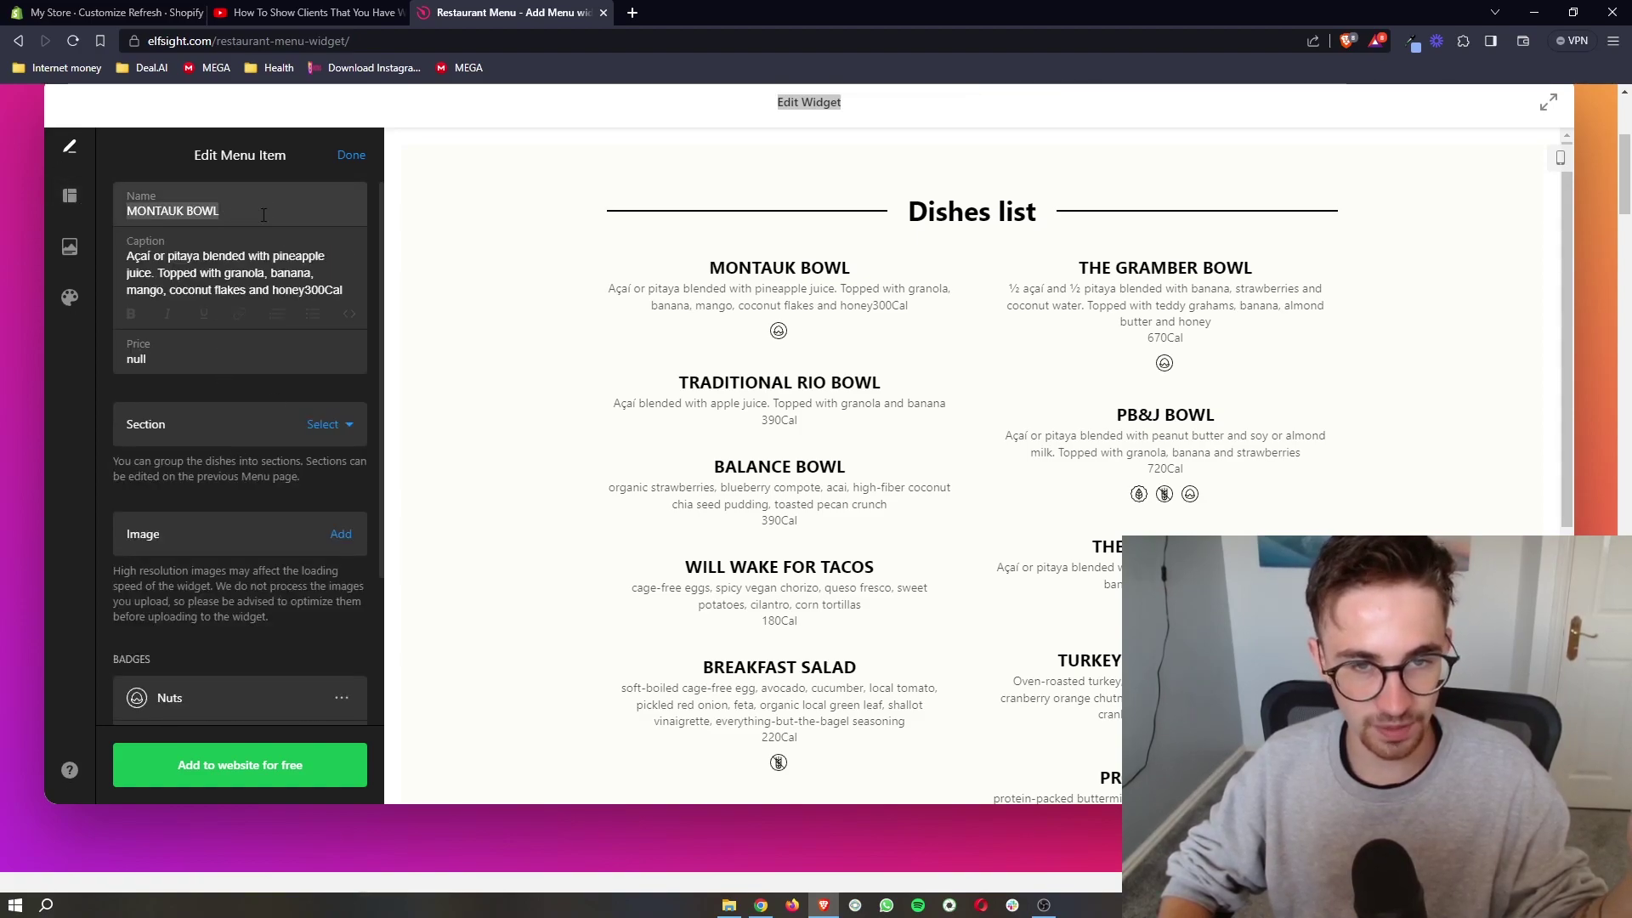
scroll(263, 215, "up", 1)
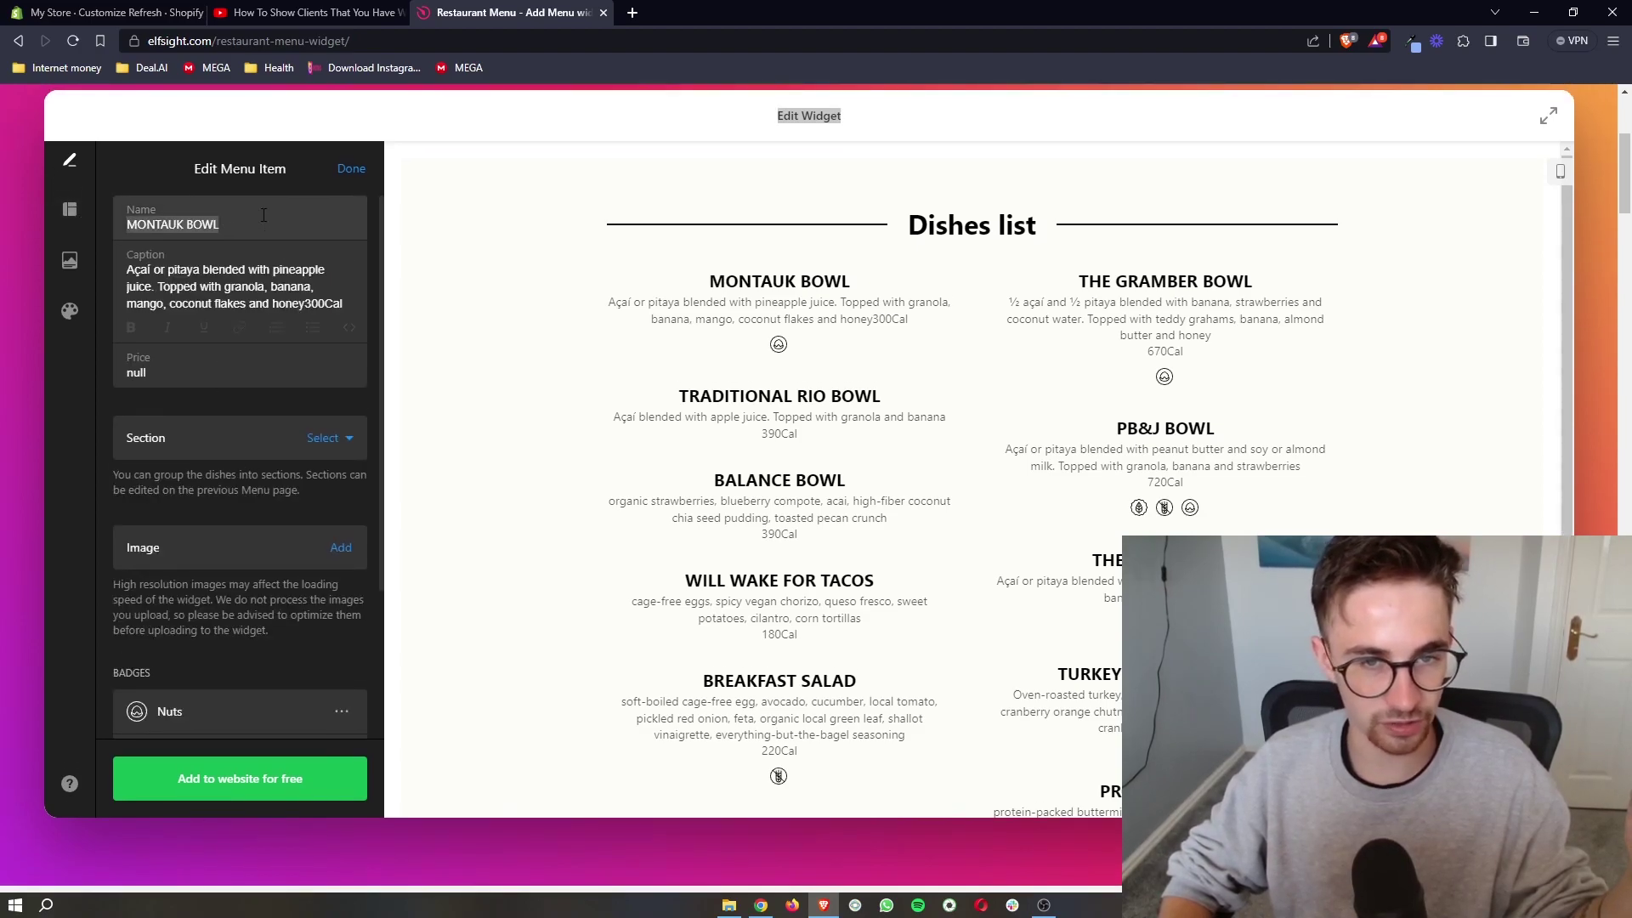
left_click(189, 225)
double_click(183, 223)
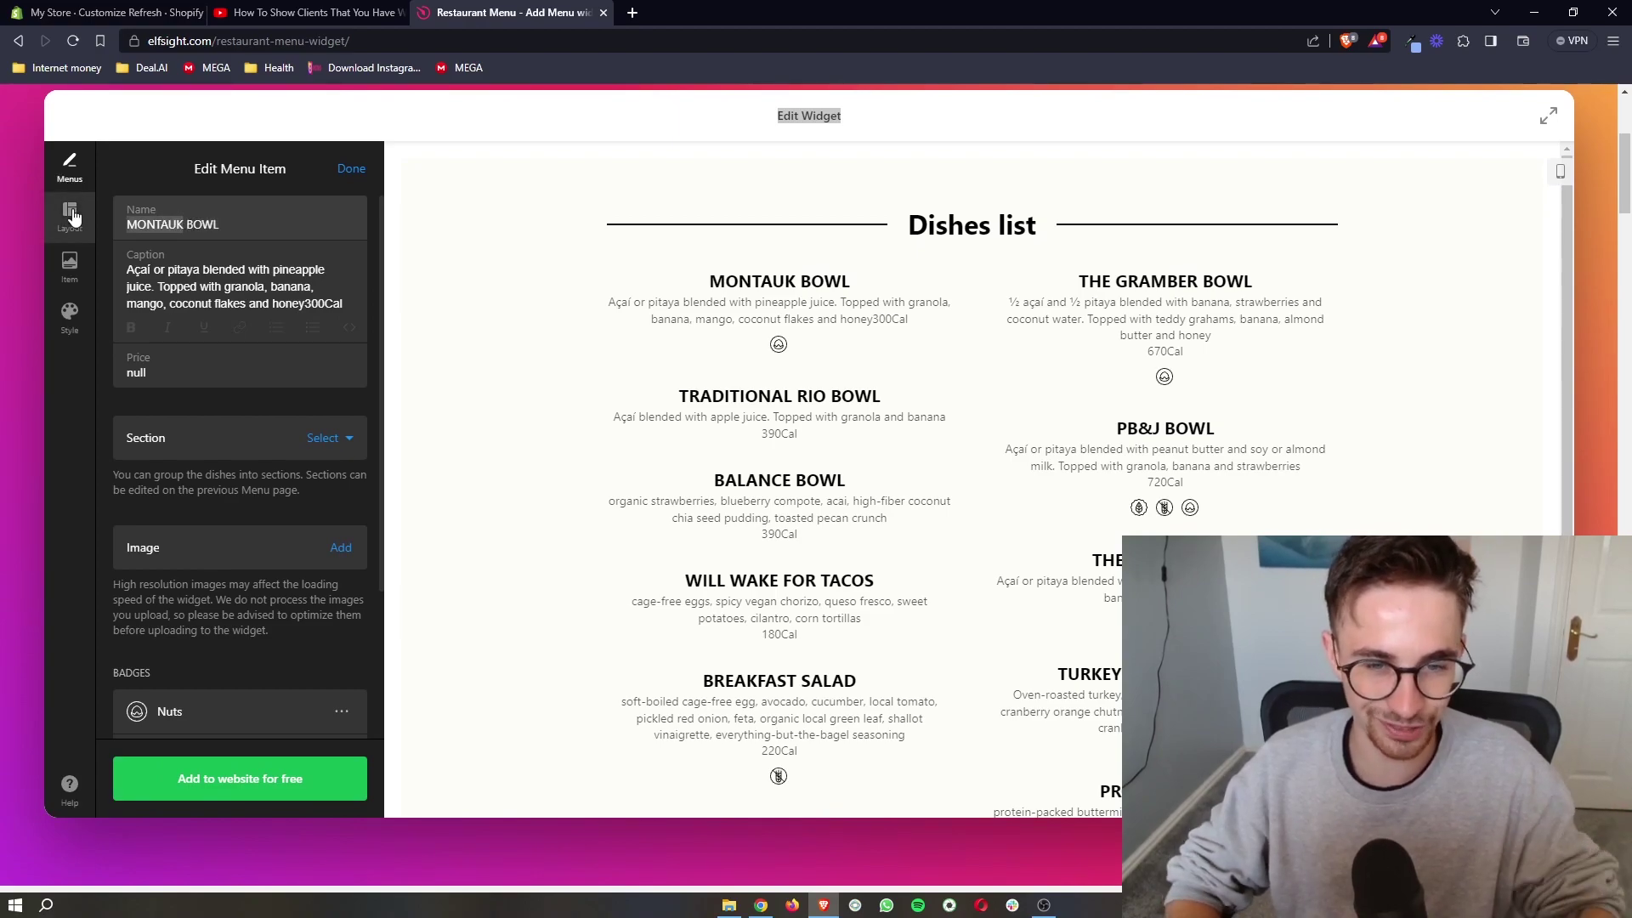
type("POKE")
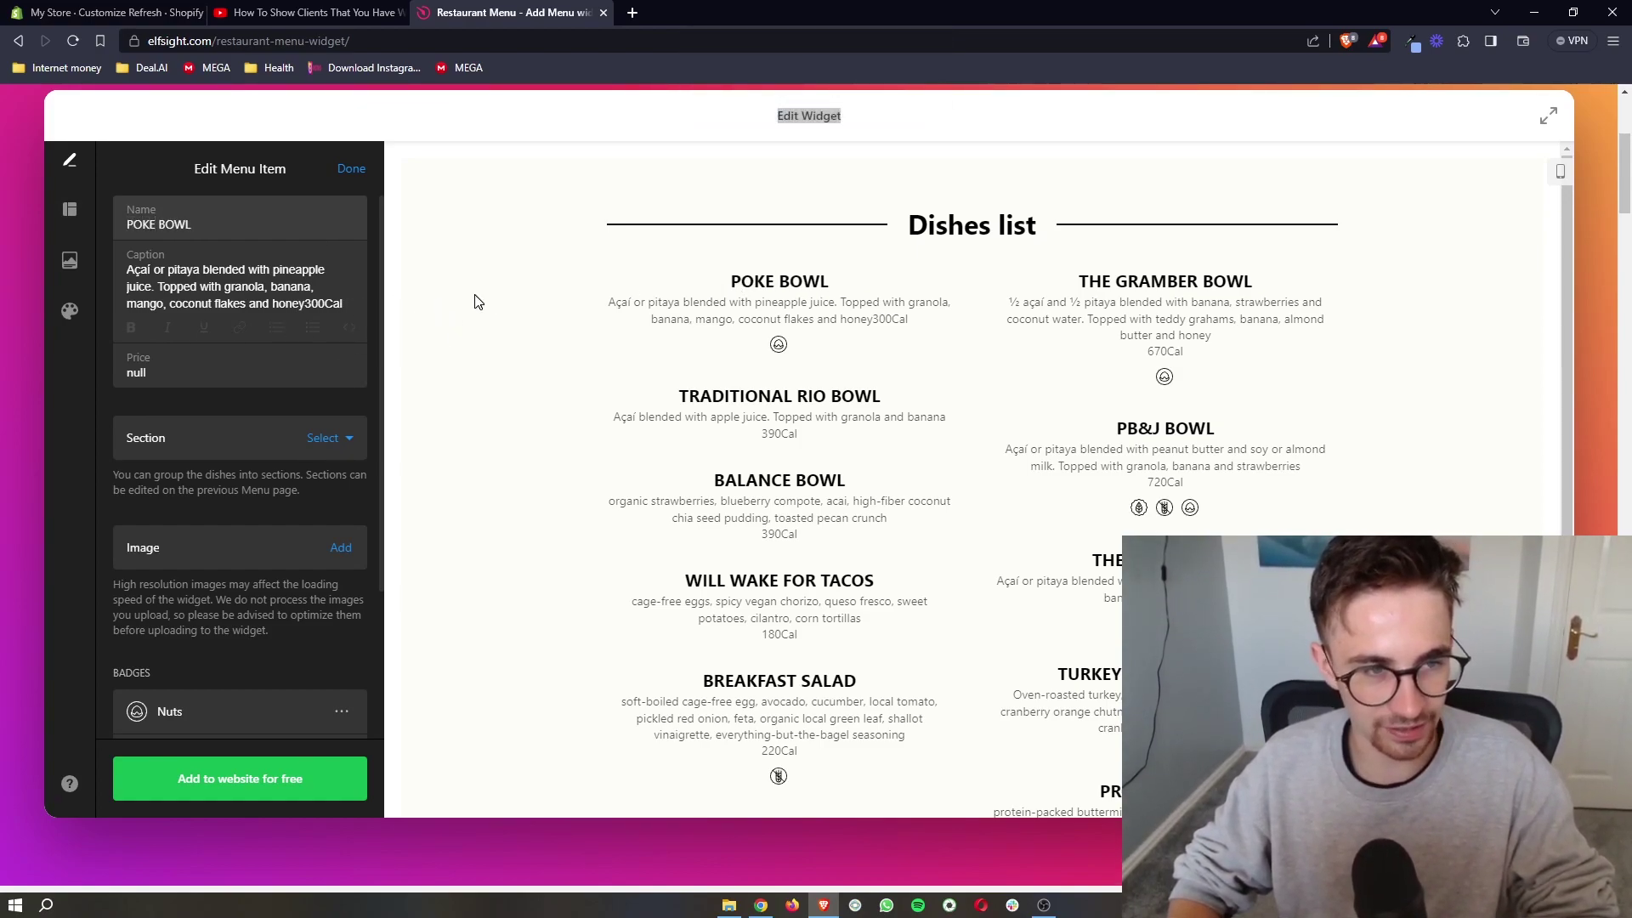
Set the Poke Bowl dish price to 19.99
left_click(140, 289)
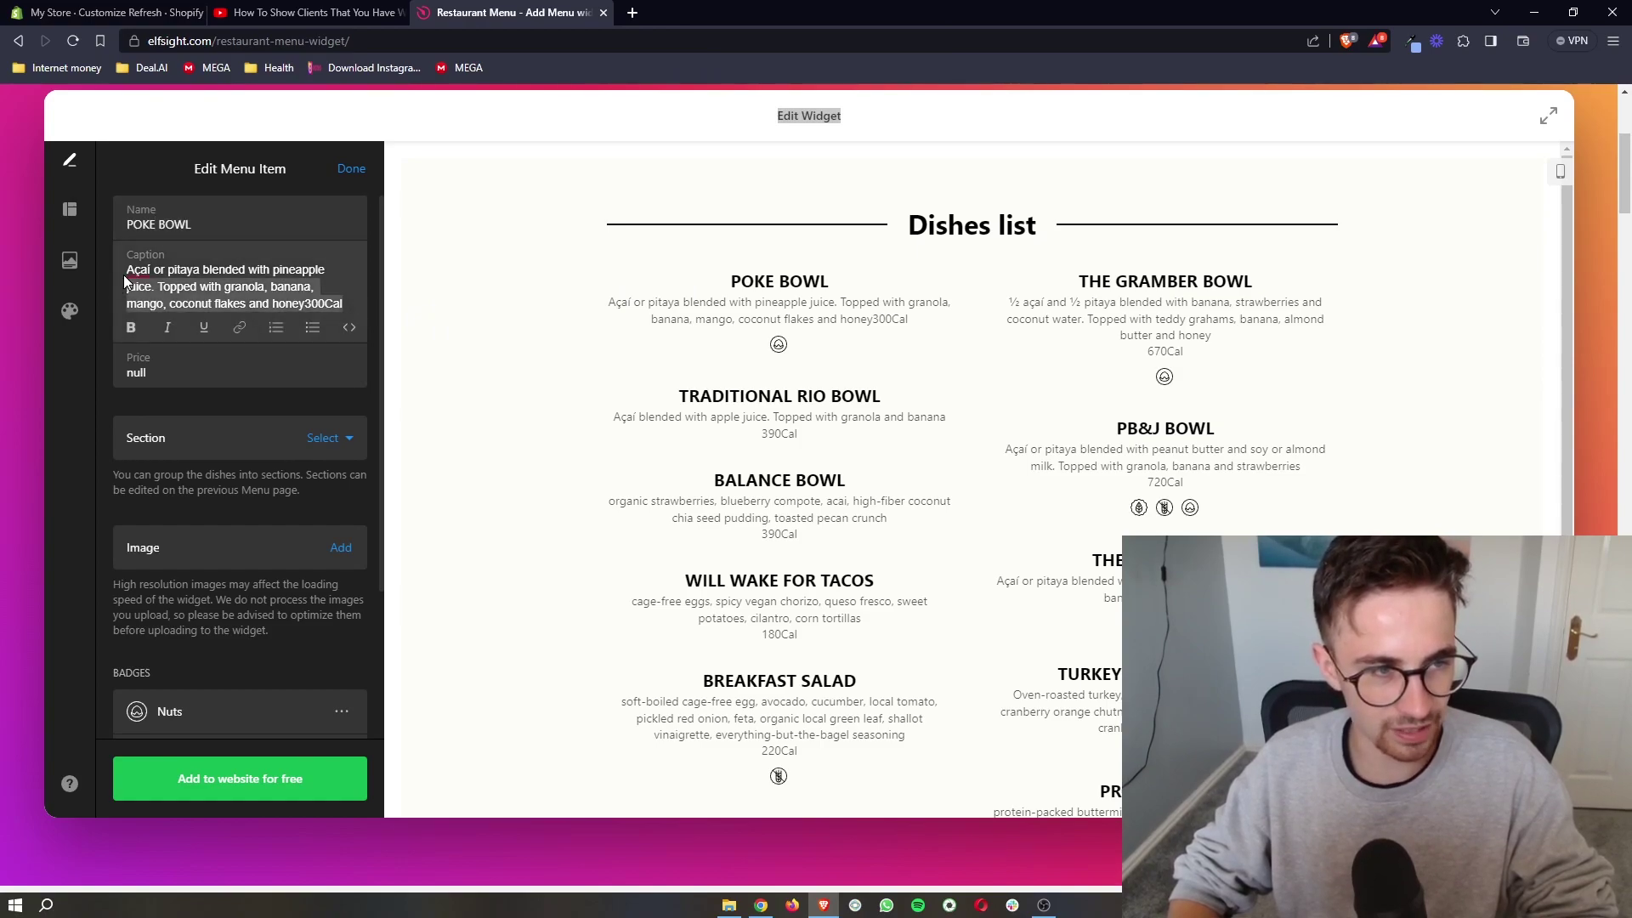
key("ctrl+a")
left_click_drag(597, 301, 884, 340)
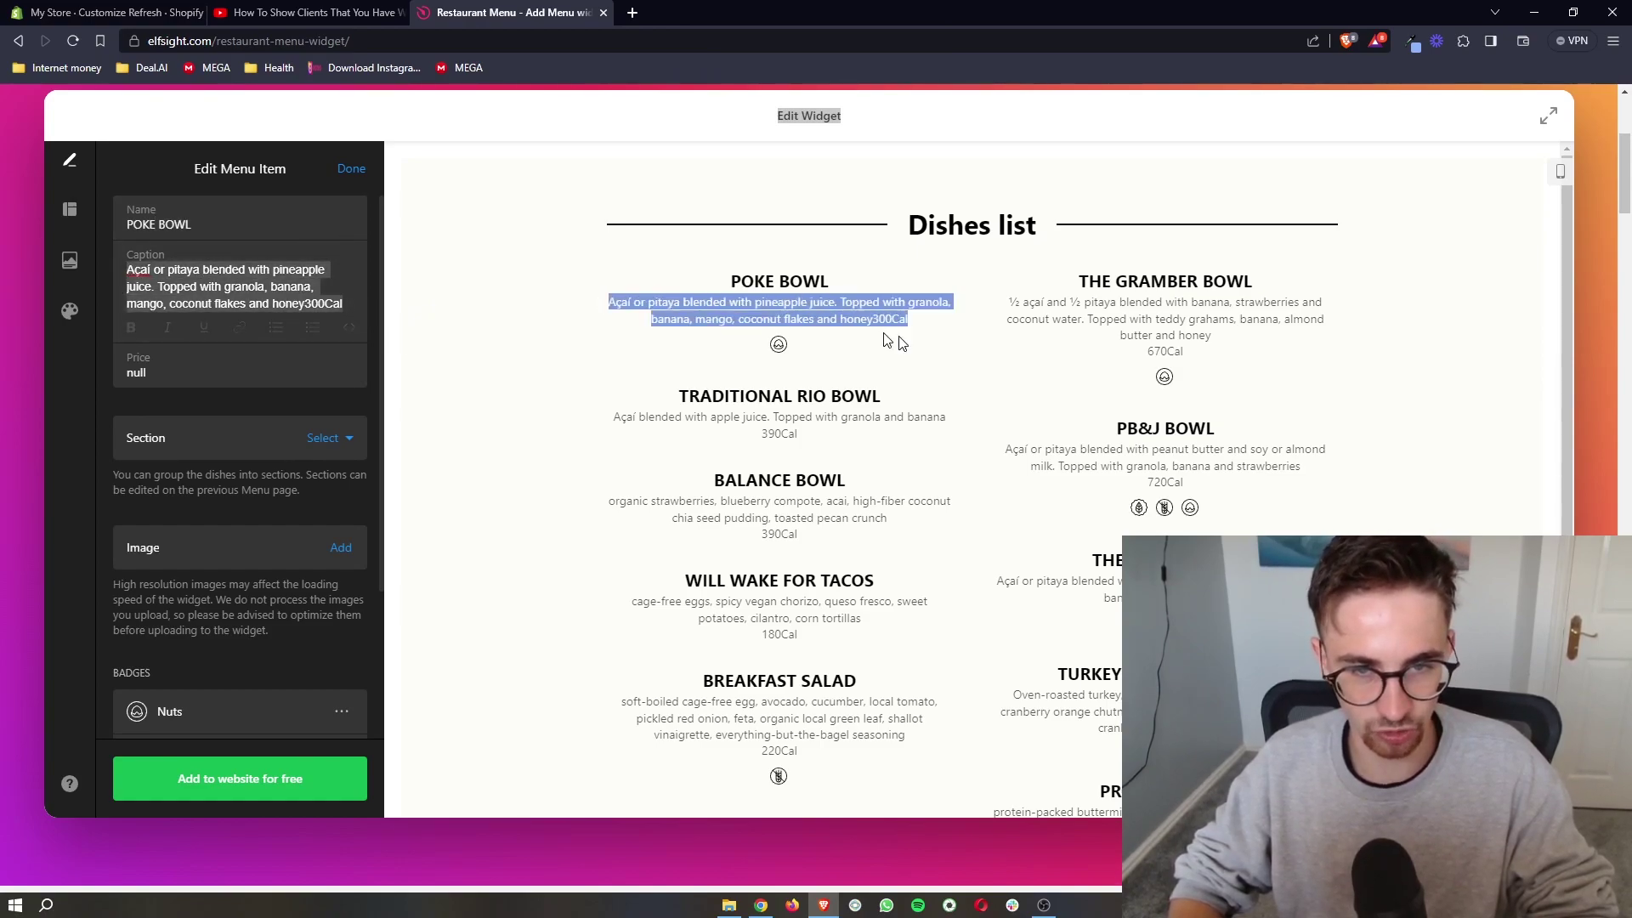
left_click(965, 352)
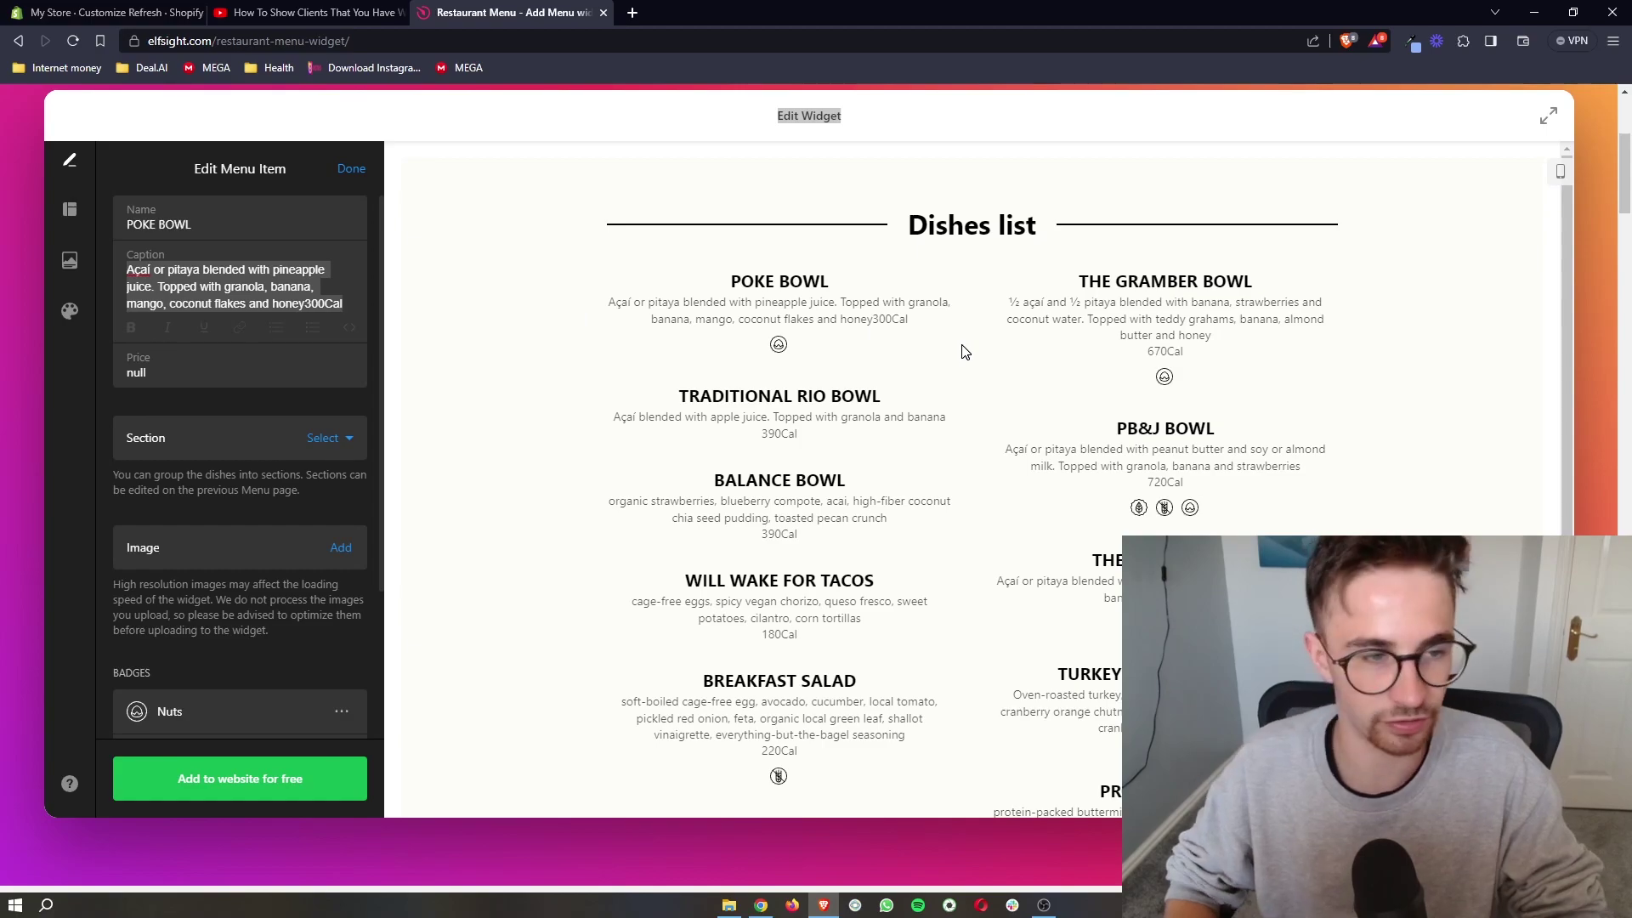
left_click(210, 375)
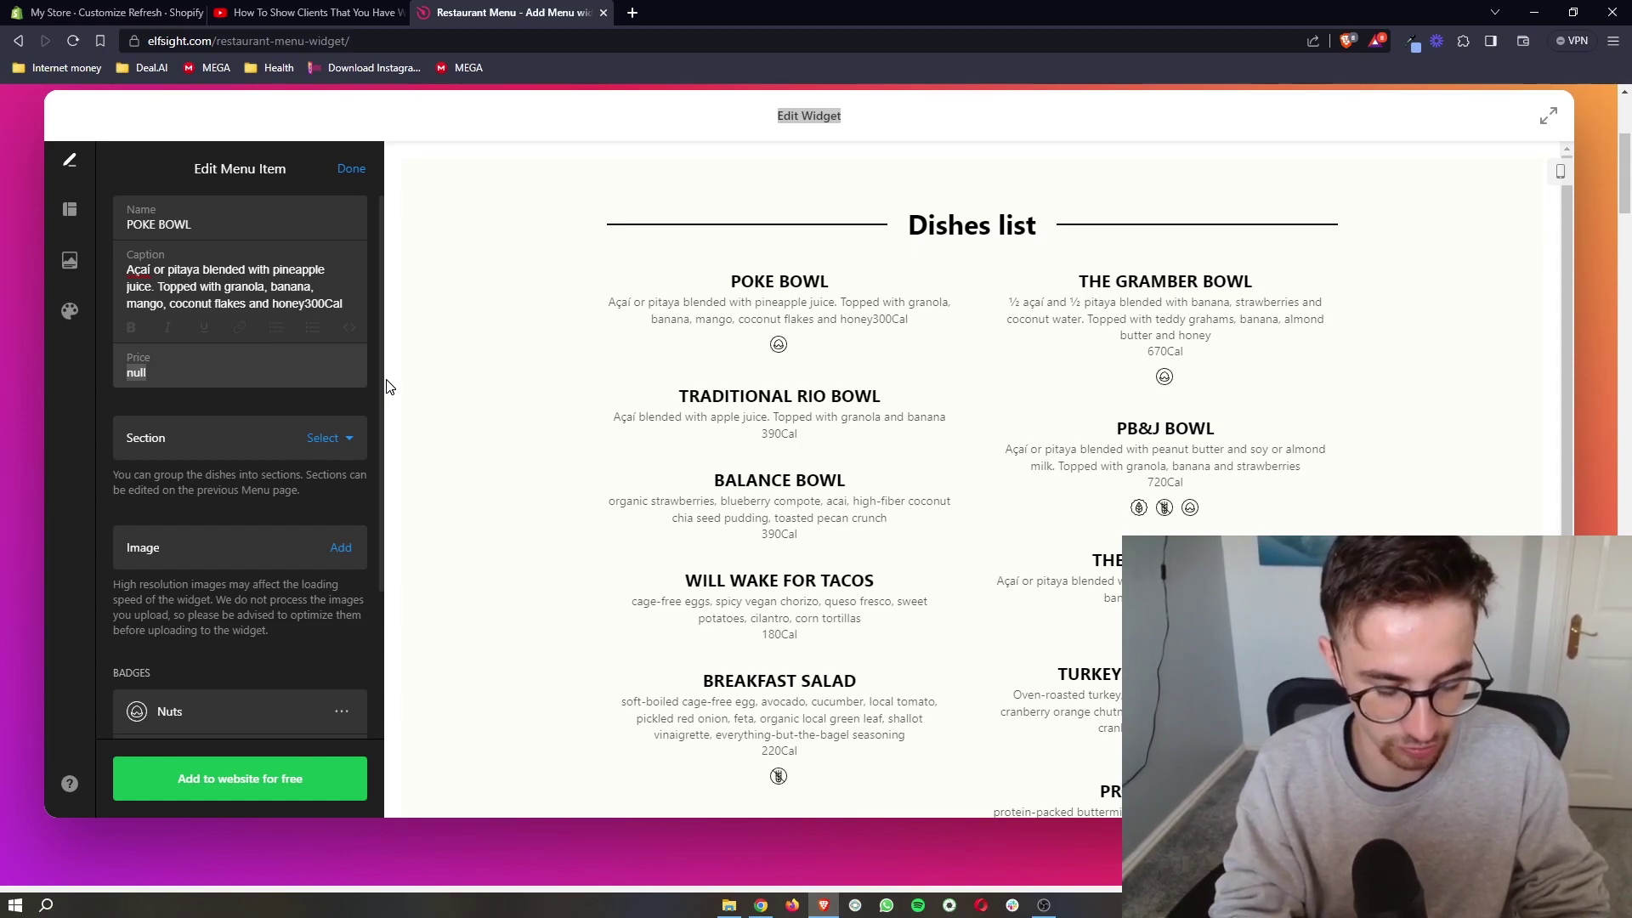
type("19.99")
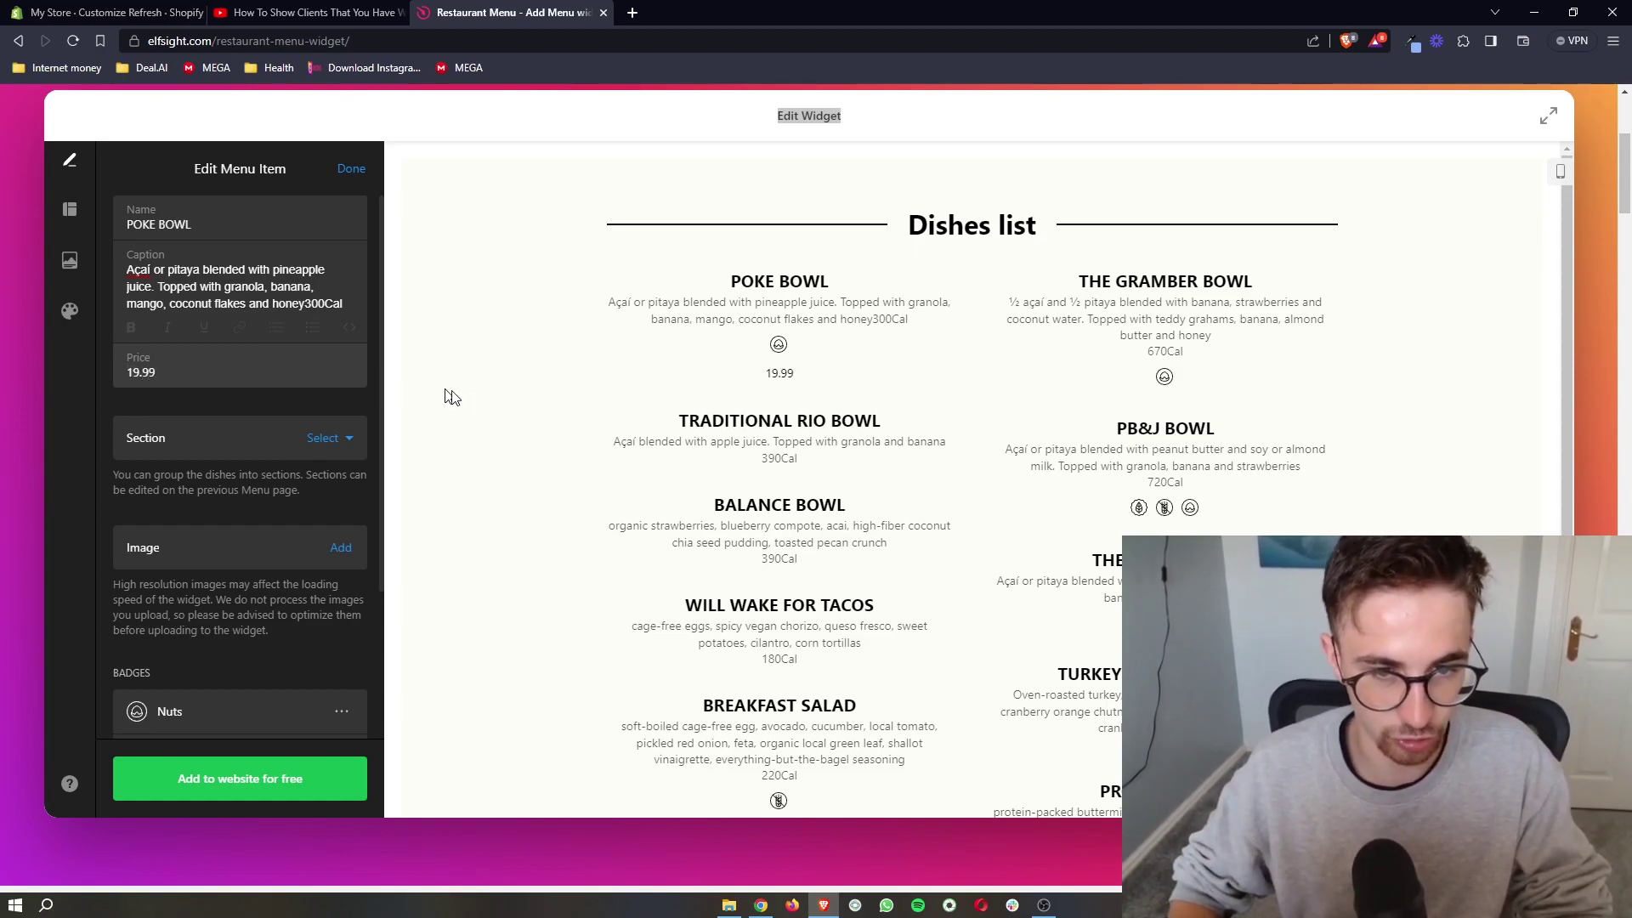
Add a badge to Poke Bowl, review its nutritional info, and finish editing the dish
scroll(267, 426, "down", 2)
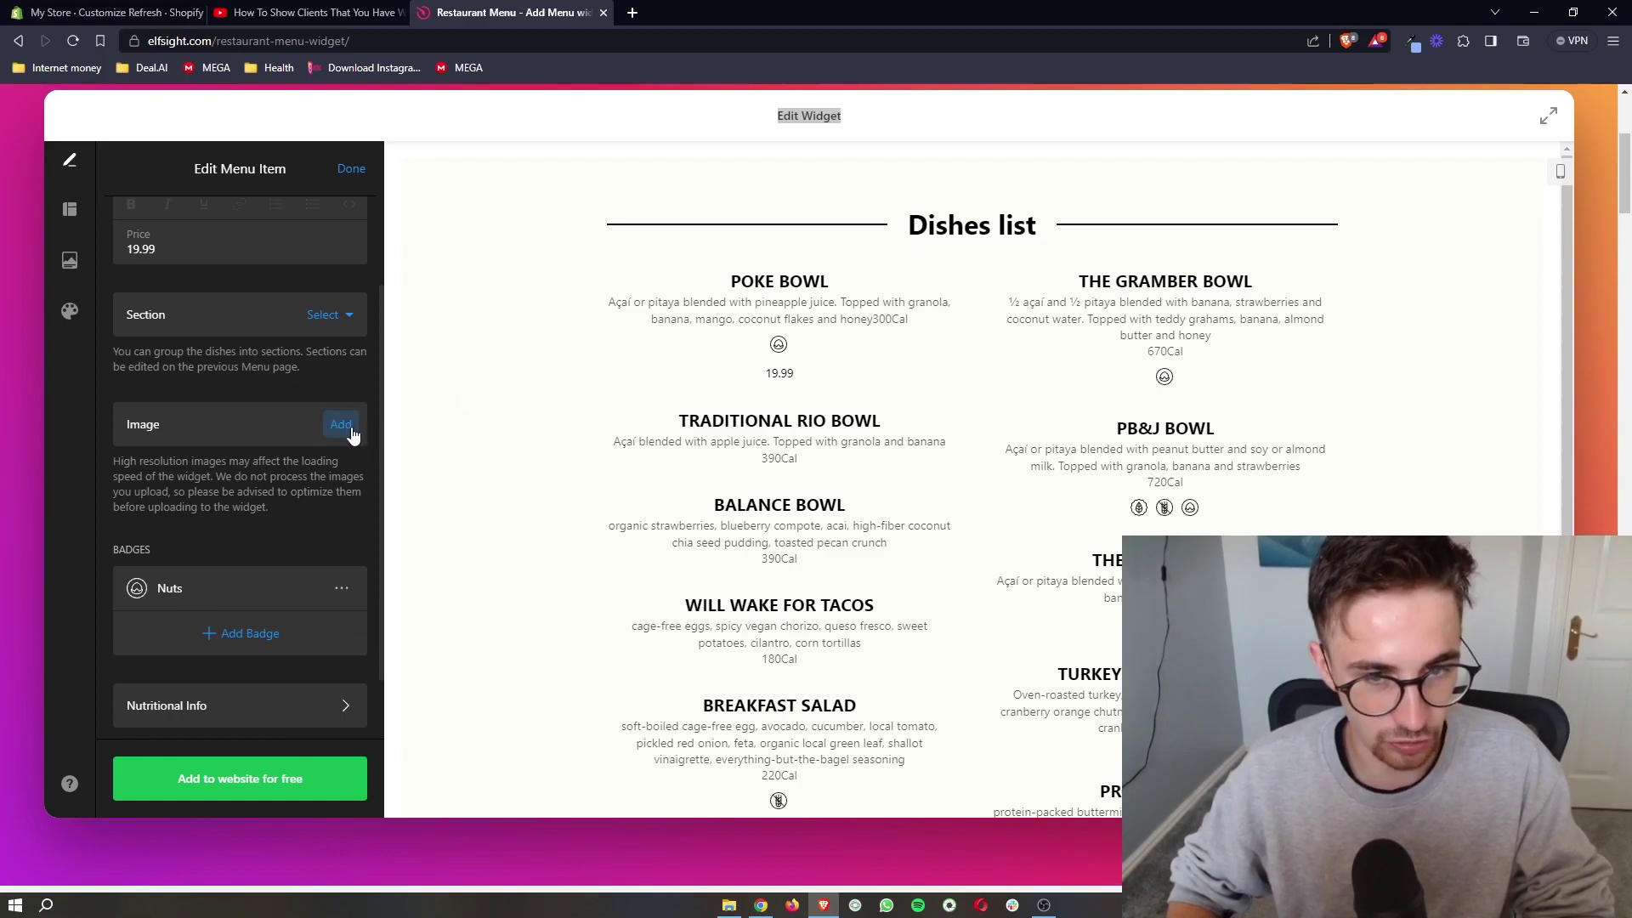
left_click(225, 642)
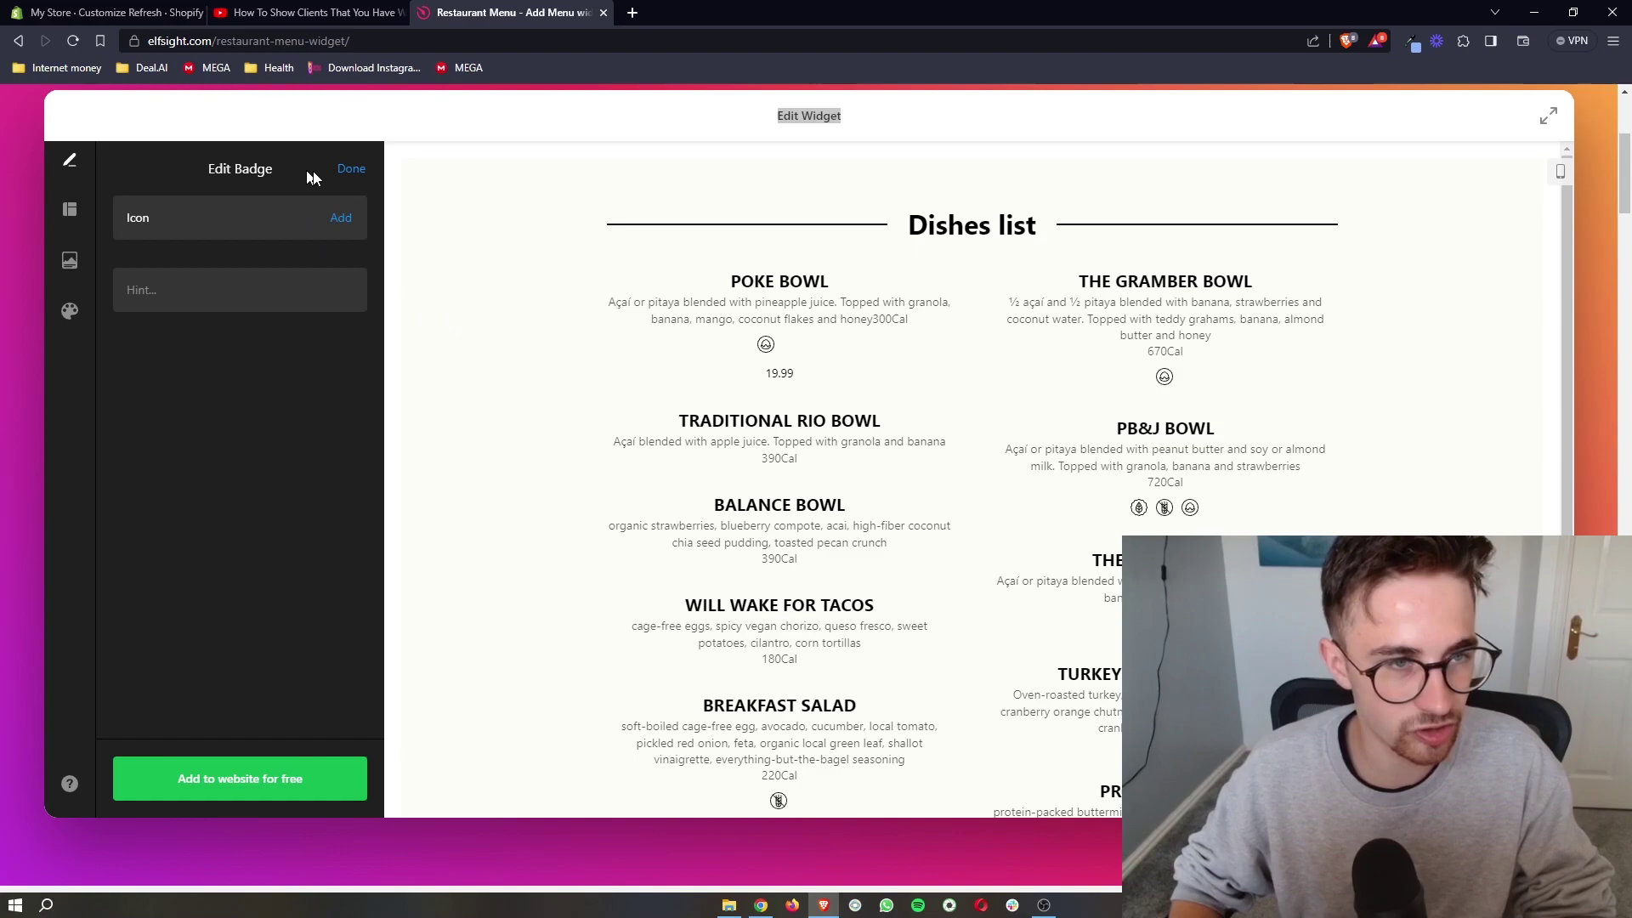
left_click(351, 169)
scroll(218, 551, "down", 3)
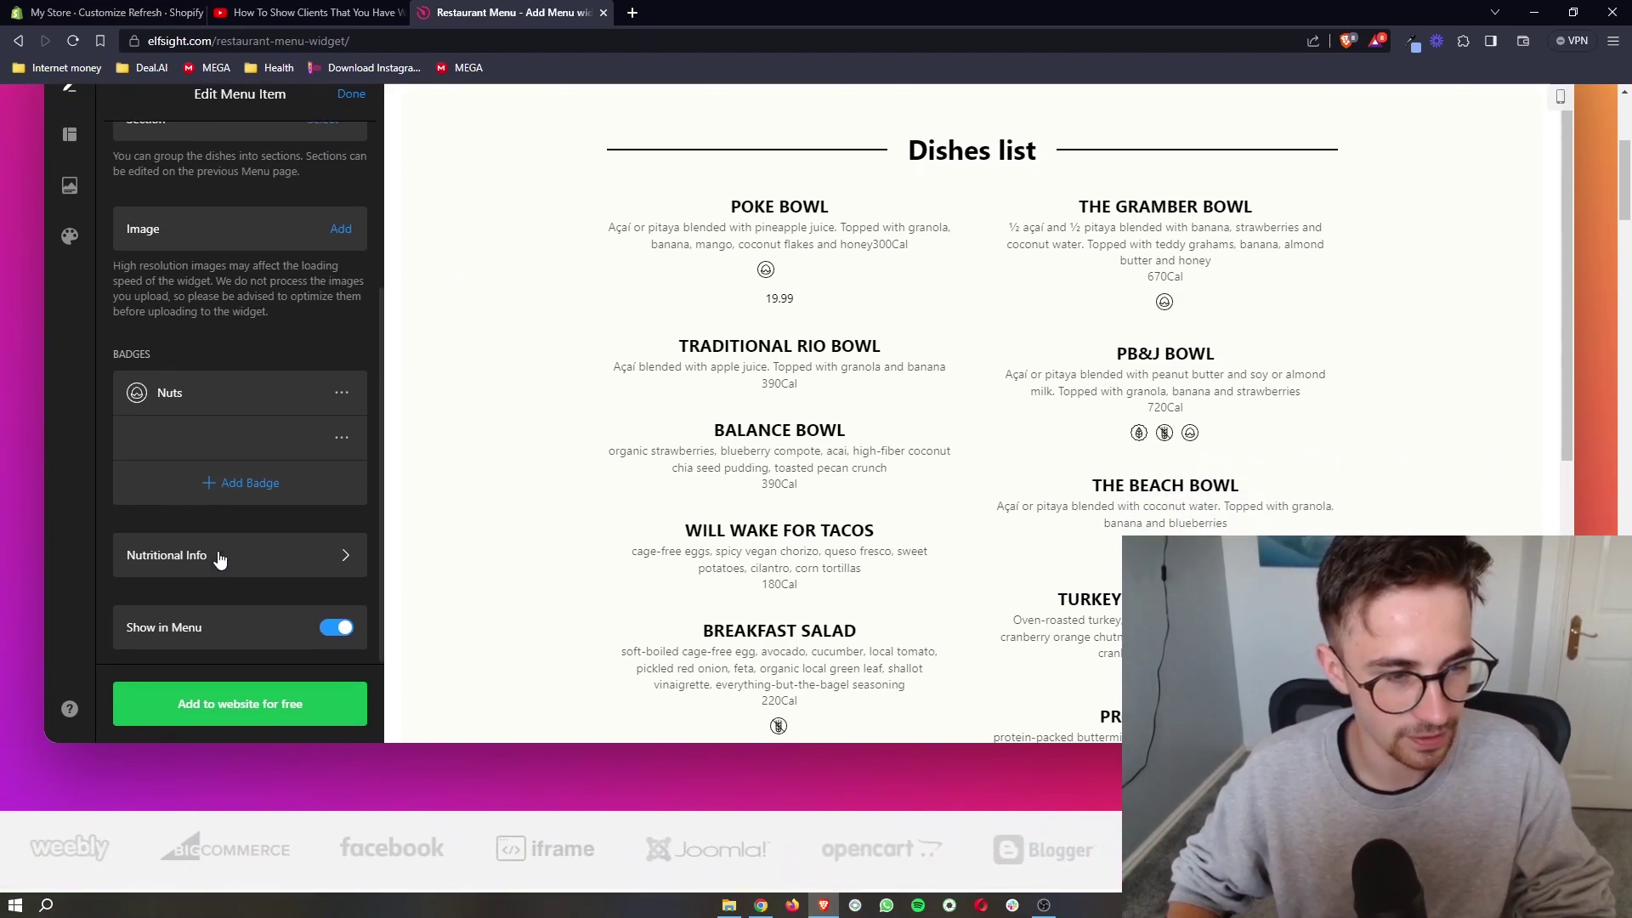
left_click(218, 552)
scroll(302, 295, "up", 2)
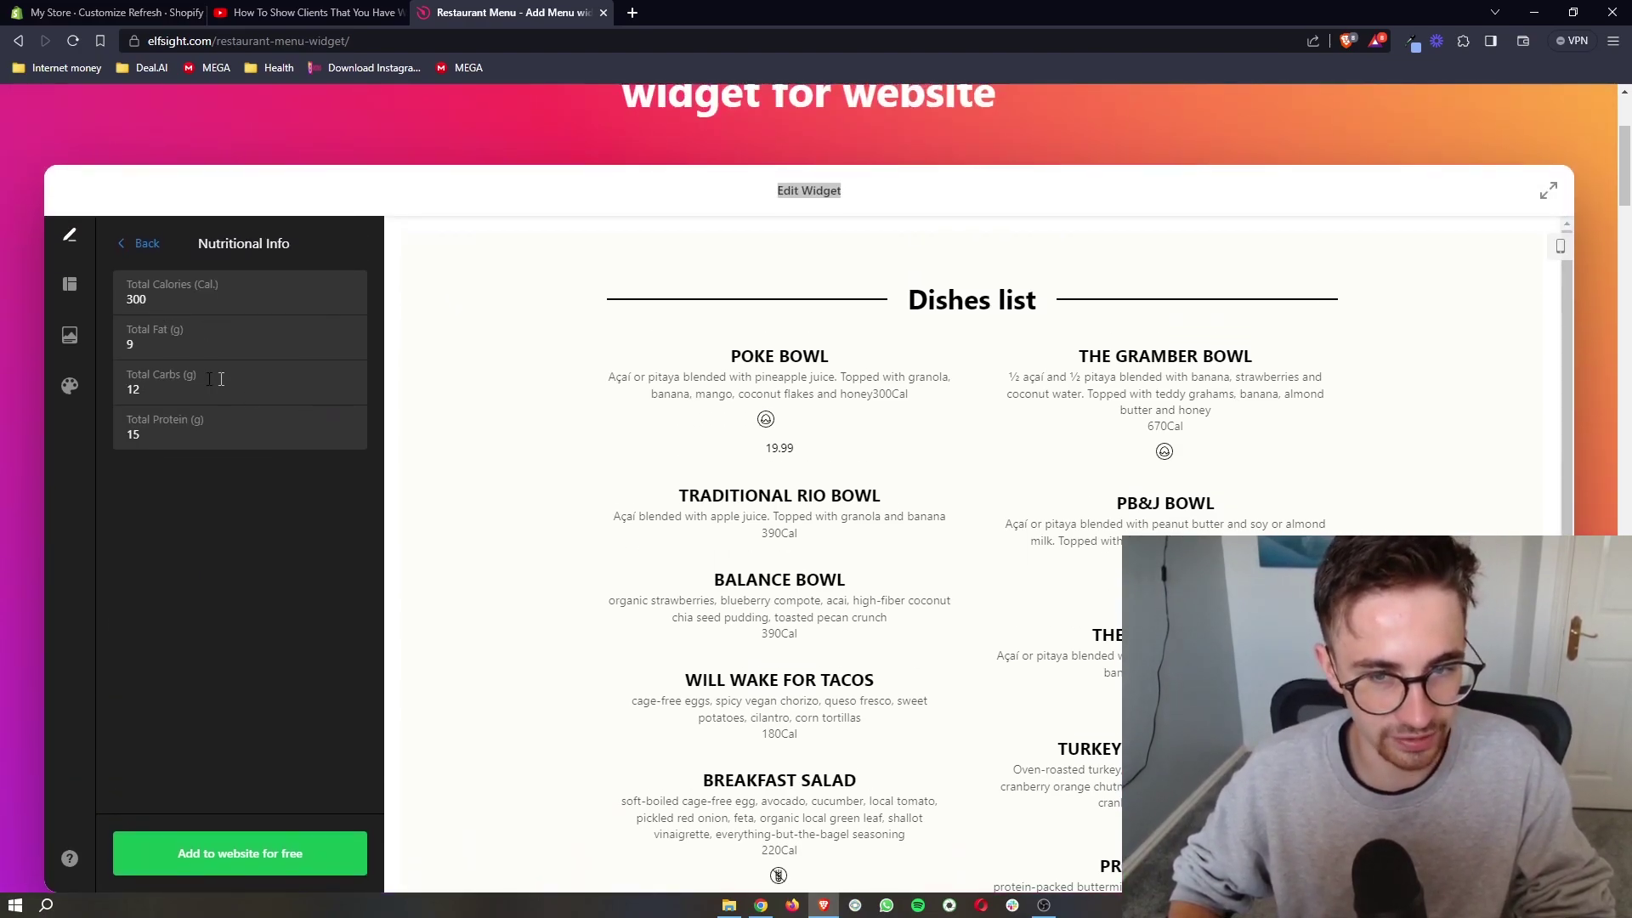
left_click(146, 243)
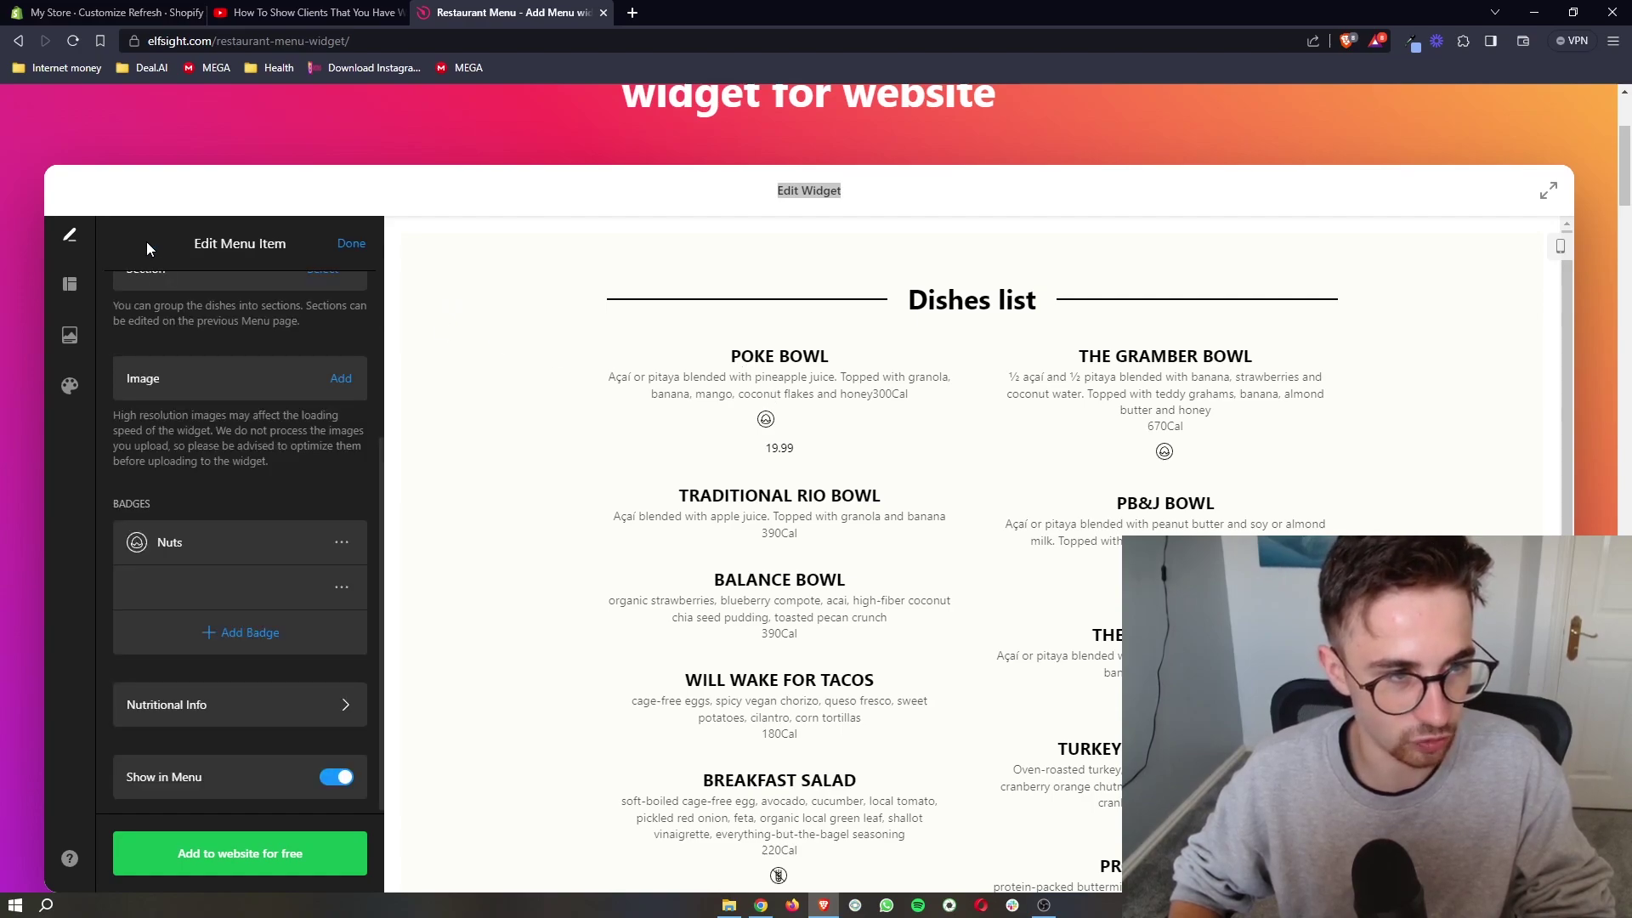
left_click(351, 244)
scroll(278, 372, "down", 8)
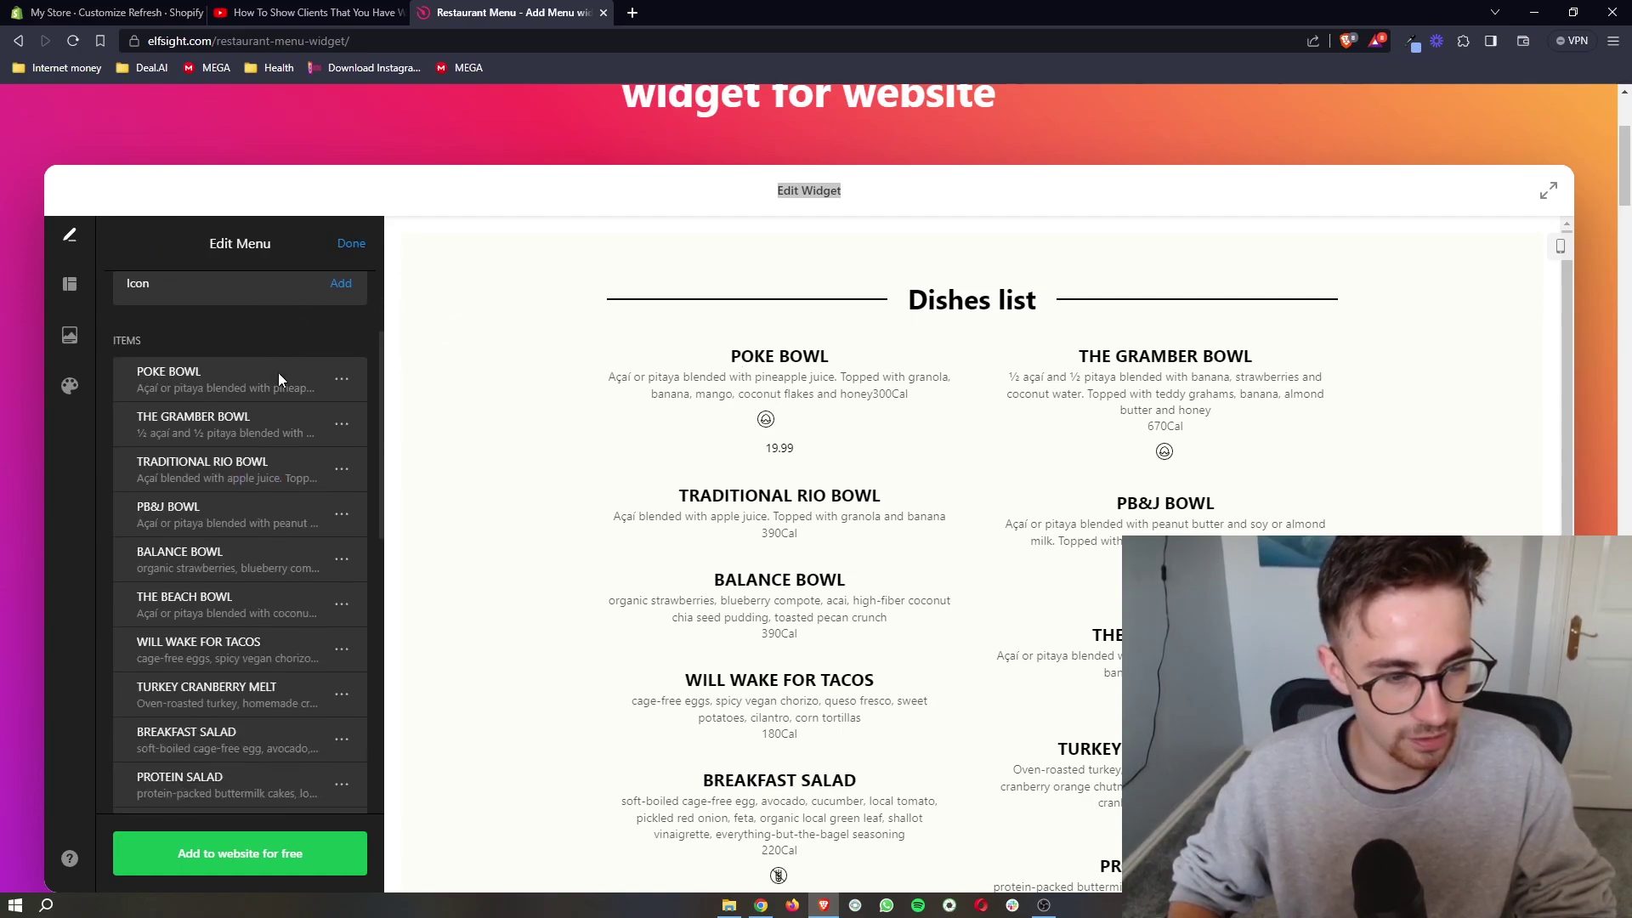
scroll(278, 372, "down", 5)
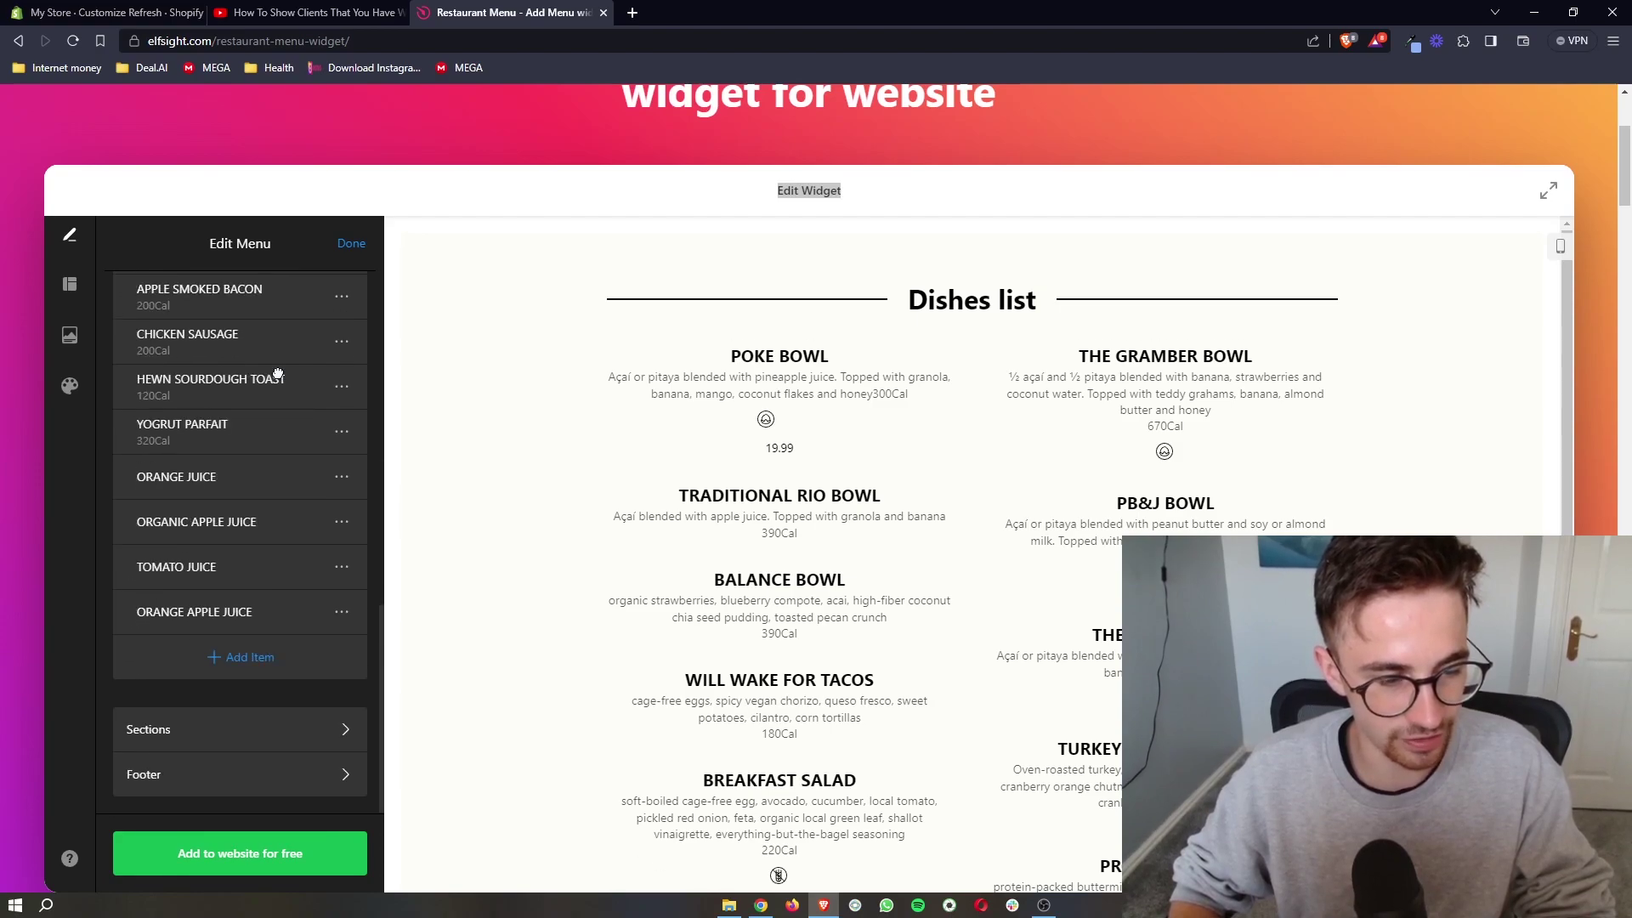
scroll(524, 465, "up", 3)
scroll(212, 473, "up", 10)
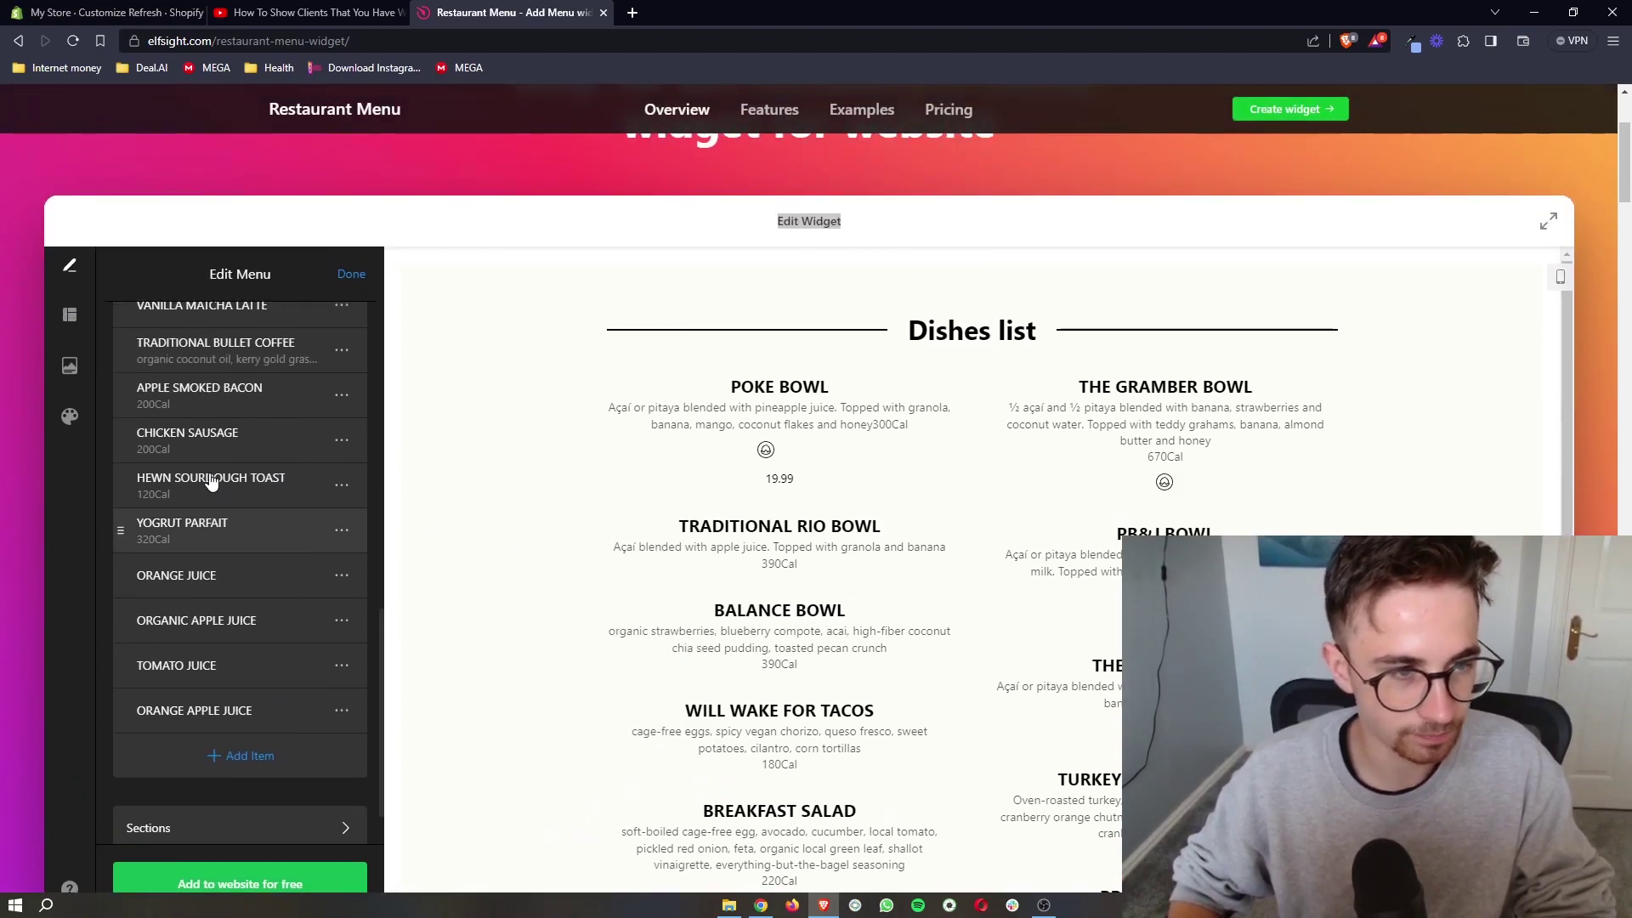
left_click(348, 274)
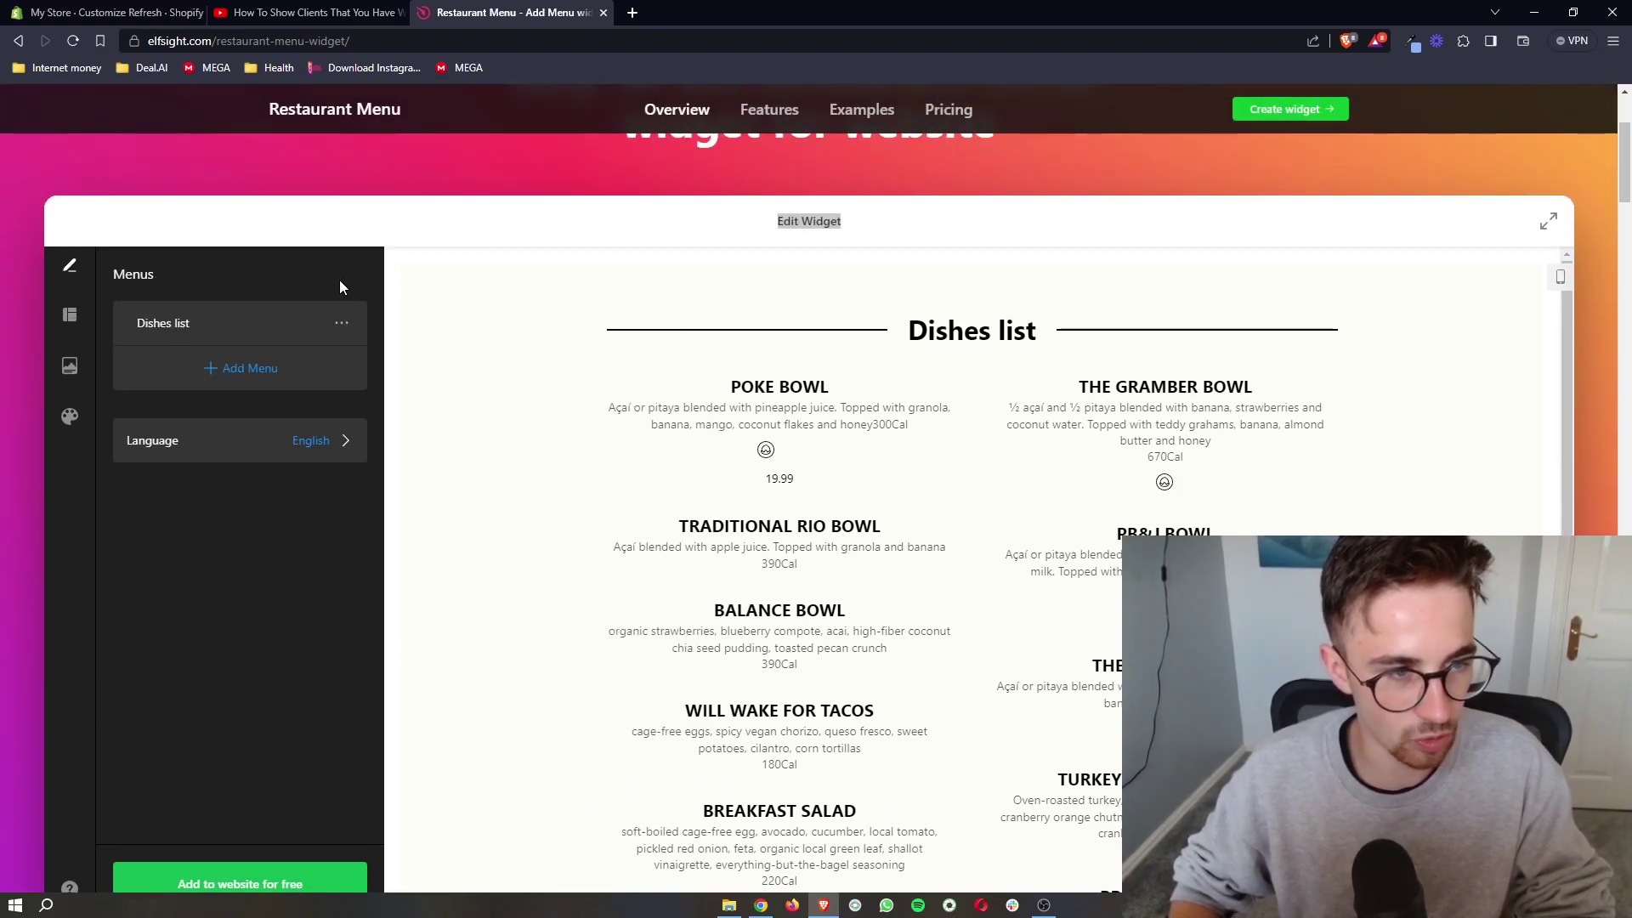
left_click(231, 367)
scroll(629, 506, "down", 10)
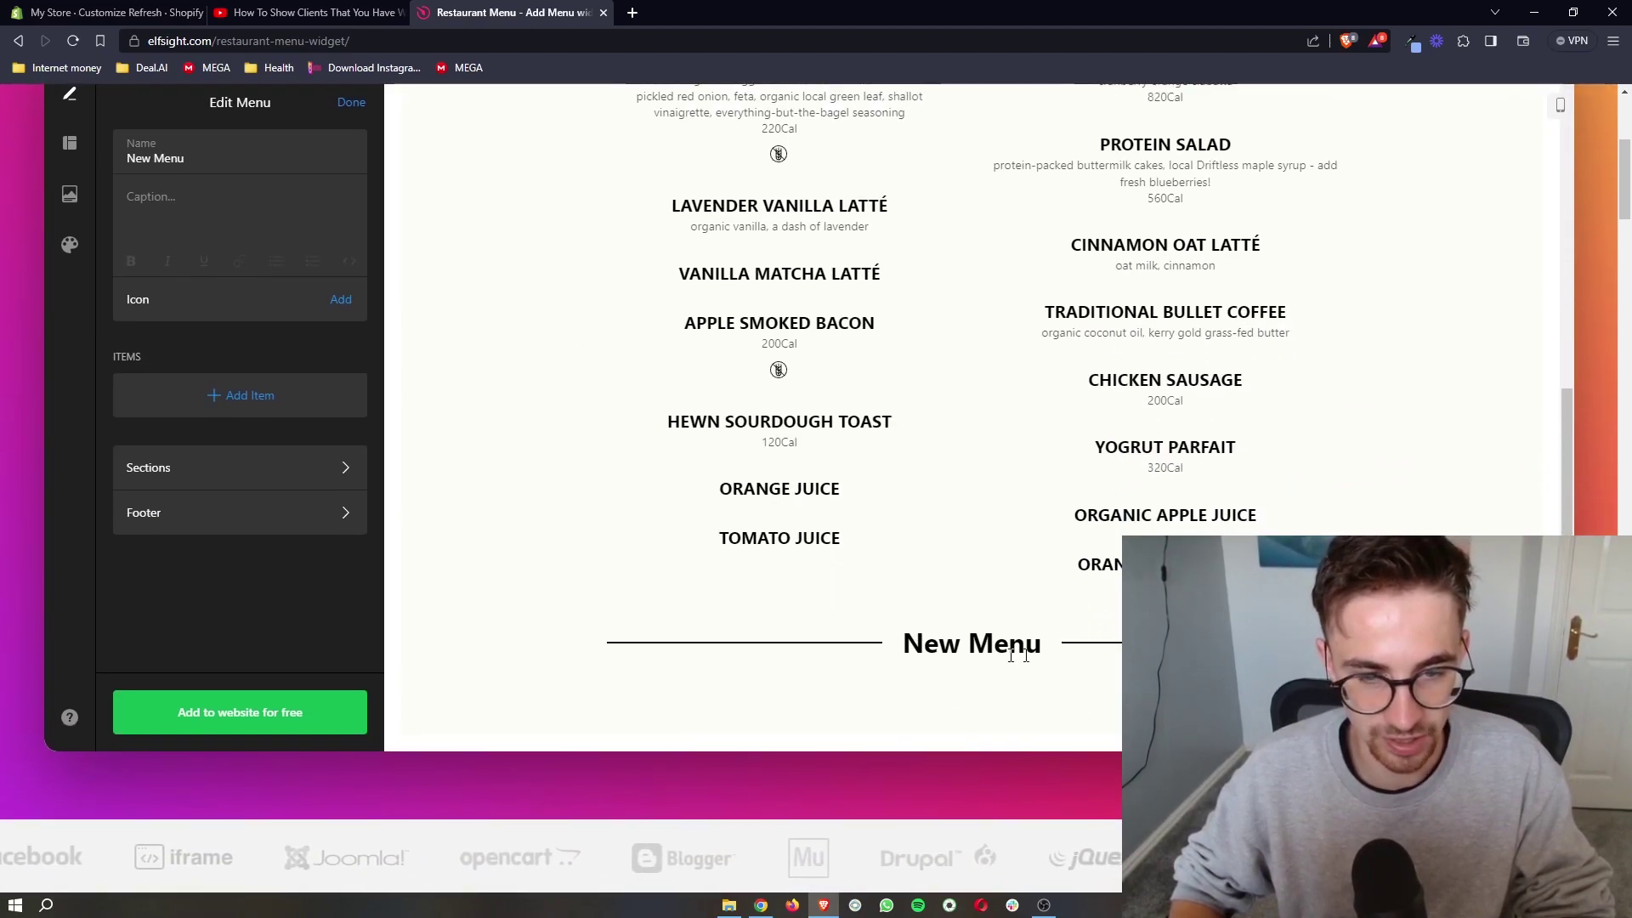
left_click_drag(187, 158, 117, 152)
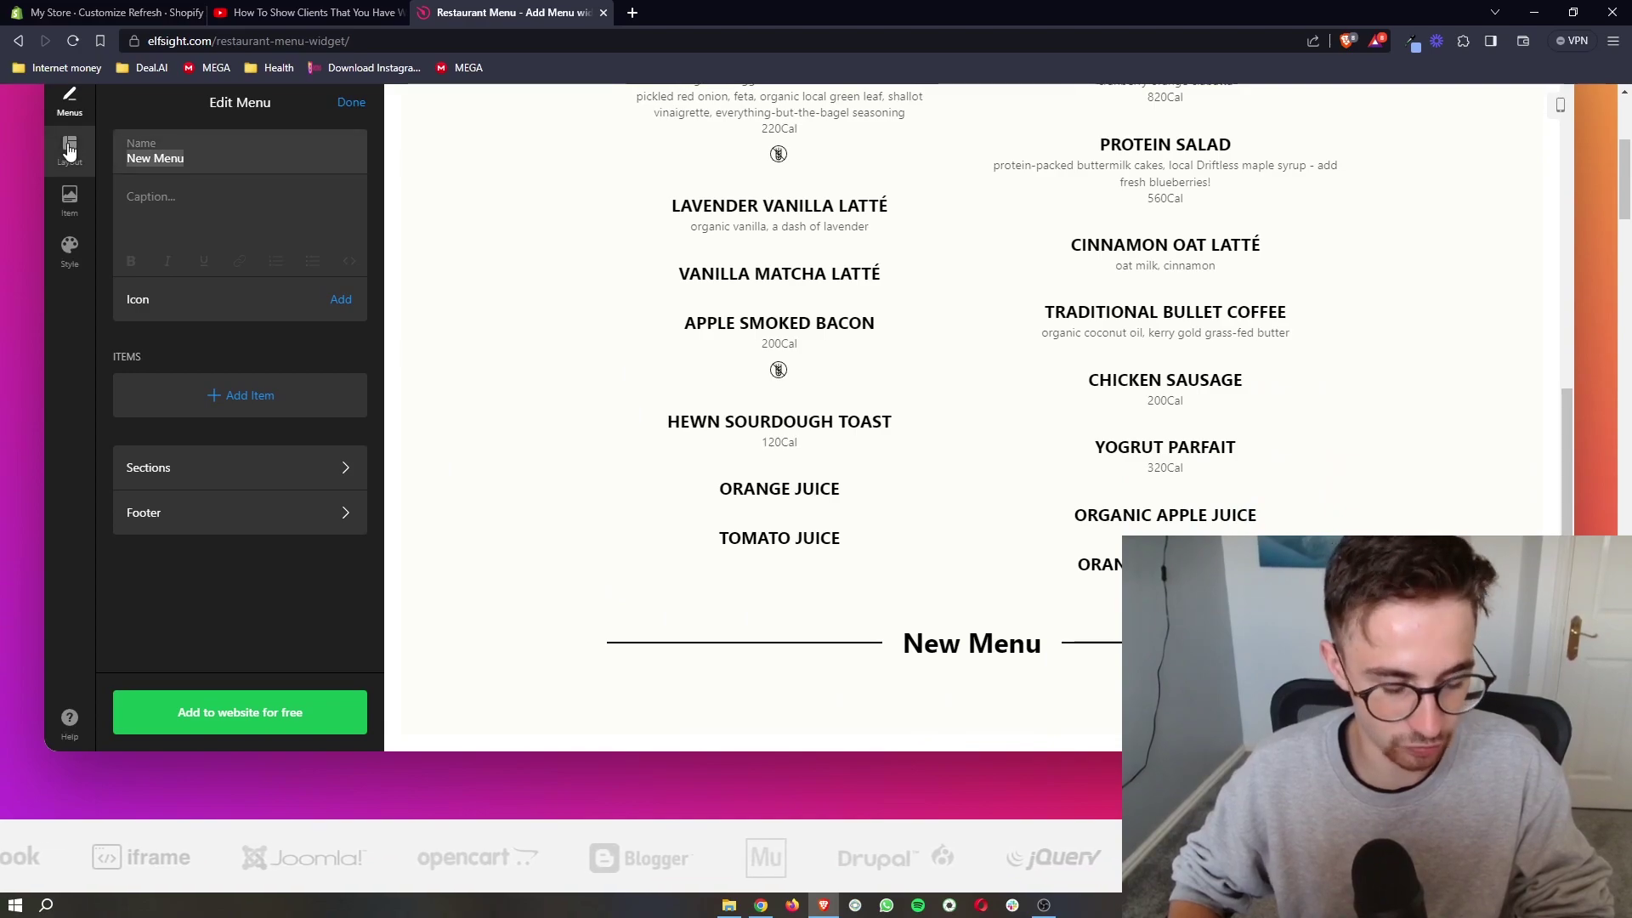
type("D")
key("Caps_Lock")
type("e")
key("BackSpace")
type("ESSERTS")
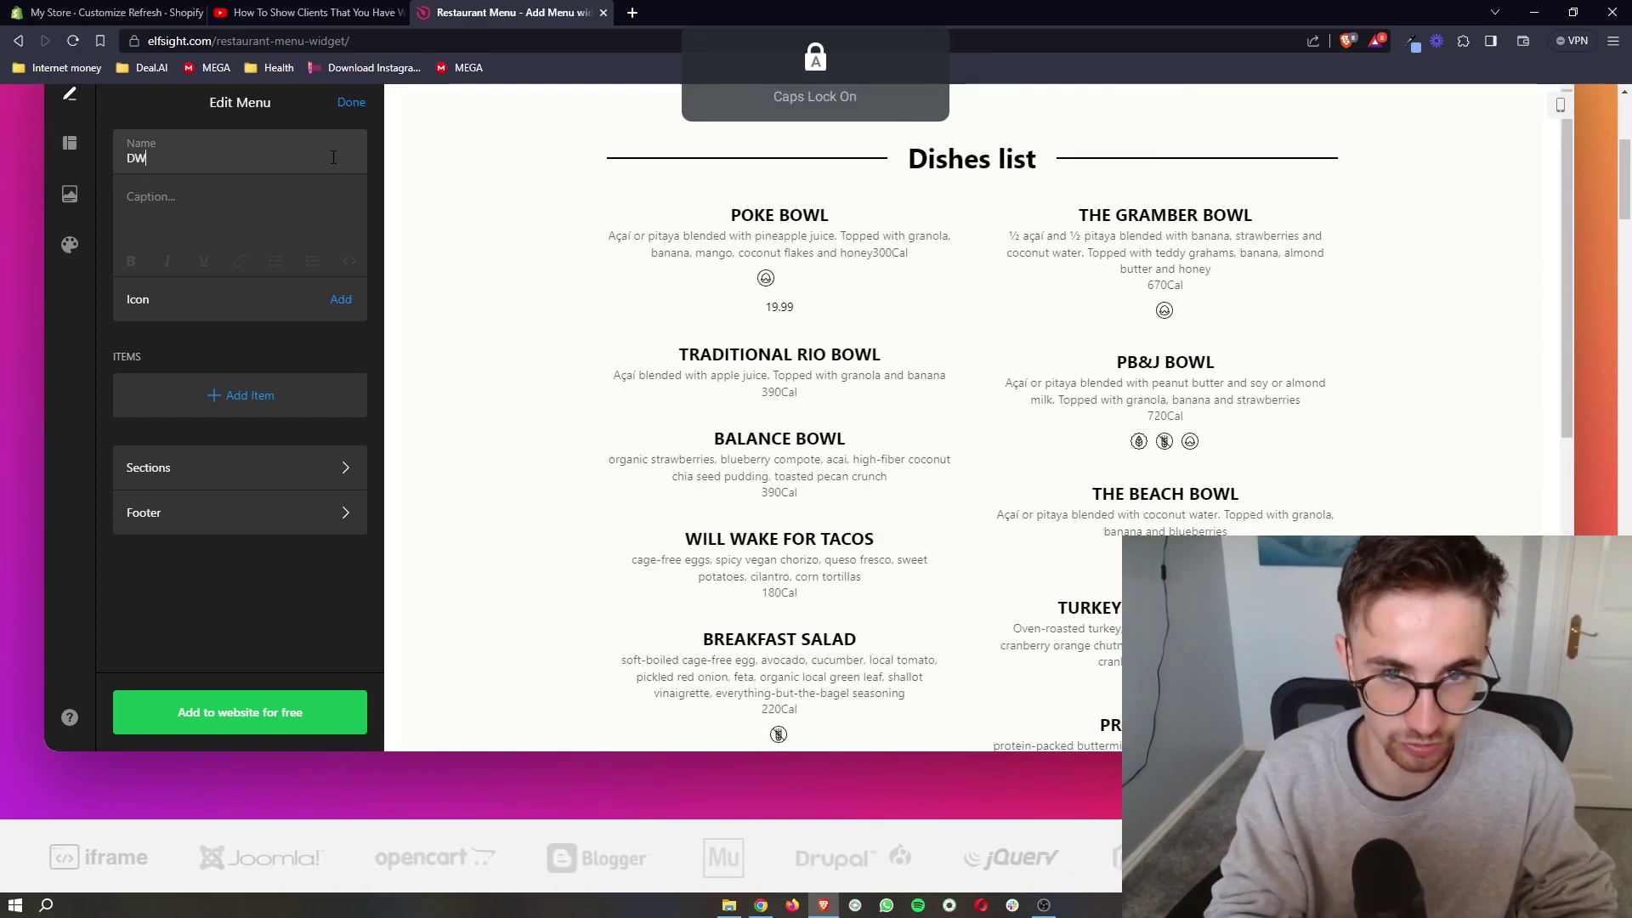
scroll(861, 514, "down", 7)
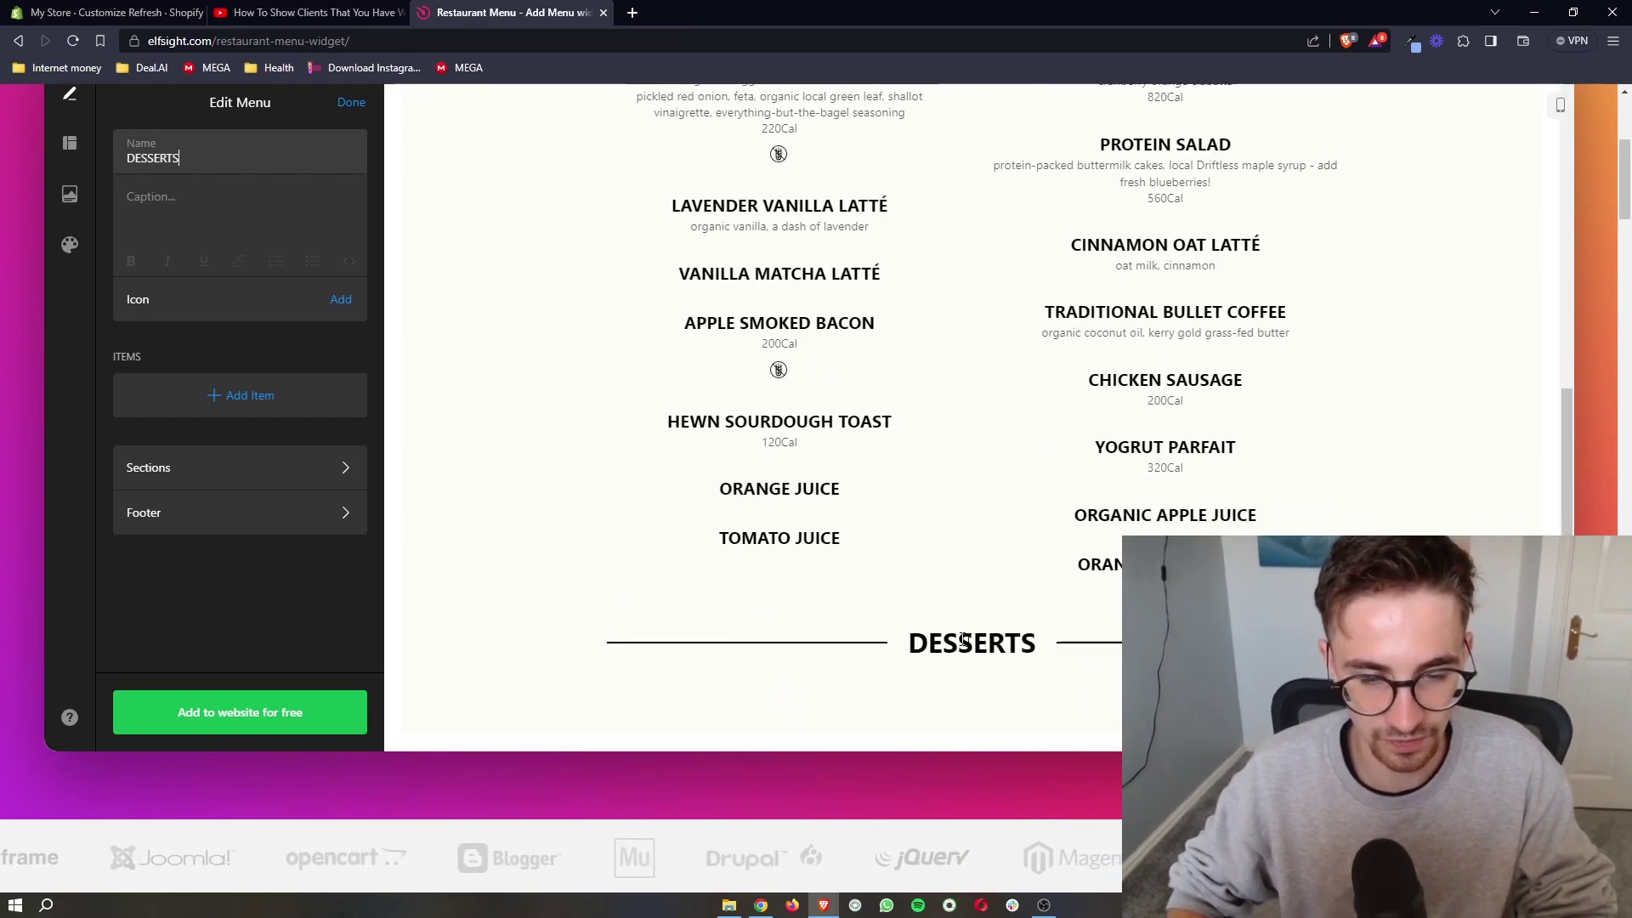
left_click(230, 213)
scroll(229, 212, "up", 2)
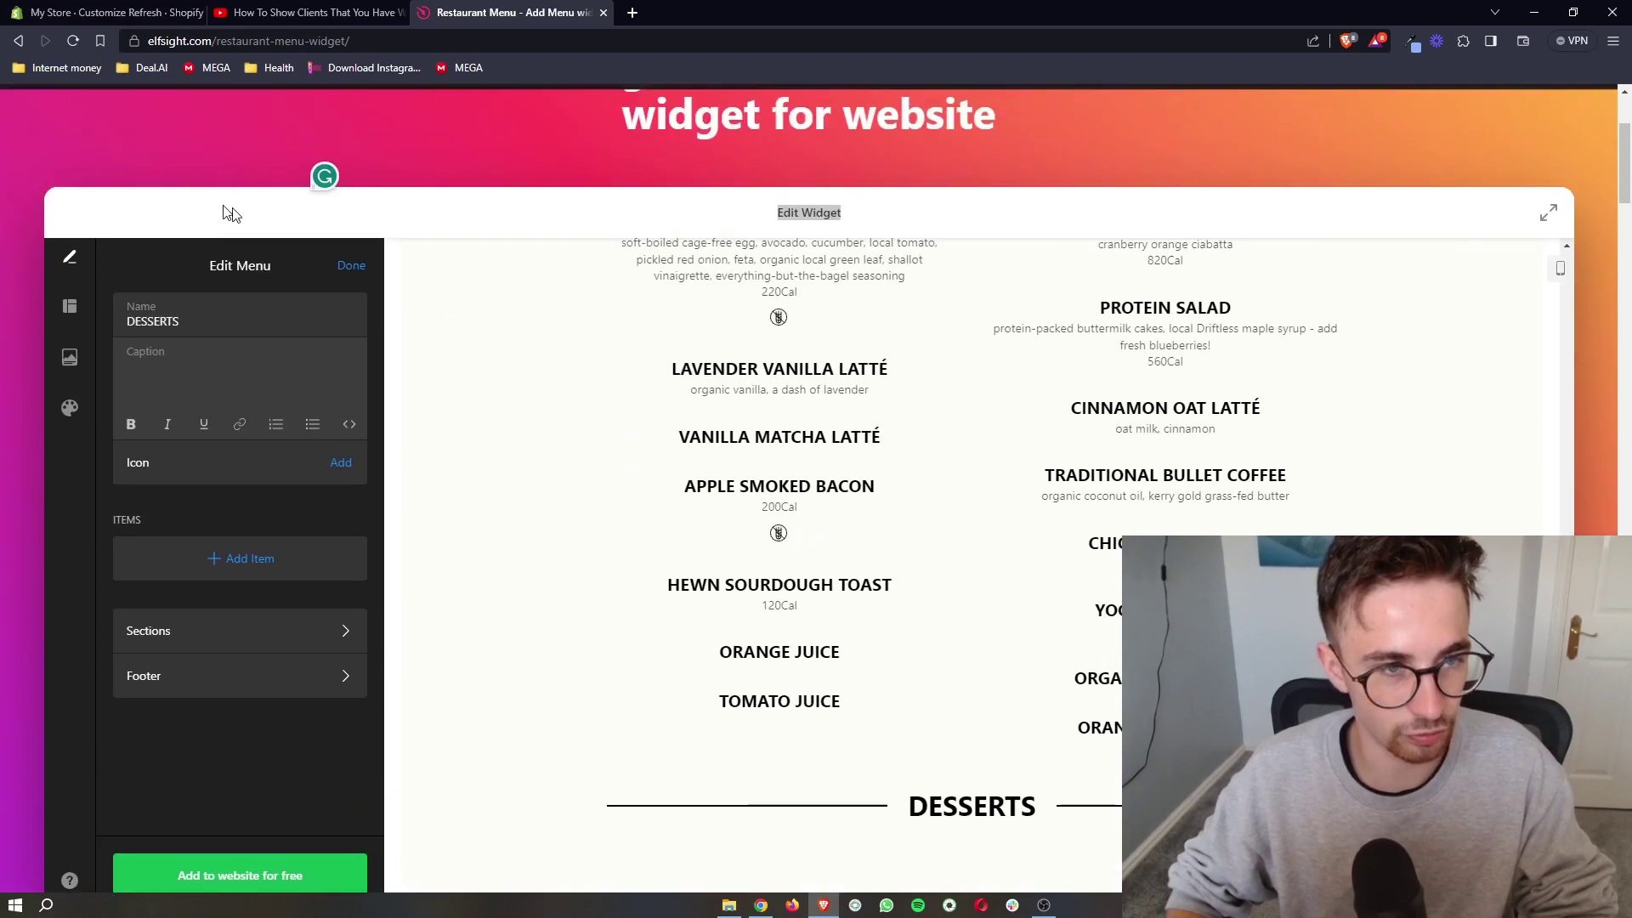
left_click(351, 266)
left_click(228, 361)
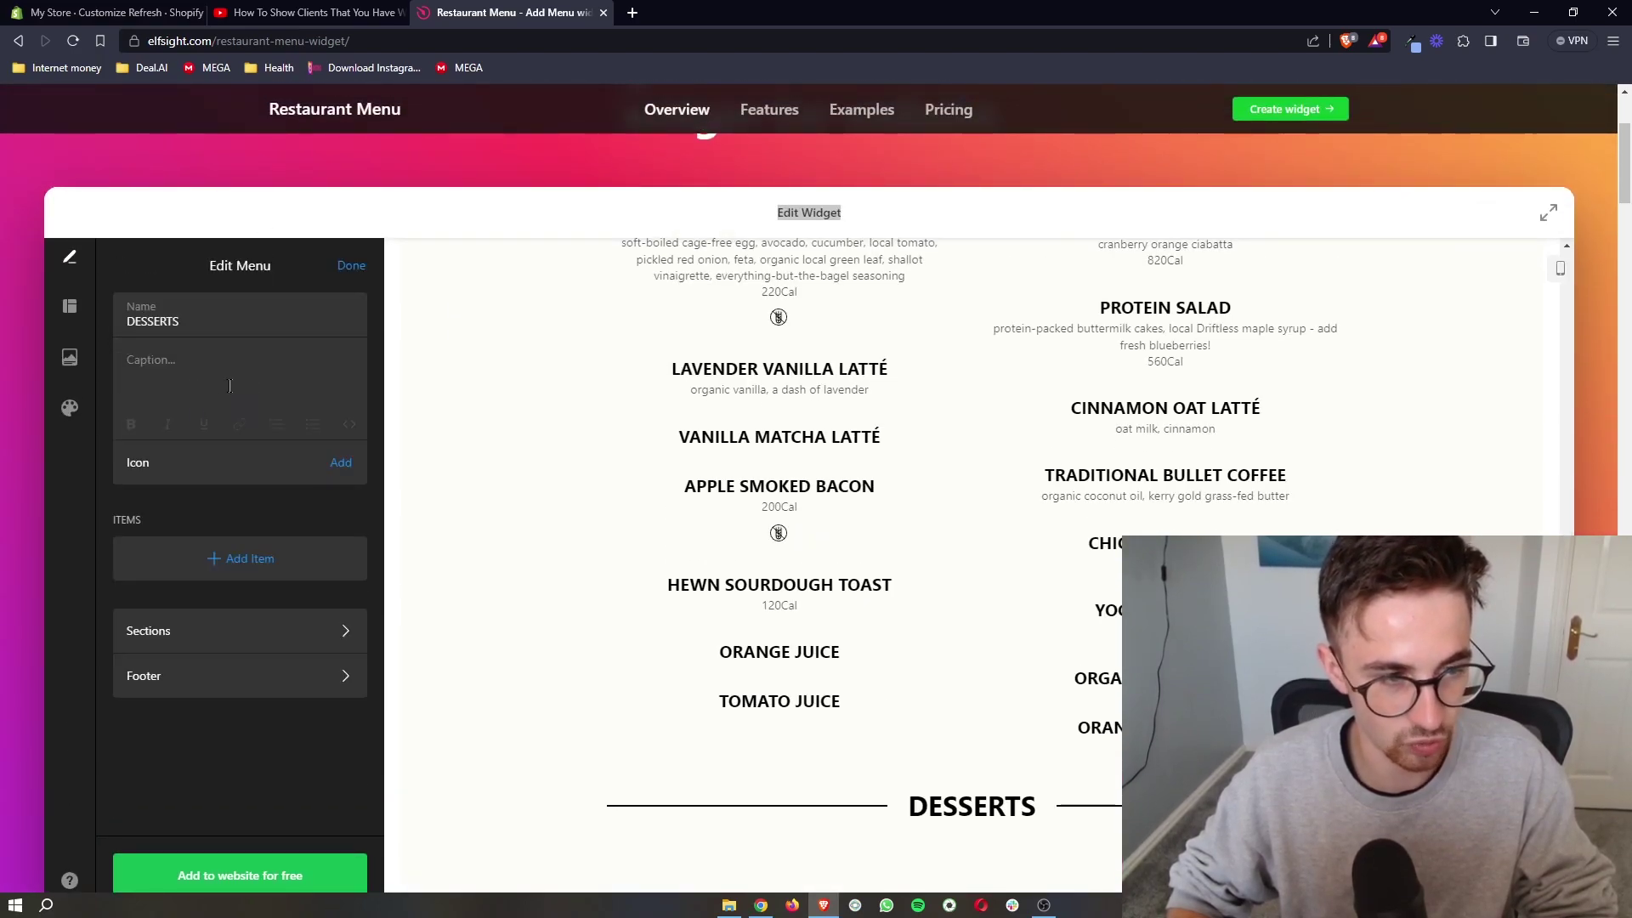
left_click(363, 262)
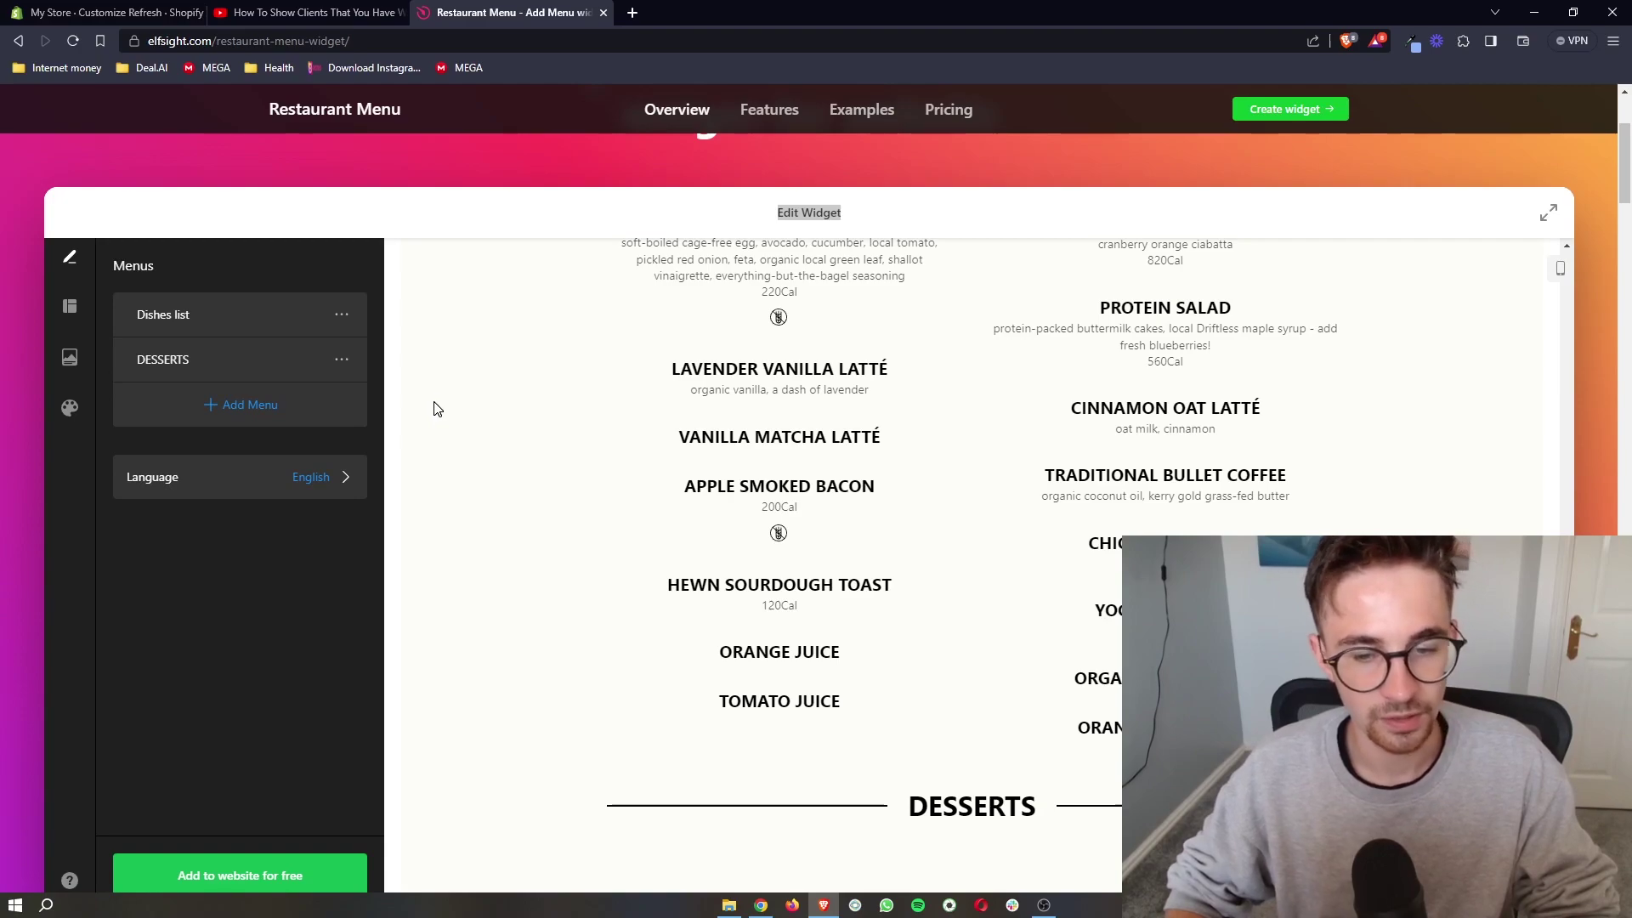
scroll(755, 498, "up", 7)
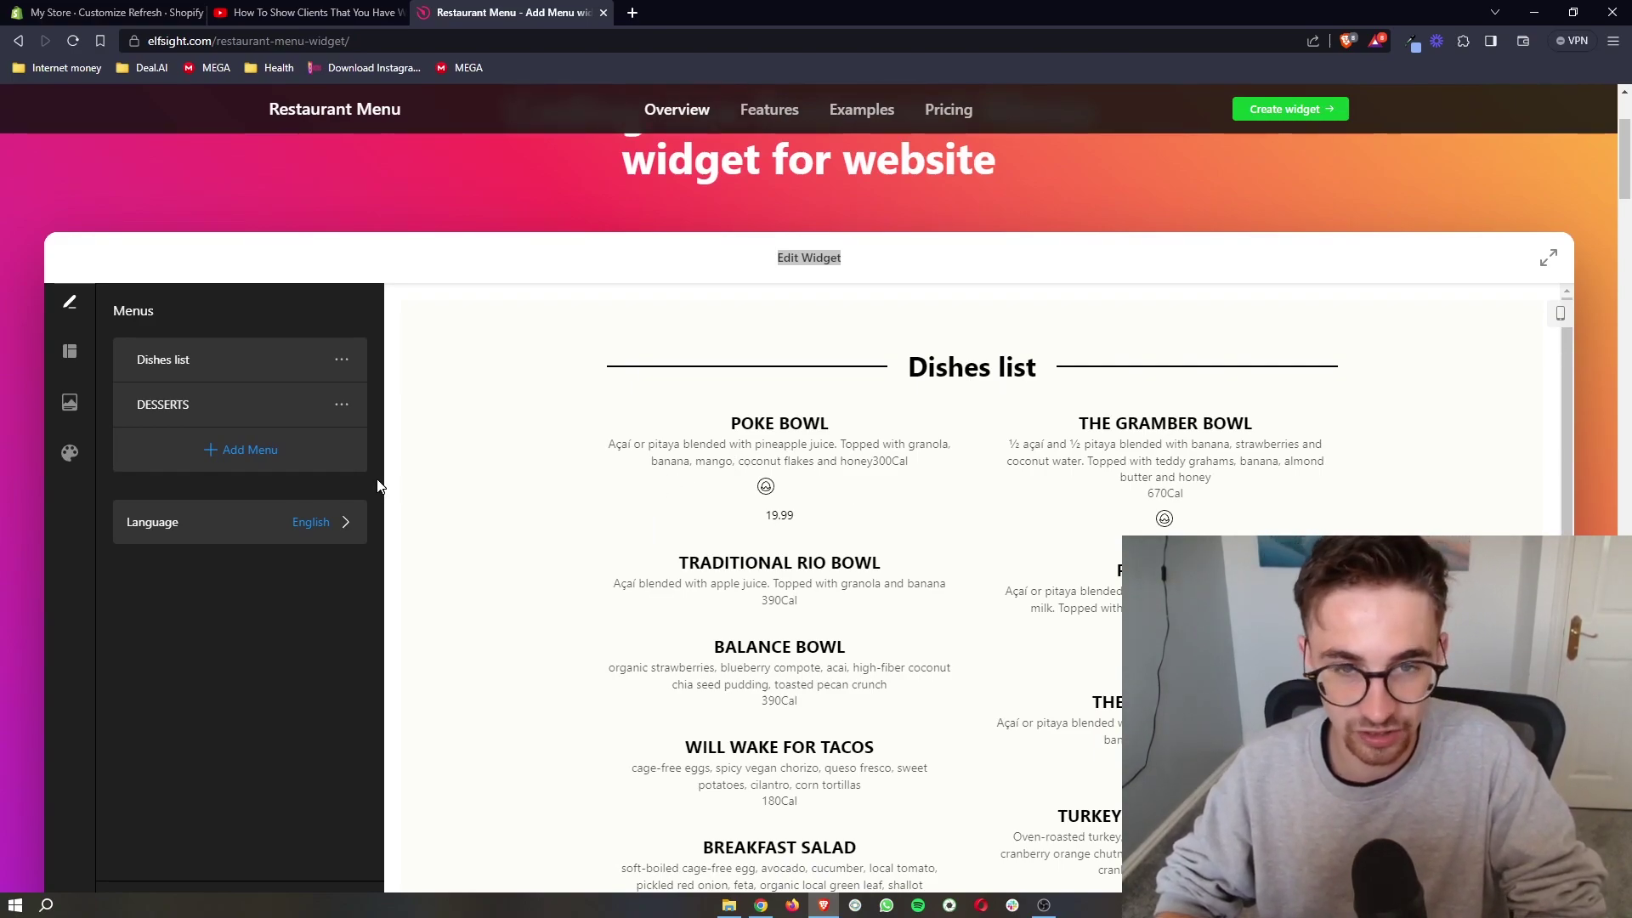
scroll(374, 490, "down", 1)
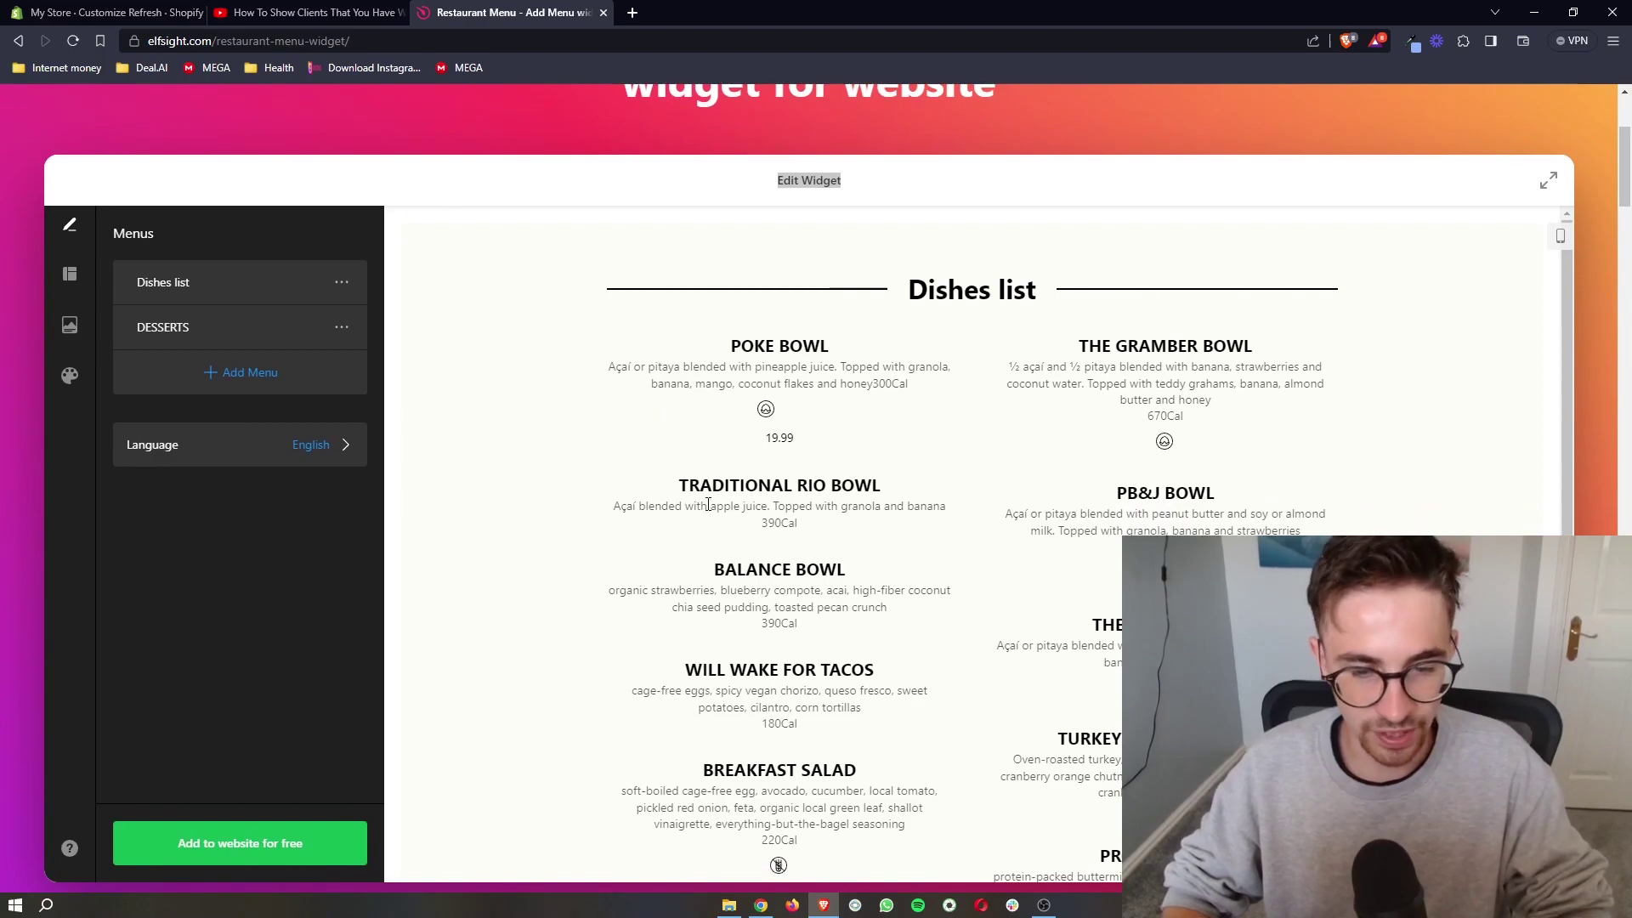
scroll(710, 508, "down", 1)
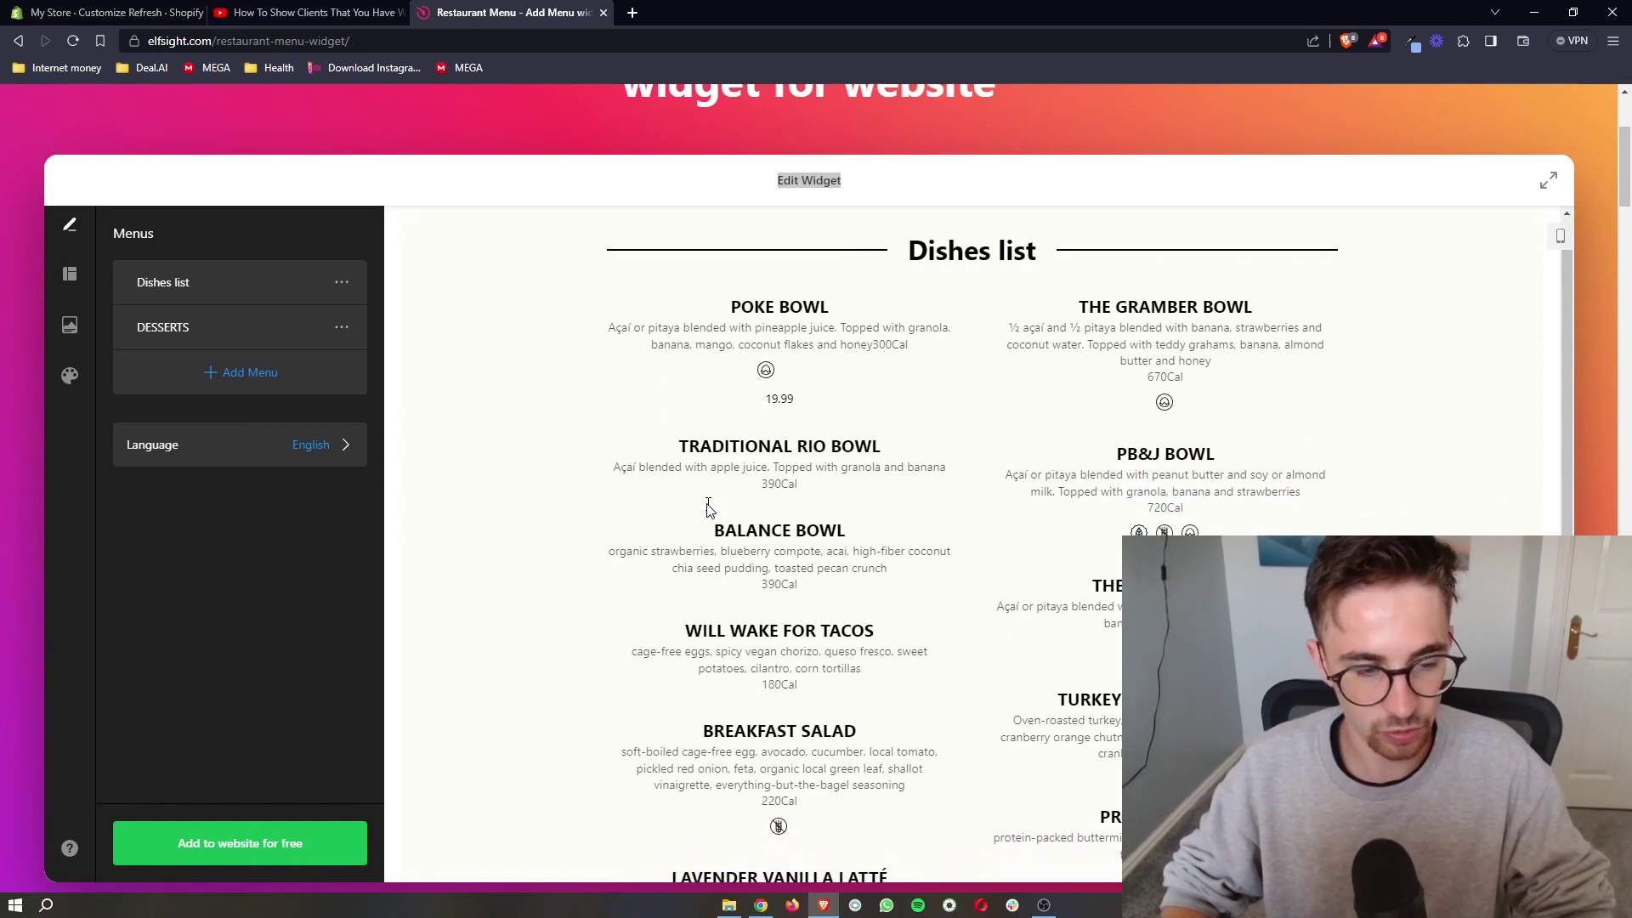
Save the widget via 'Add to website for free' and check the Dishes list and DESSERTS menus in the dashboard preview
left_click(284, 842)
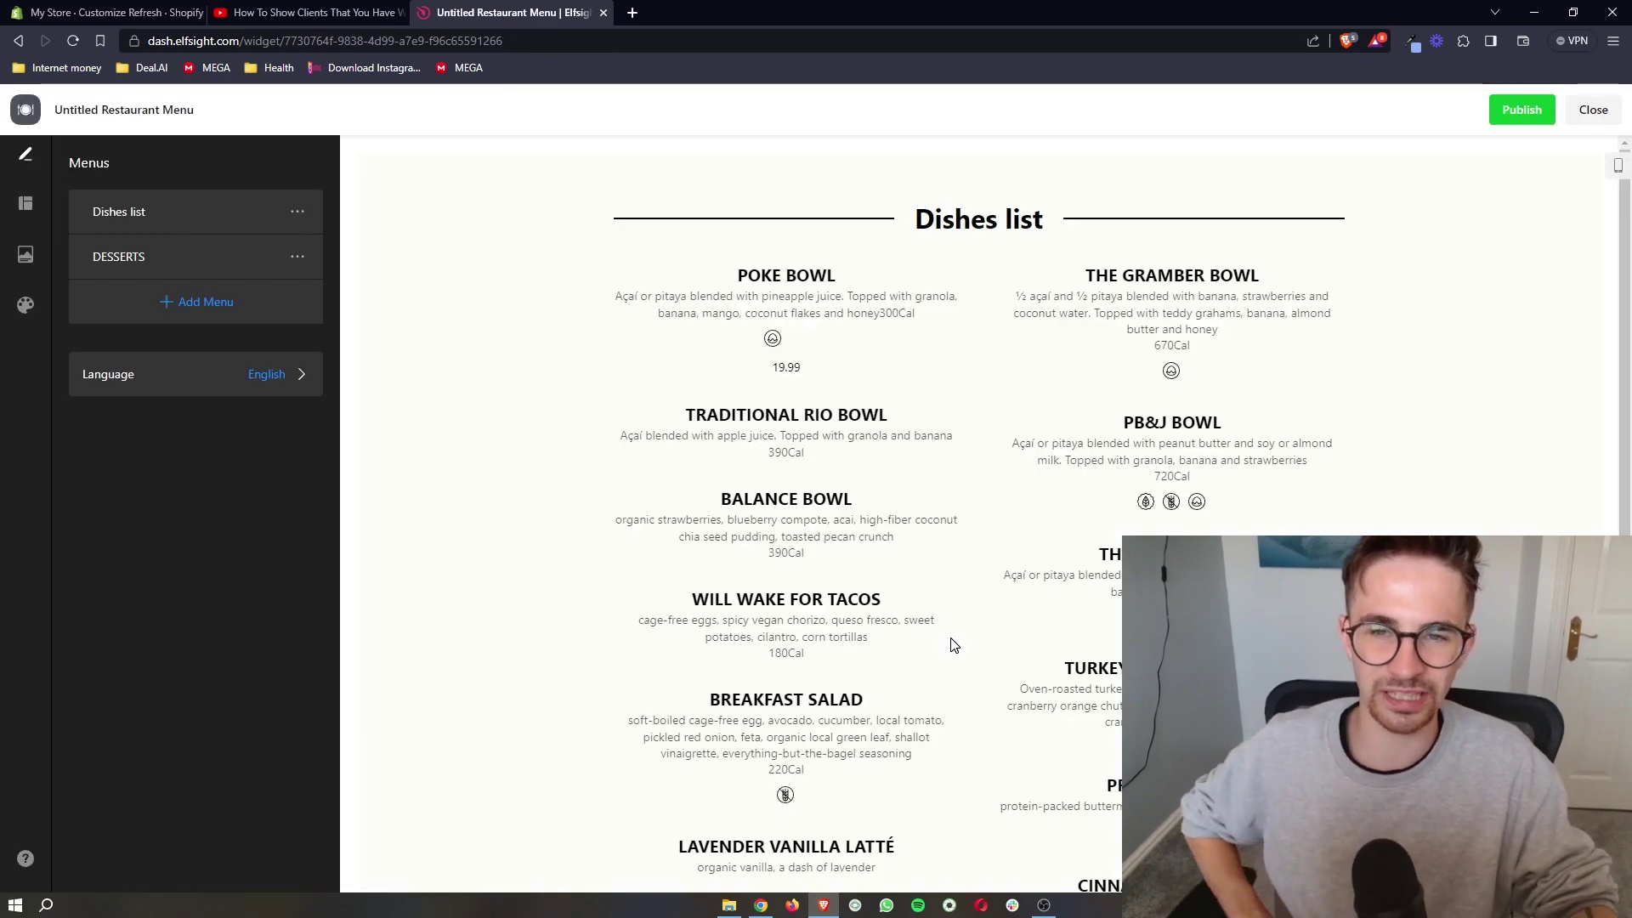
scroll(955, 646, "down", 3)
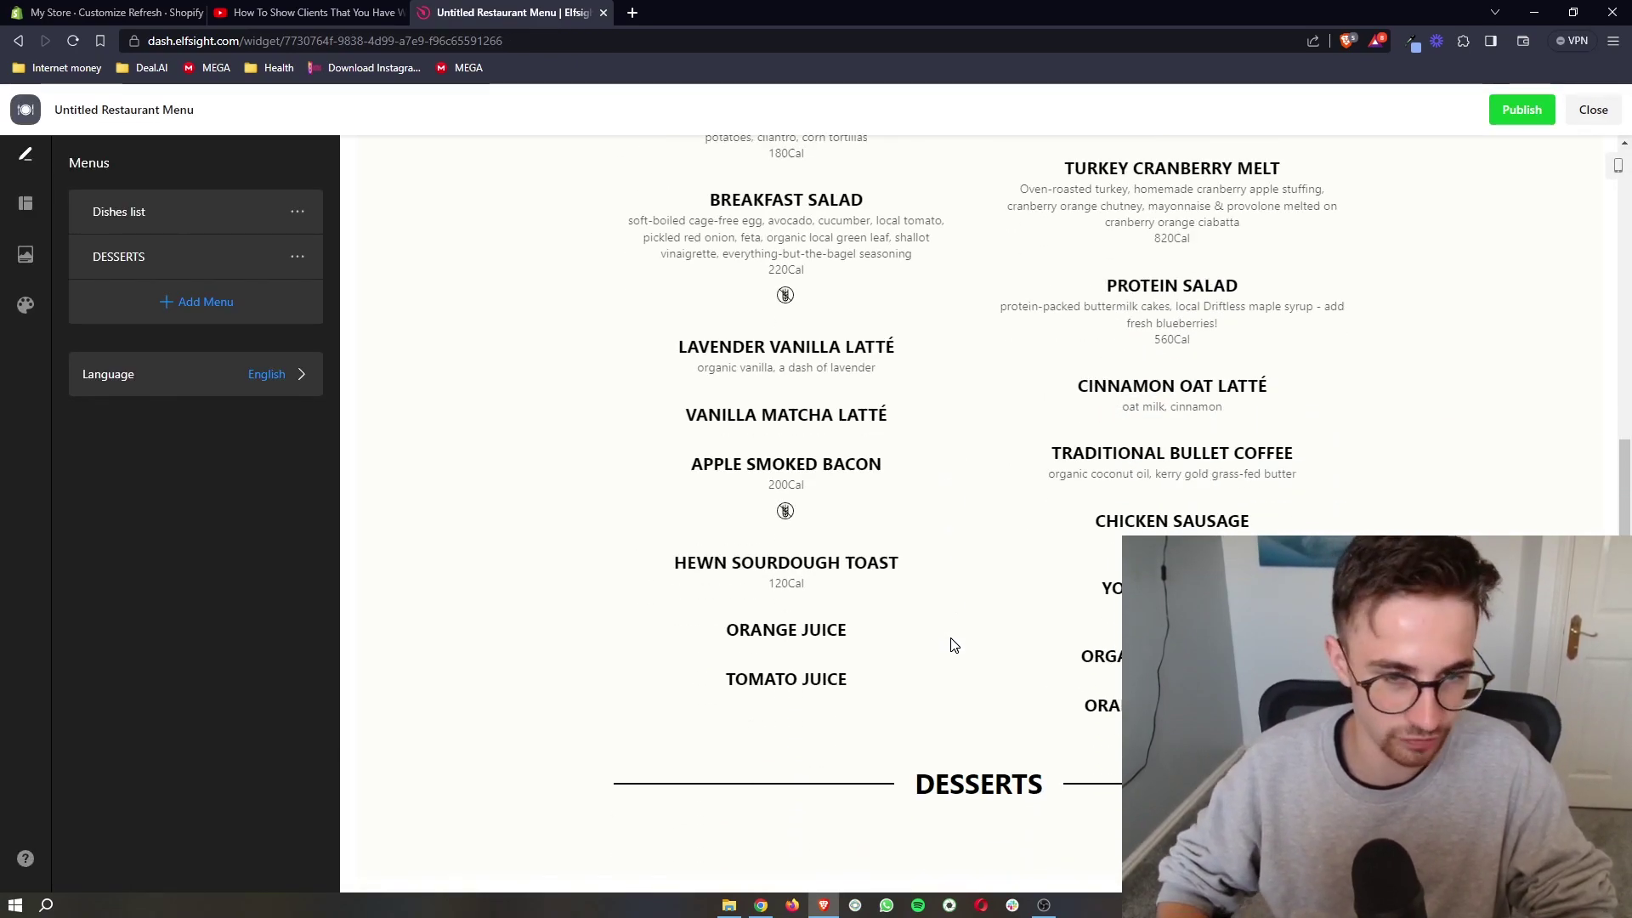
scroll(955, 646, "up", 6)
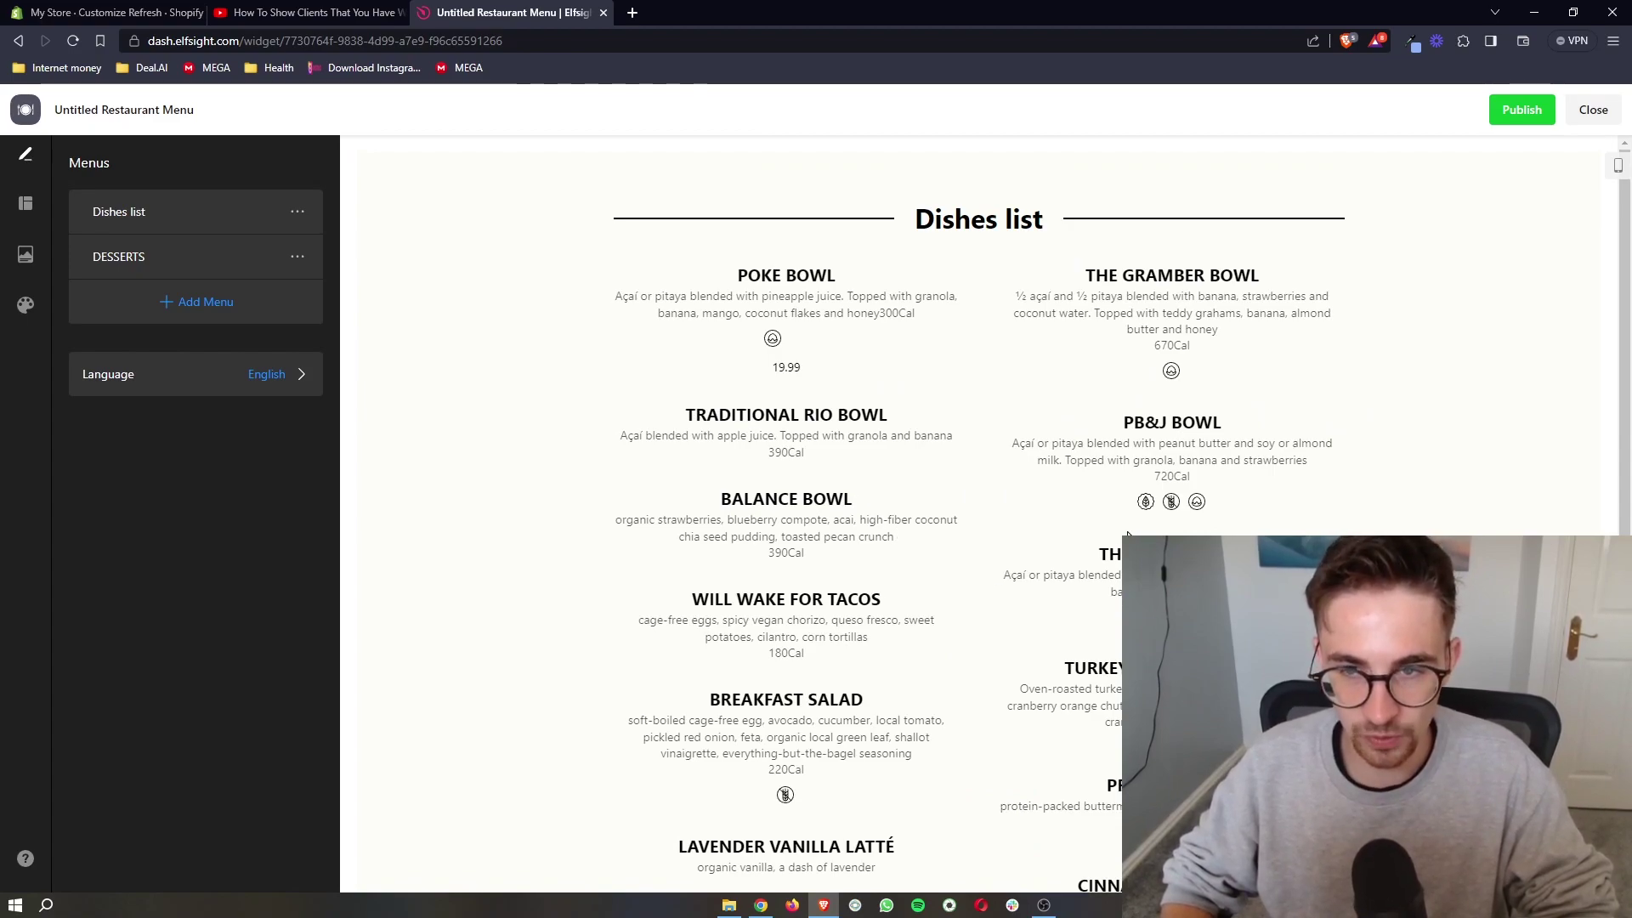
Publish the widget and compare the paid plans, including Premium's 150,000 views
left_click(1523, 118)
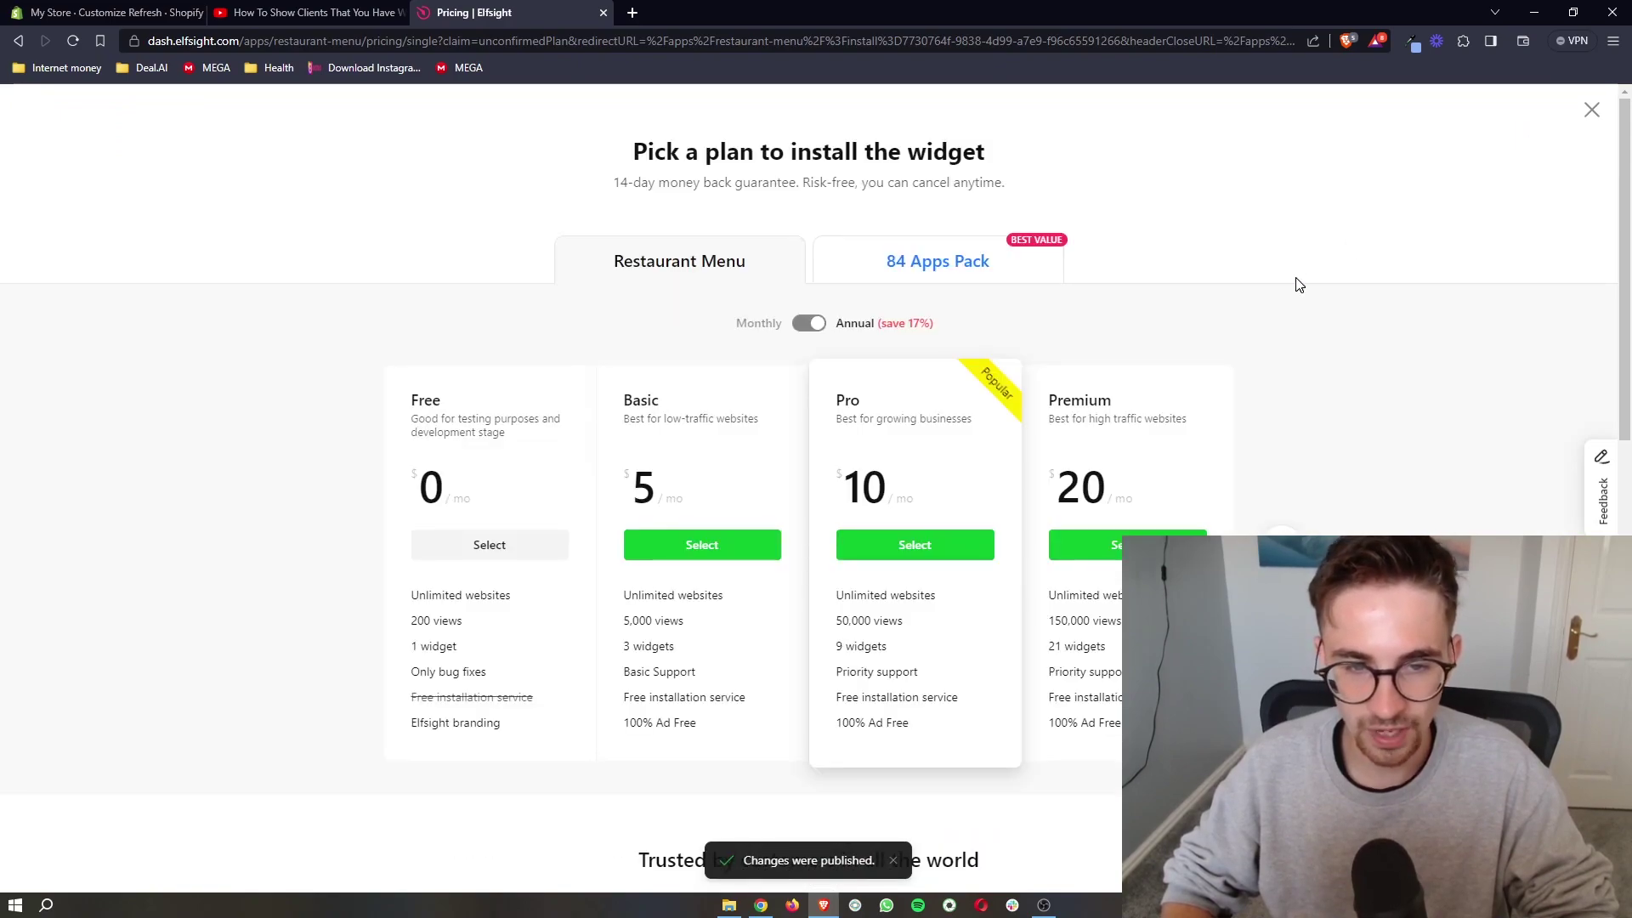
scroll(1299, 285, "down", 1)
left_click_drag(799, 437, 1154, 411)
left_click(1157, 410)
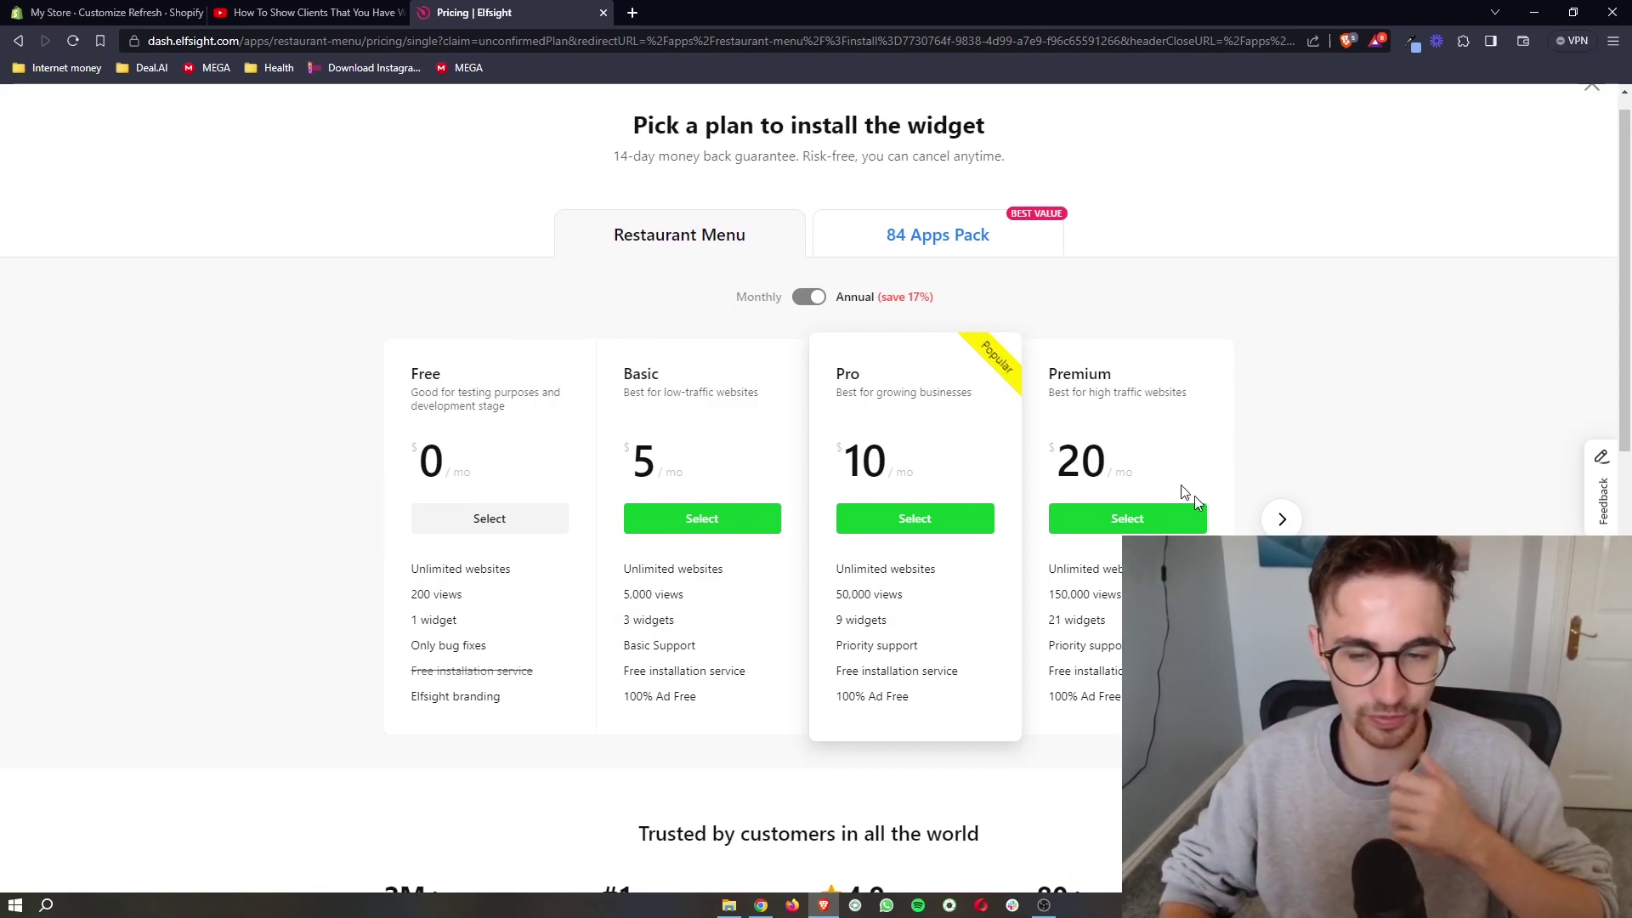
scroll(1180, 574, "up", 3)
left_click_drag(1097, 607, 815, 604)
scroll(951, 607, "down", 3)
left_click(812, 604)
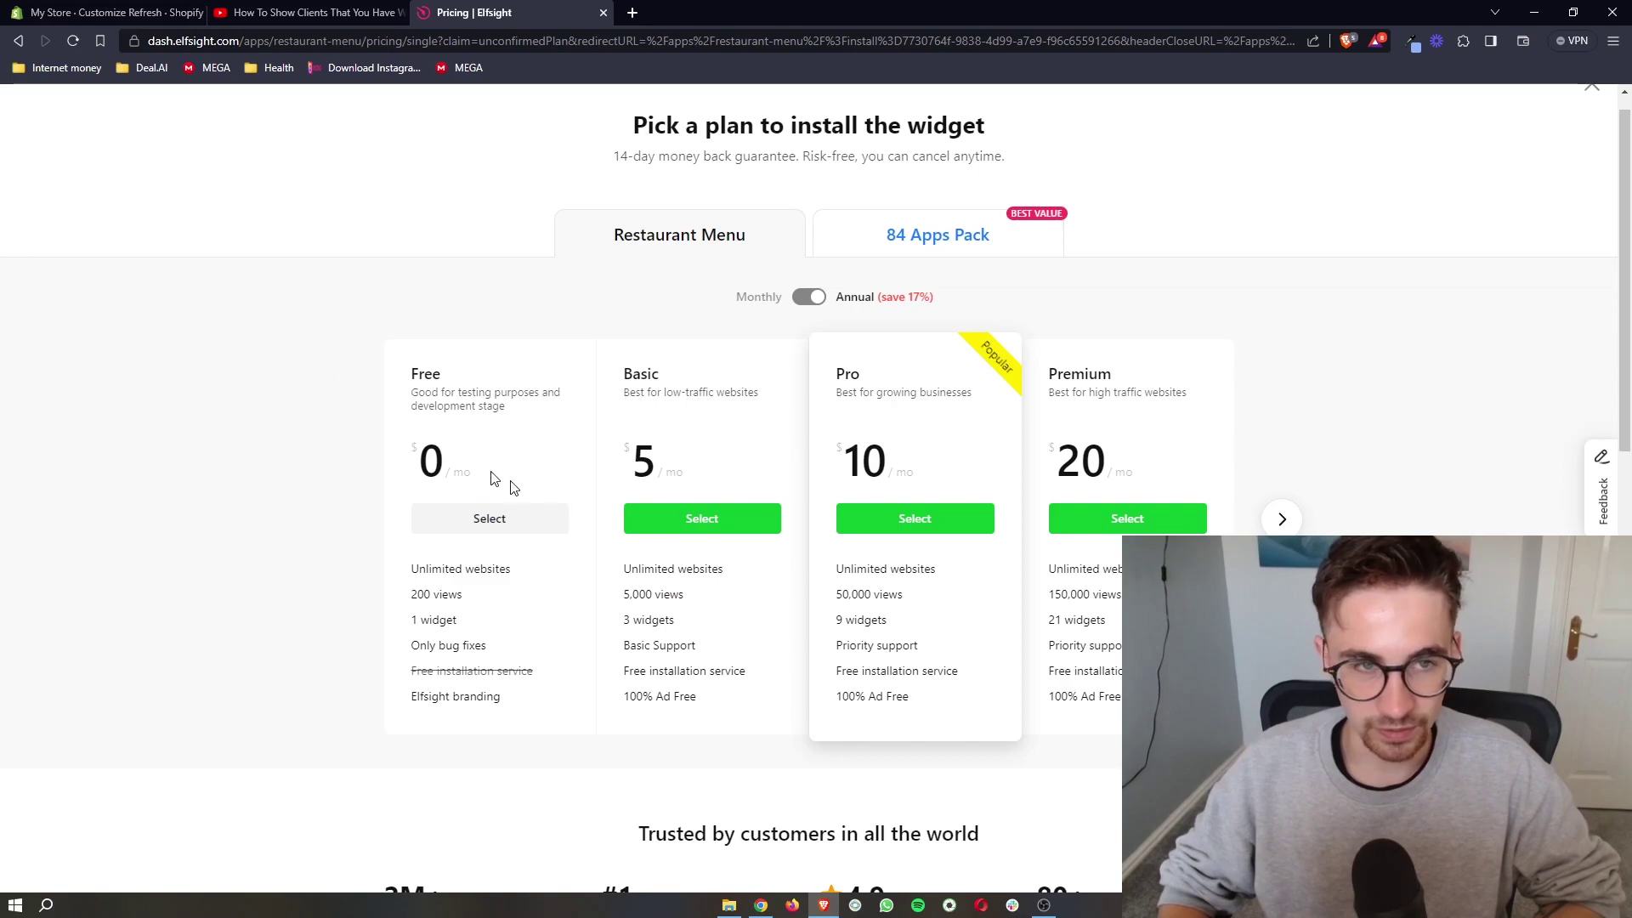
Select the Free plan to get the widget's embed code
left_click(128, 13)
key("ctrl+shift+Tab")
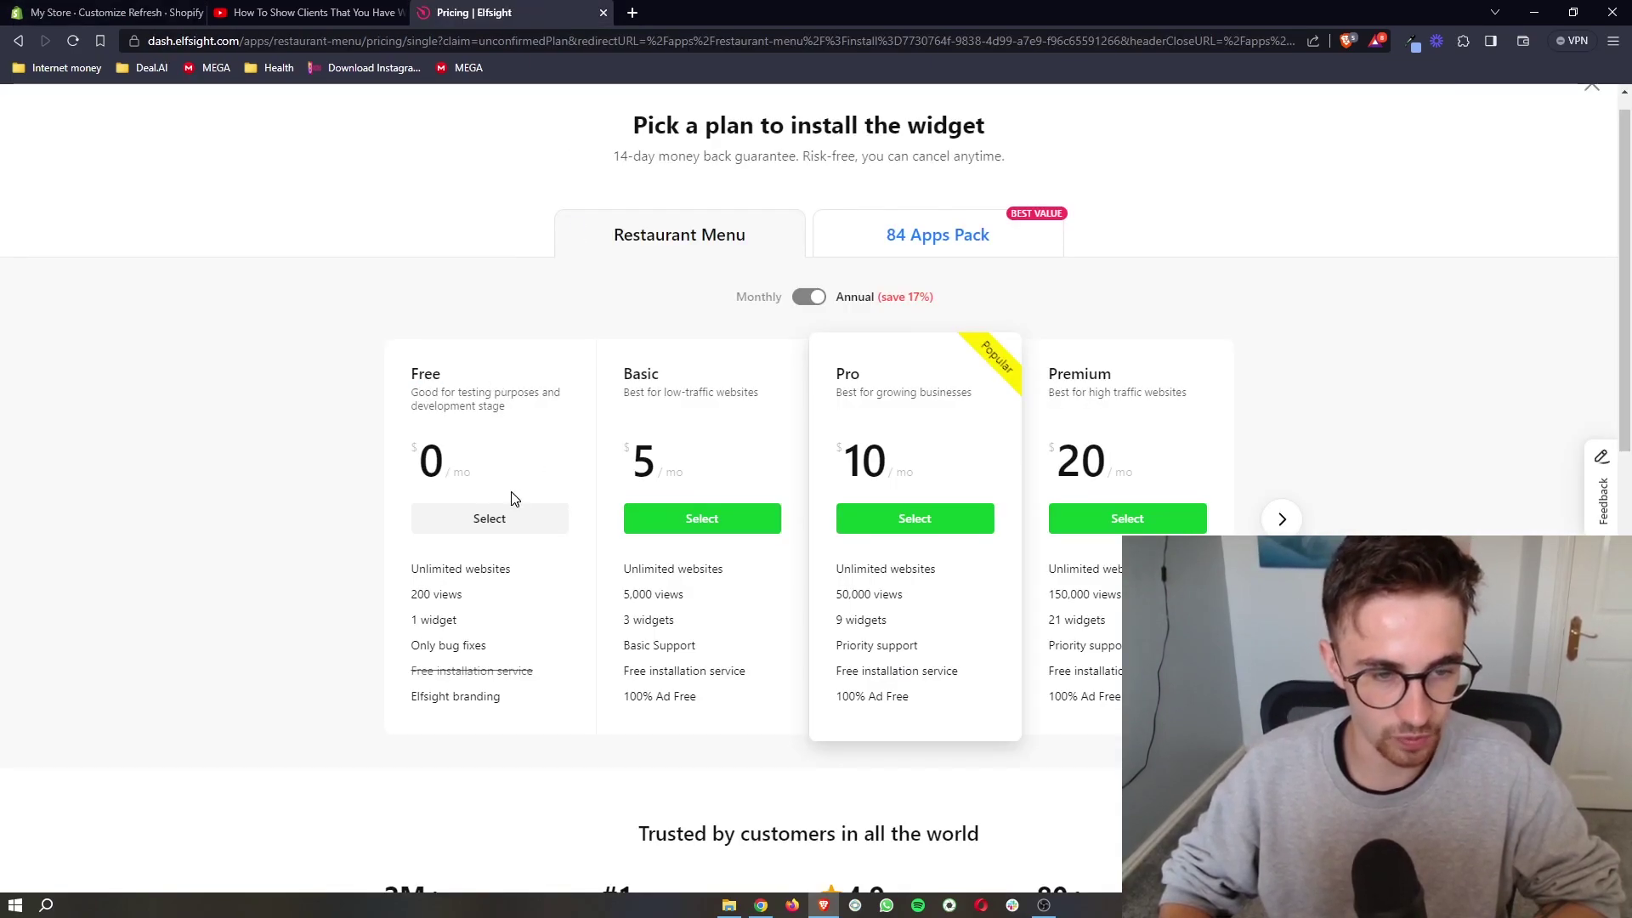
left_click(492, 522)
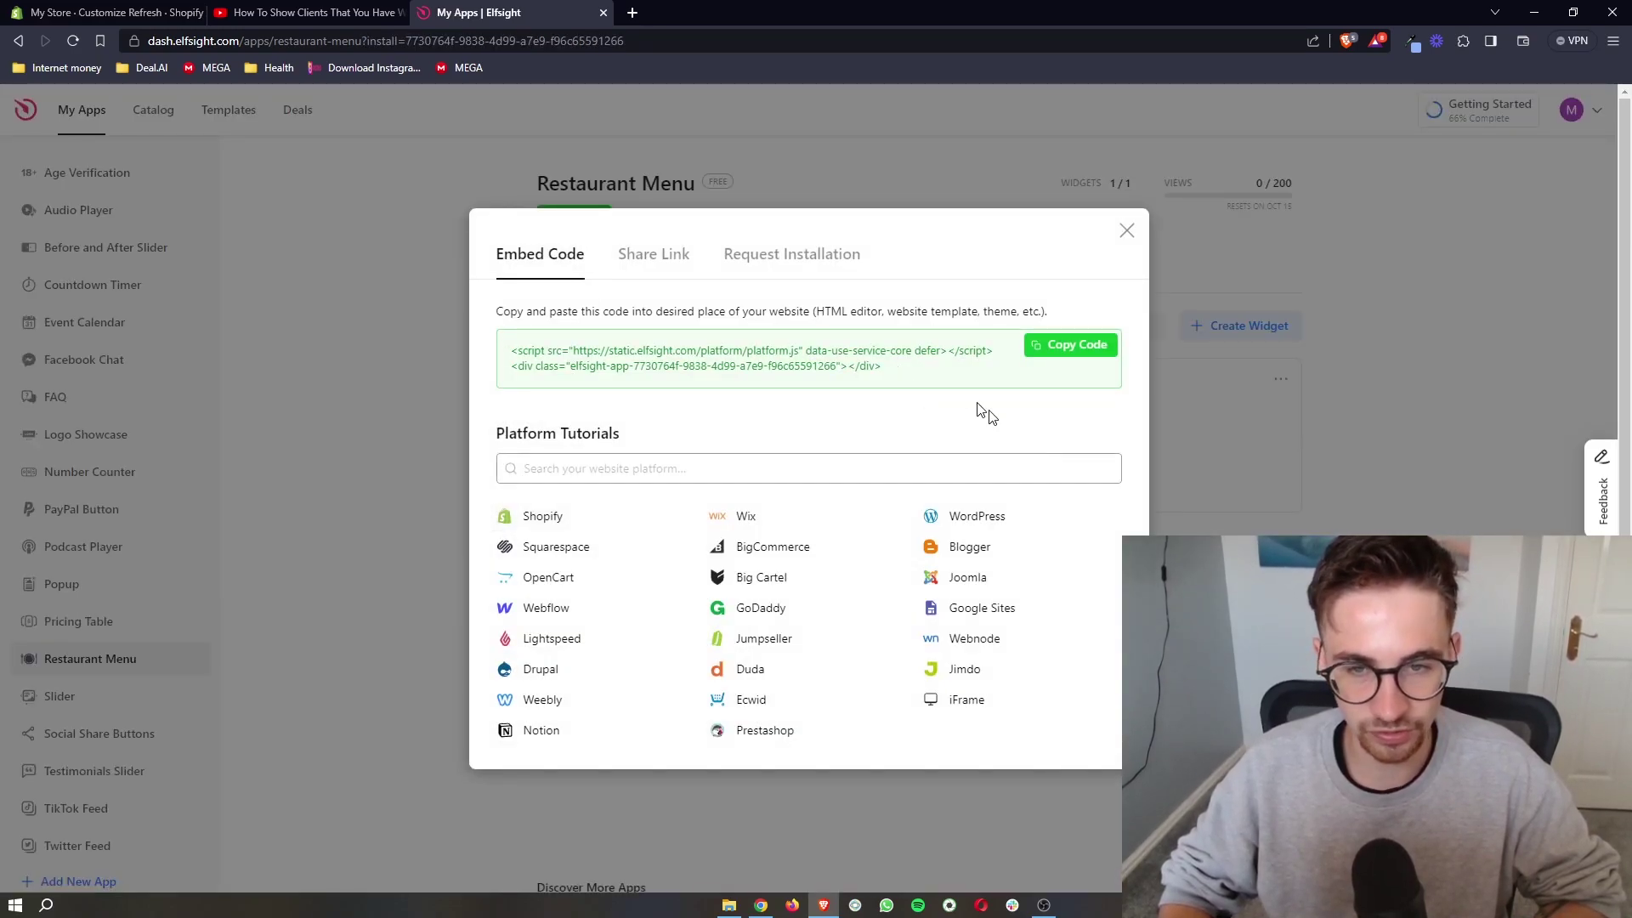
Copy the restaurant menu embed code from the Embed Code dialog and return to the Shopify theme editor
left_click_drag(910, 371, 487, 355)
left_click(827, 460)
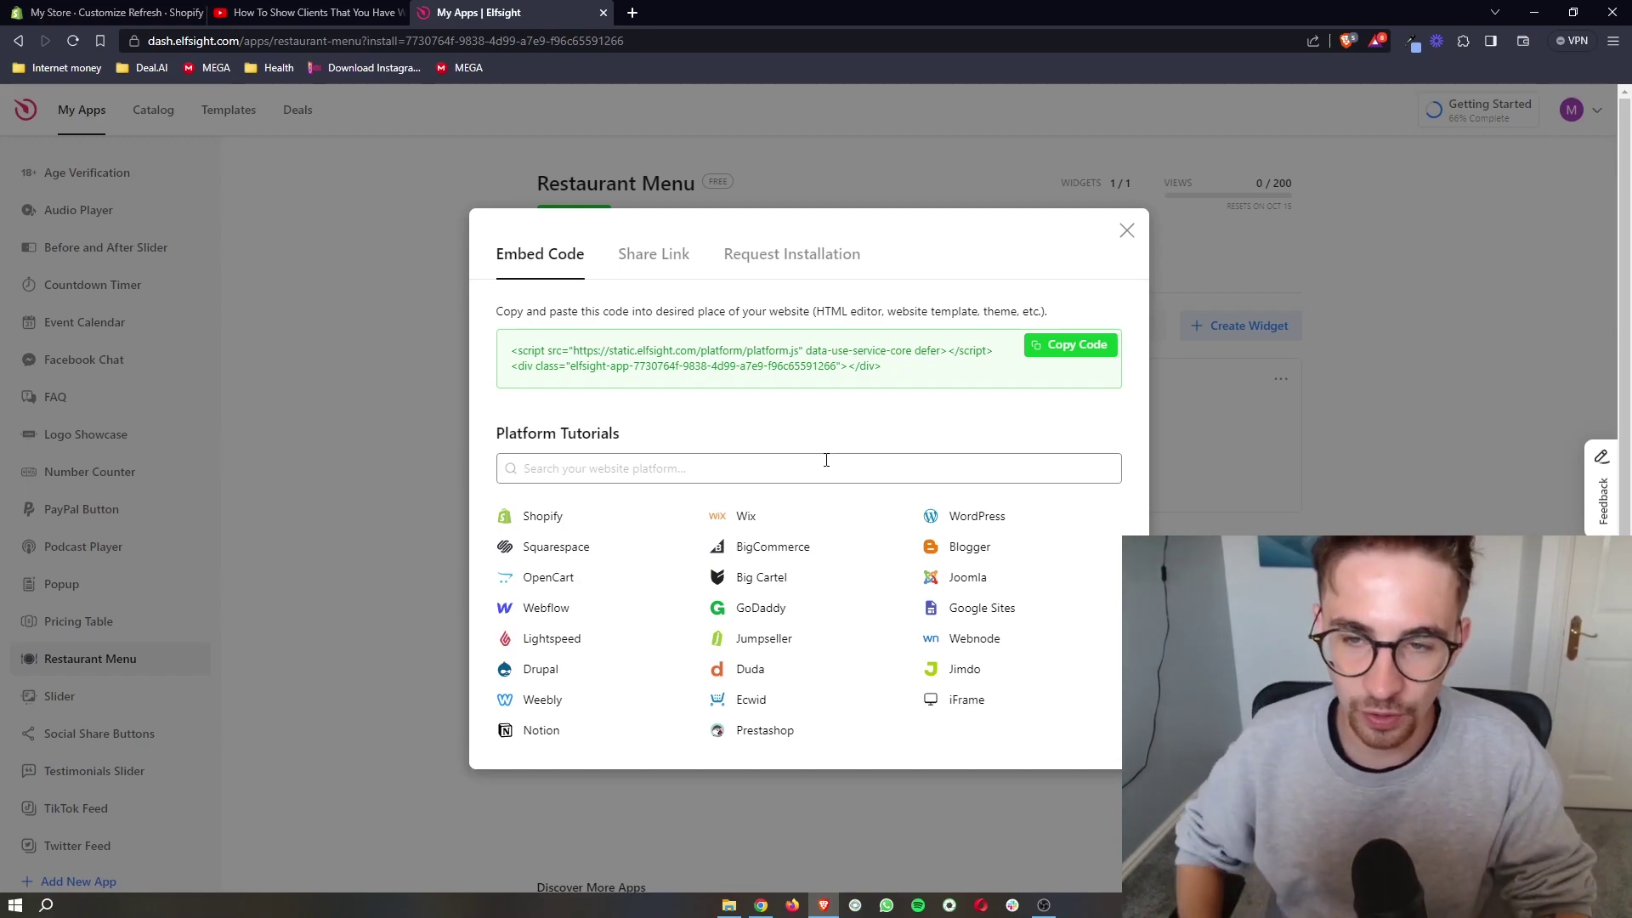
left_click(1102, 346)
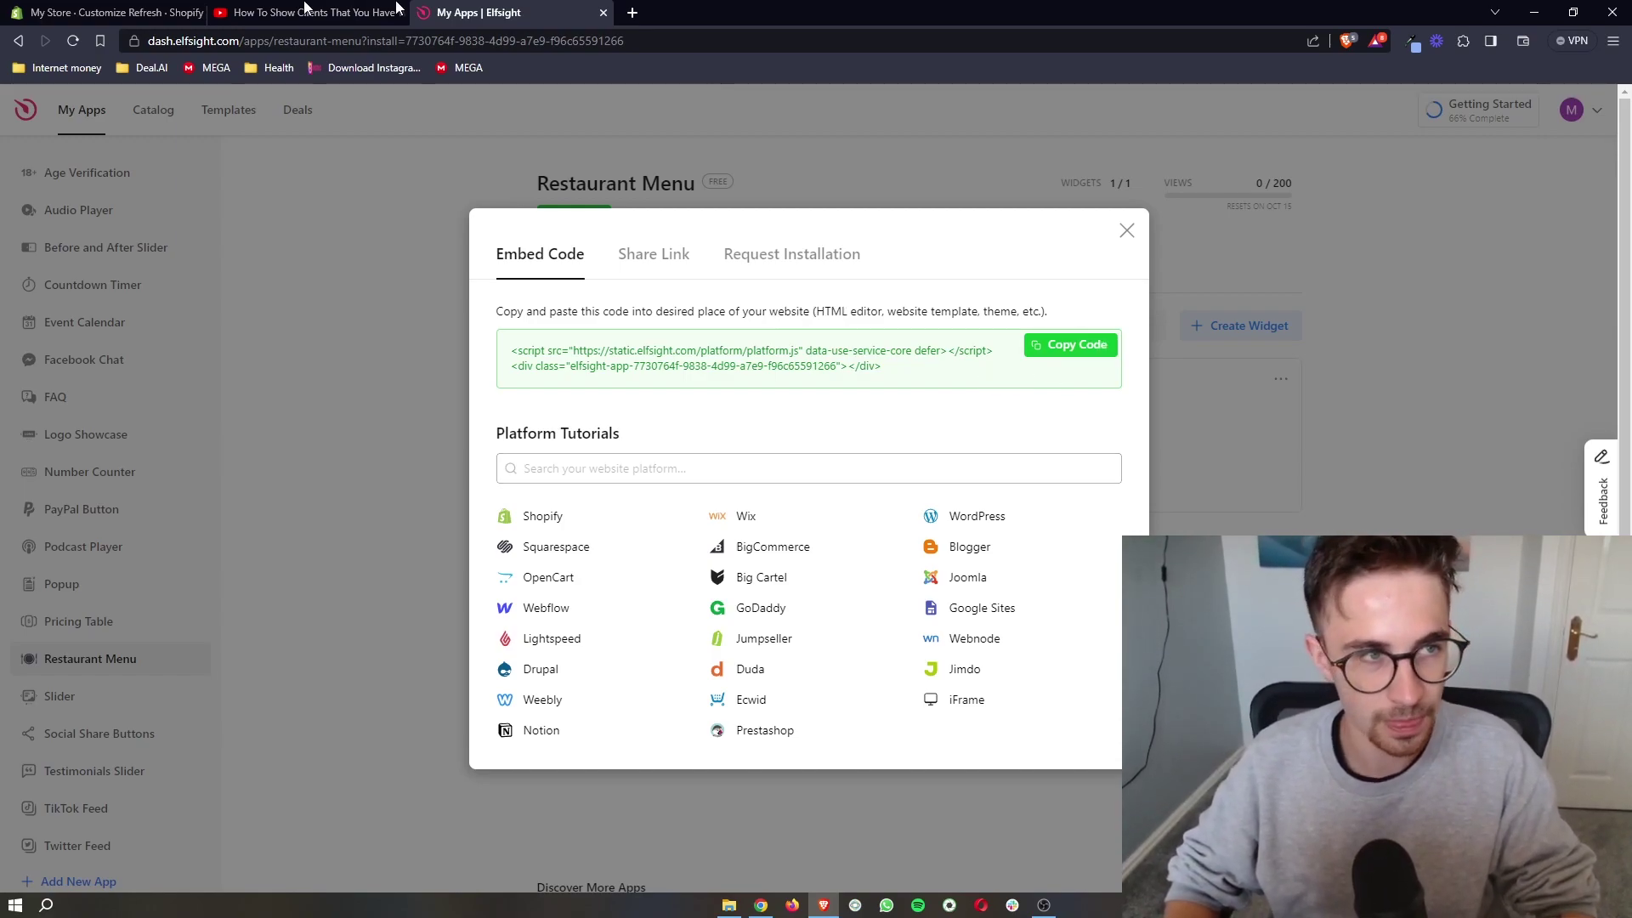
left_click(110, 13)
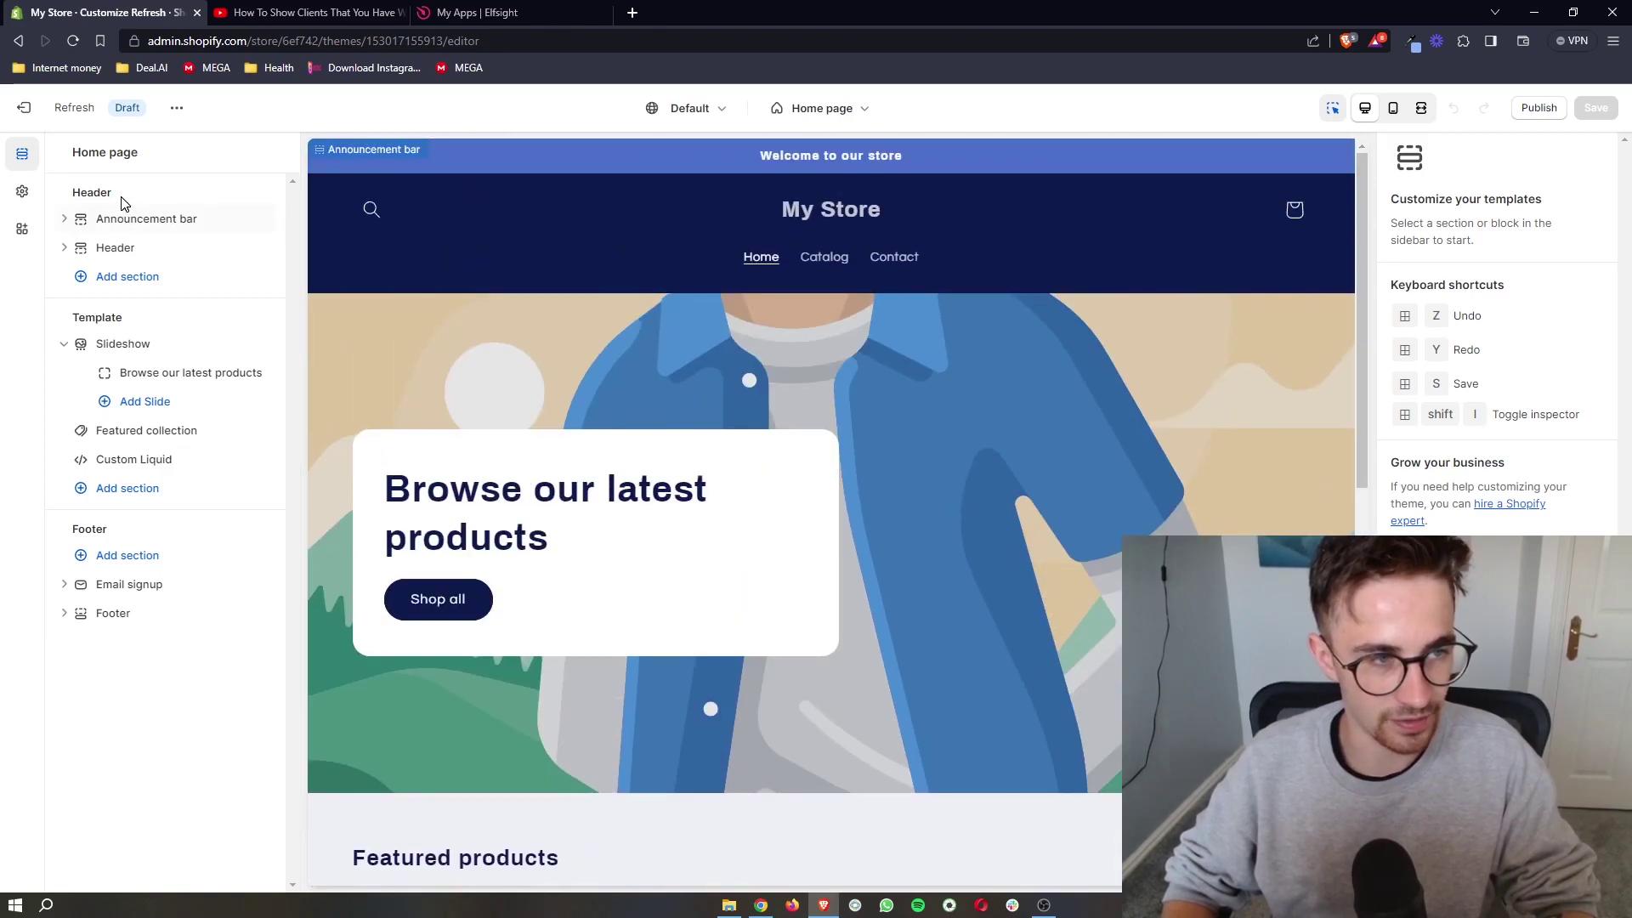
Delete the old Custom Liquid section and add a new empty Custom Liquid section to the home page template
left_click_drag(119, 195, 52, 194)
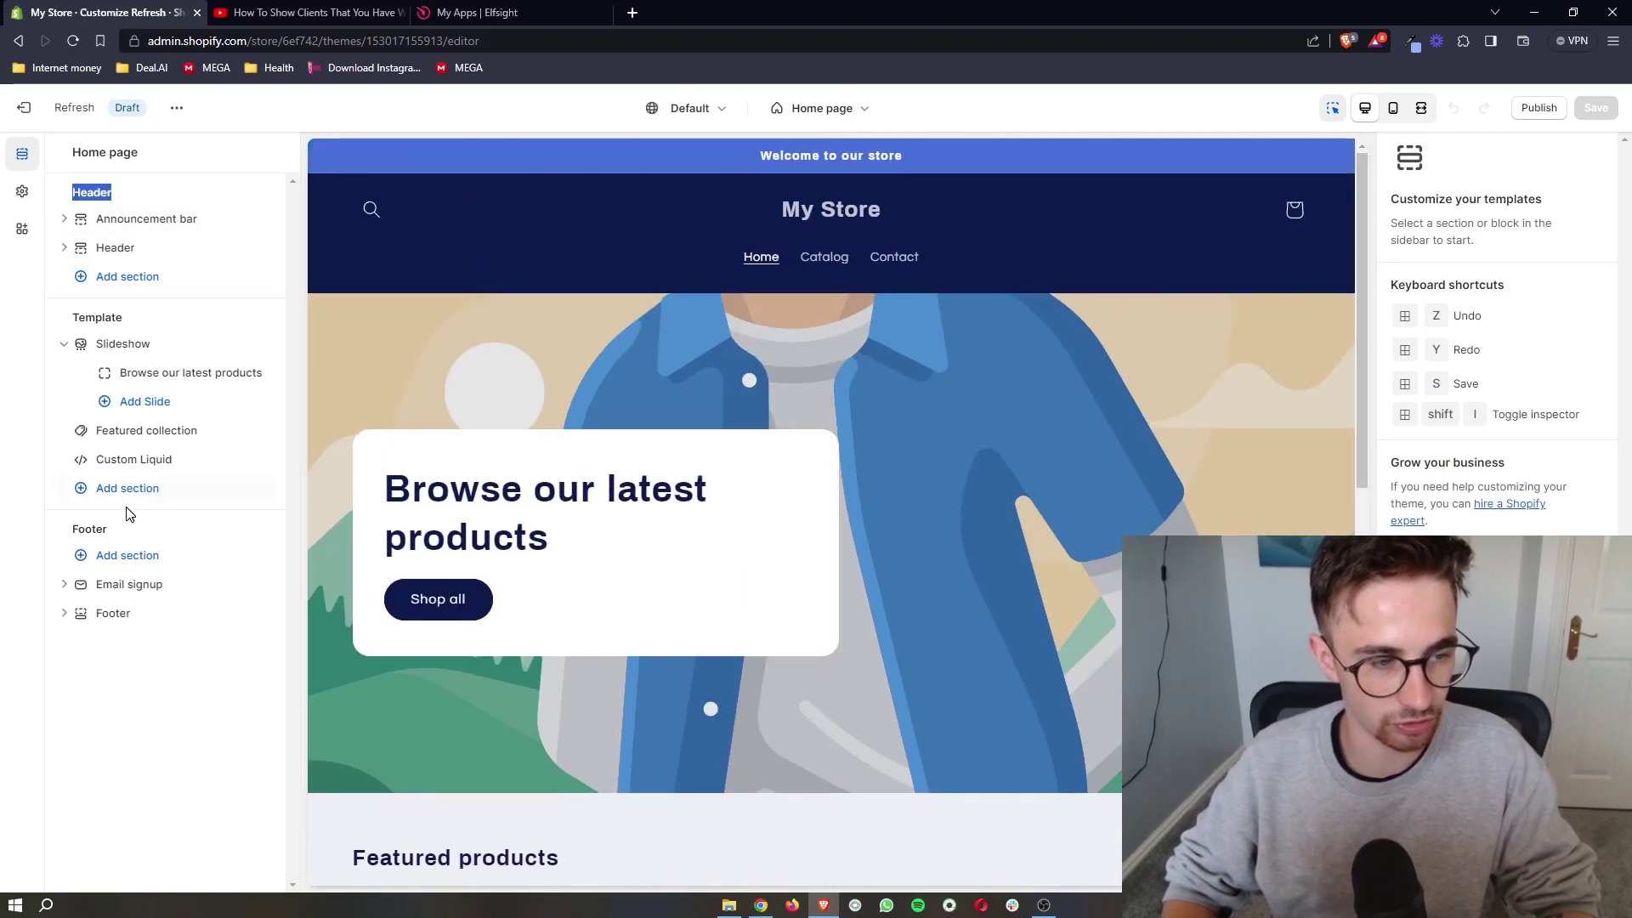
left_click(107, 534)
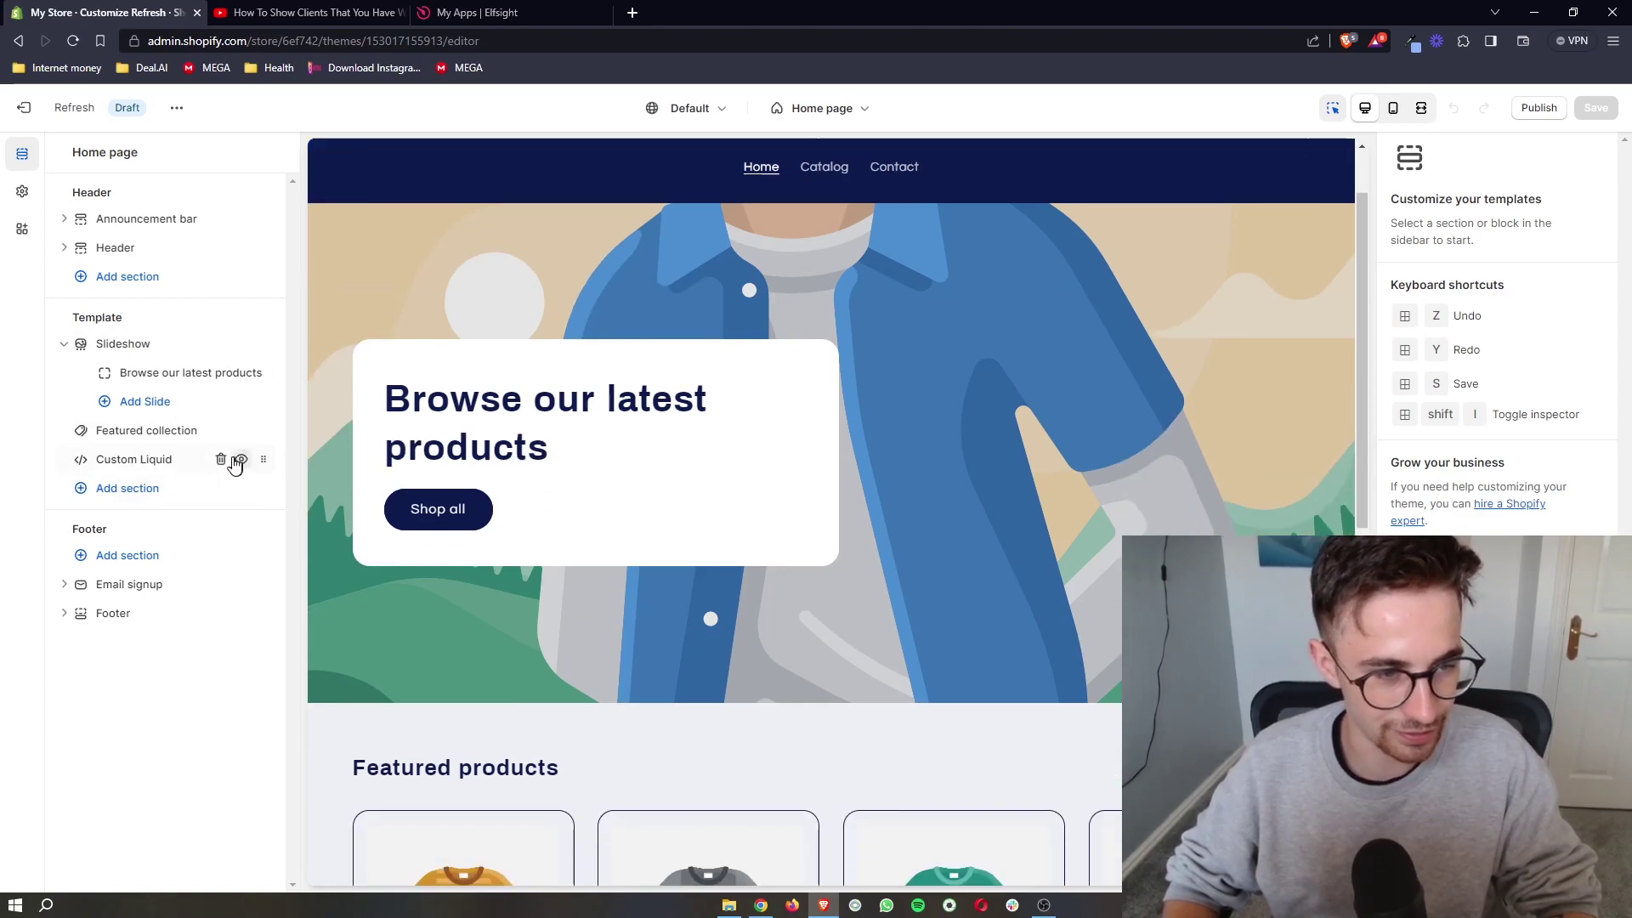
left_click(220, 459)
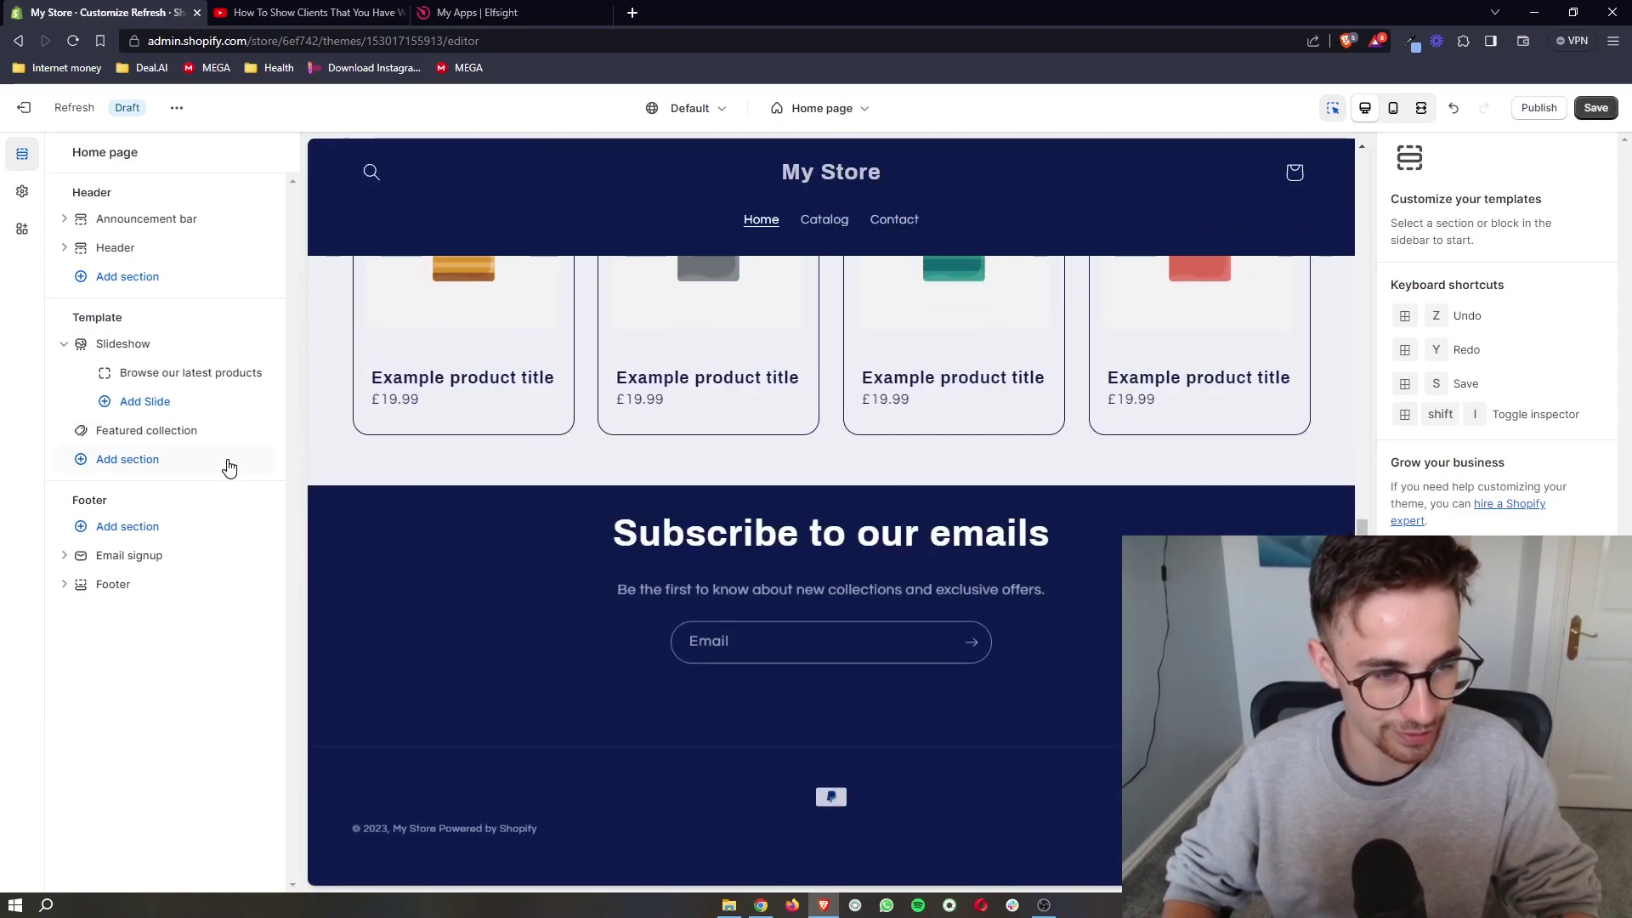
left_click(115, 463)
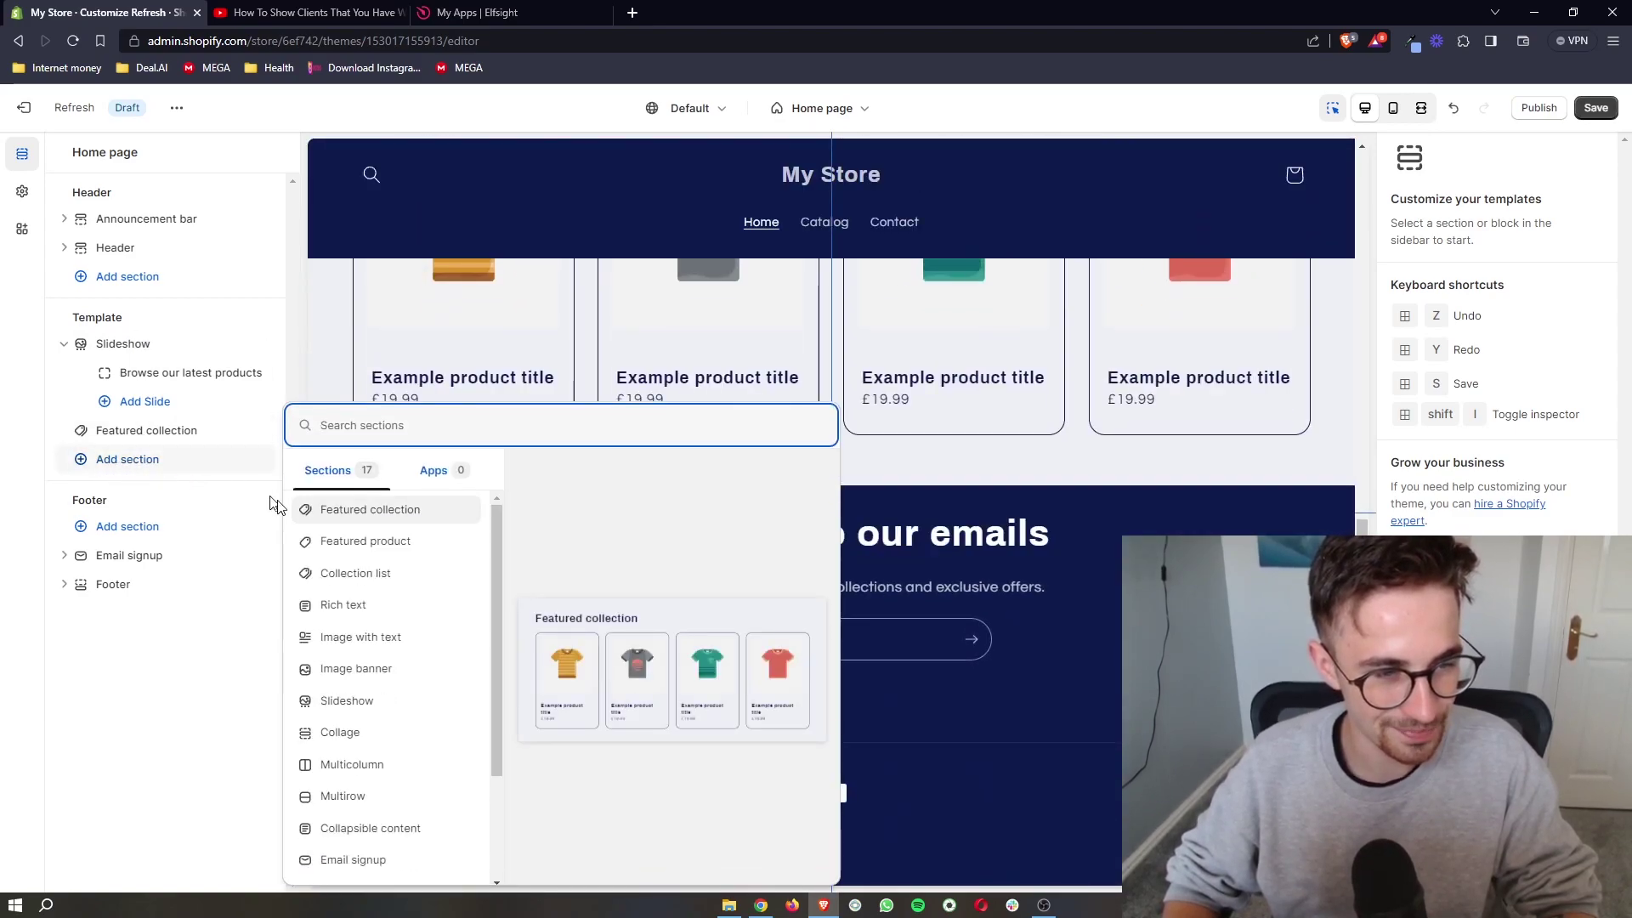
scroll(315, 545, "down", 2)
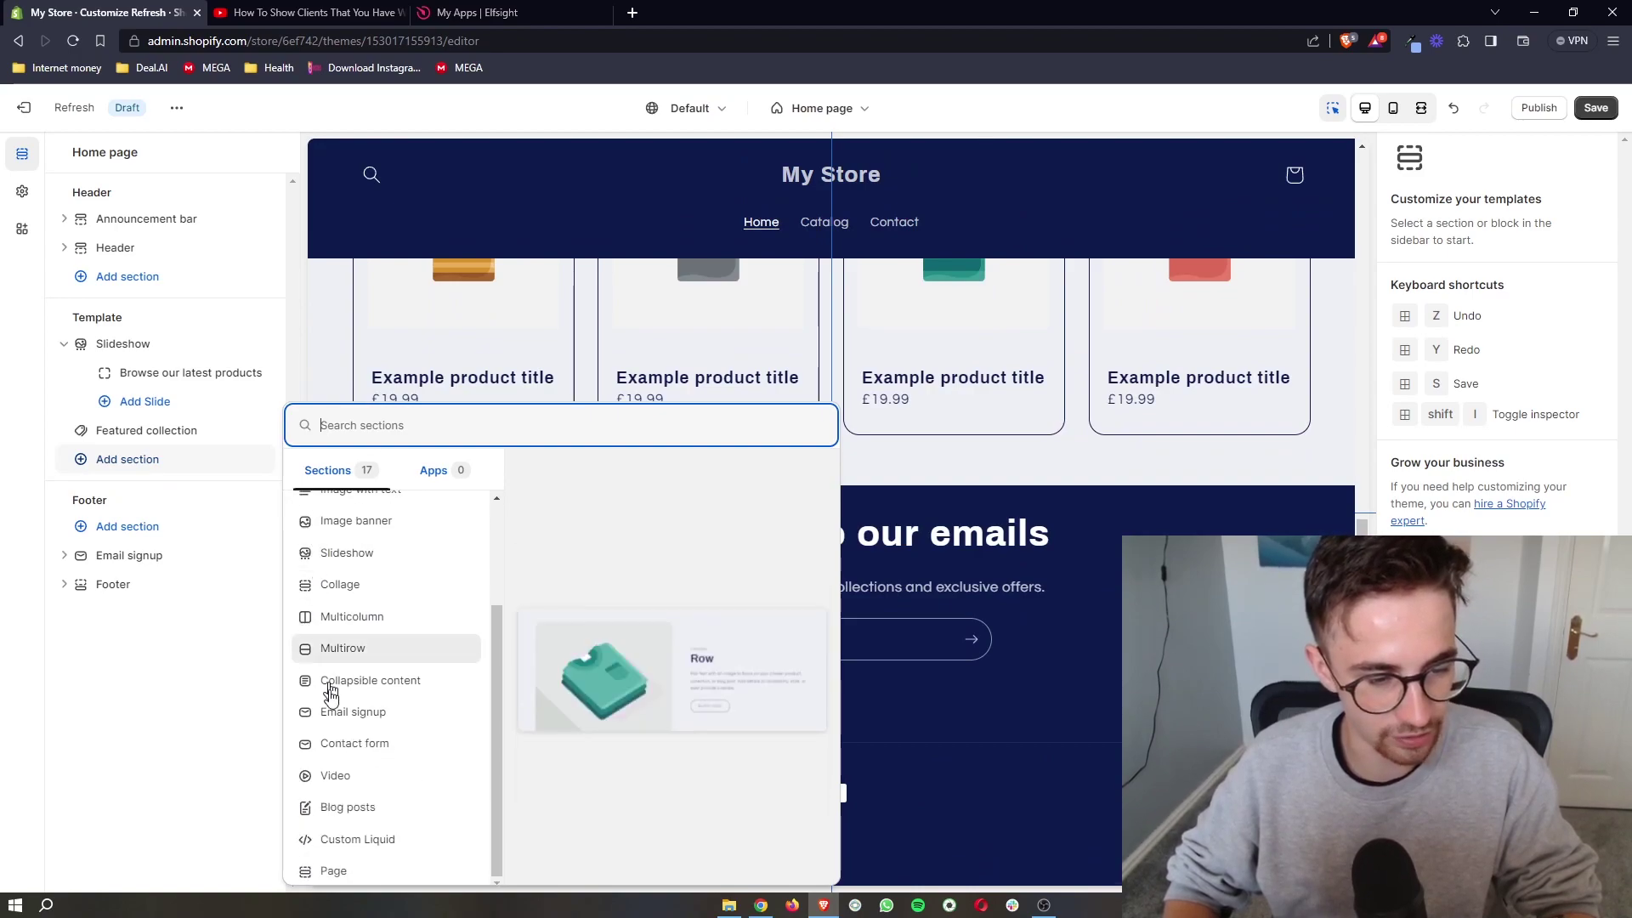
left_click(375, 842)
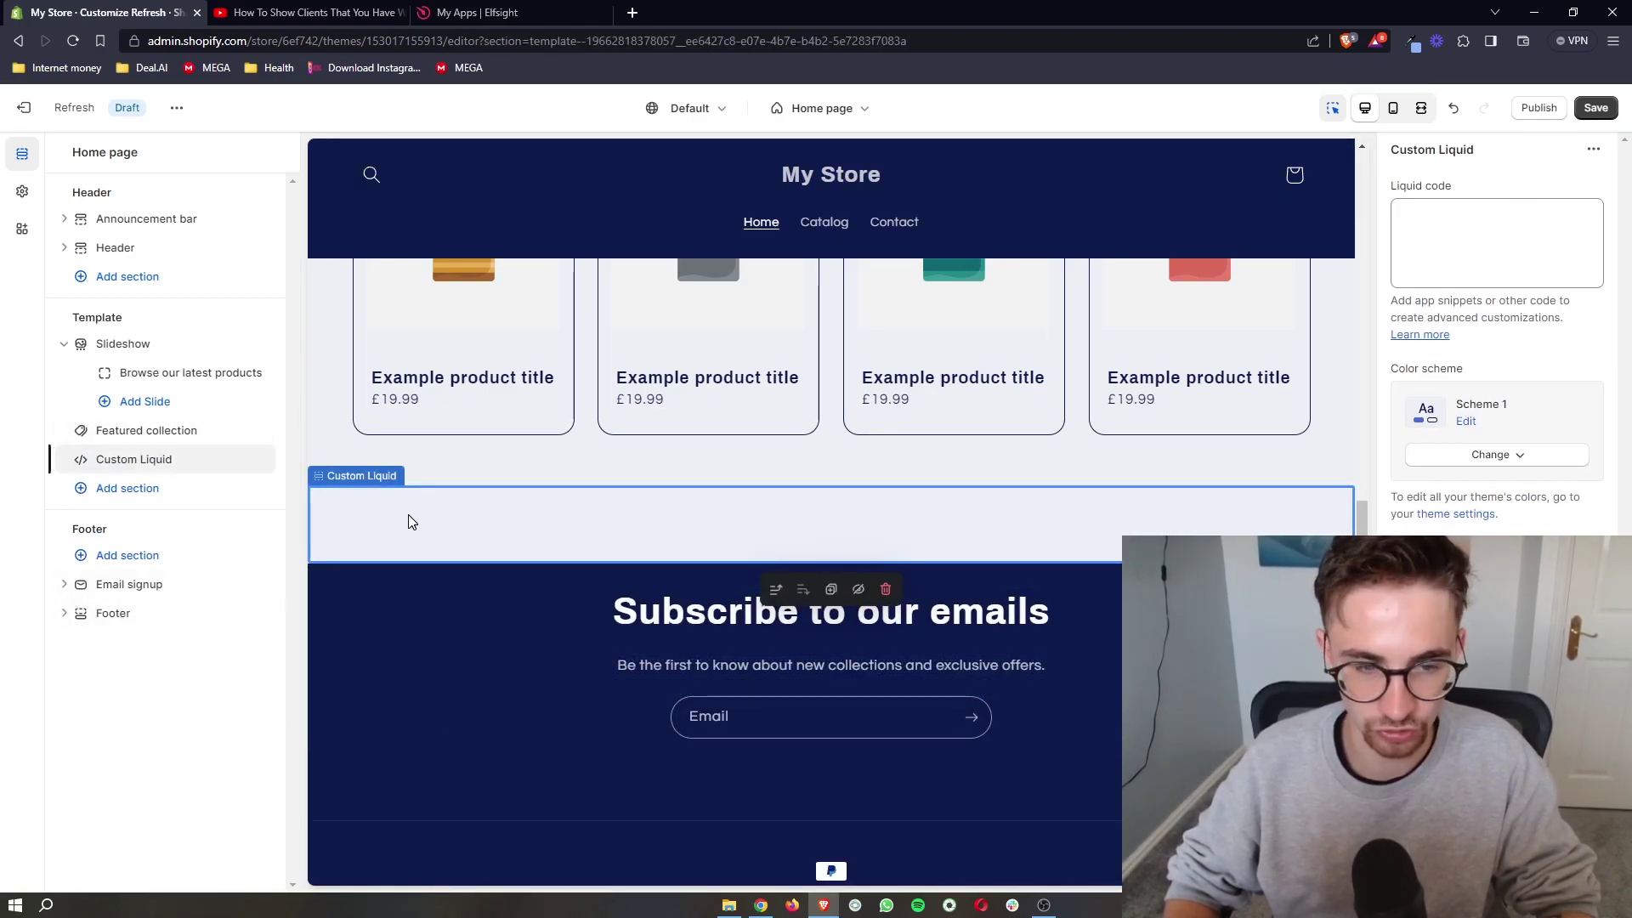
Paste the Elfsight embed code into the Custom Liquid code box and scroll the preview to check the menu
left_click(1485, 266)
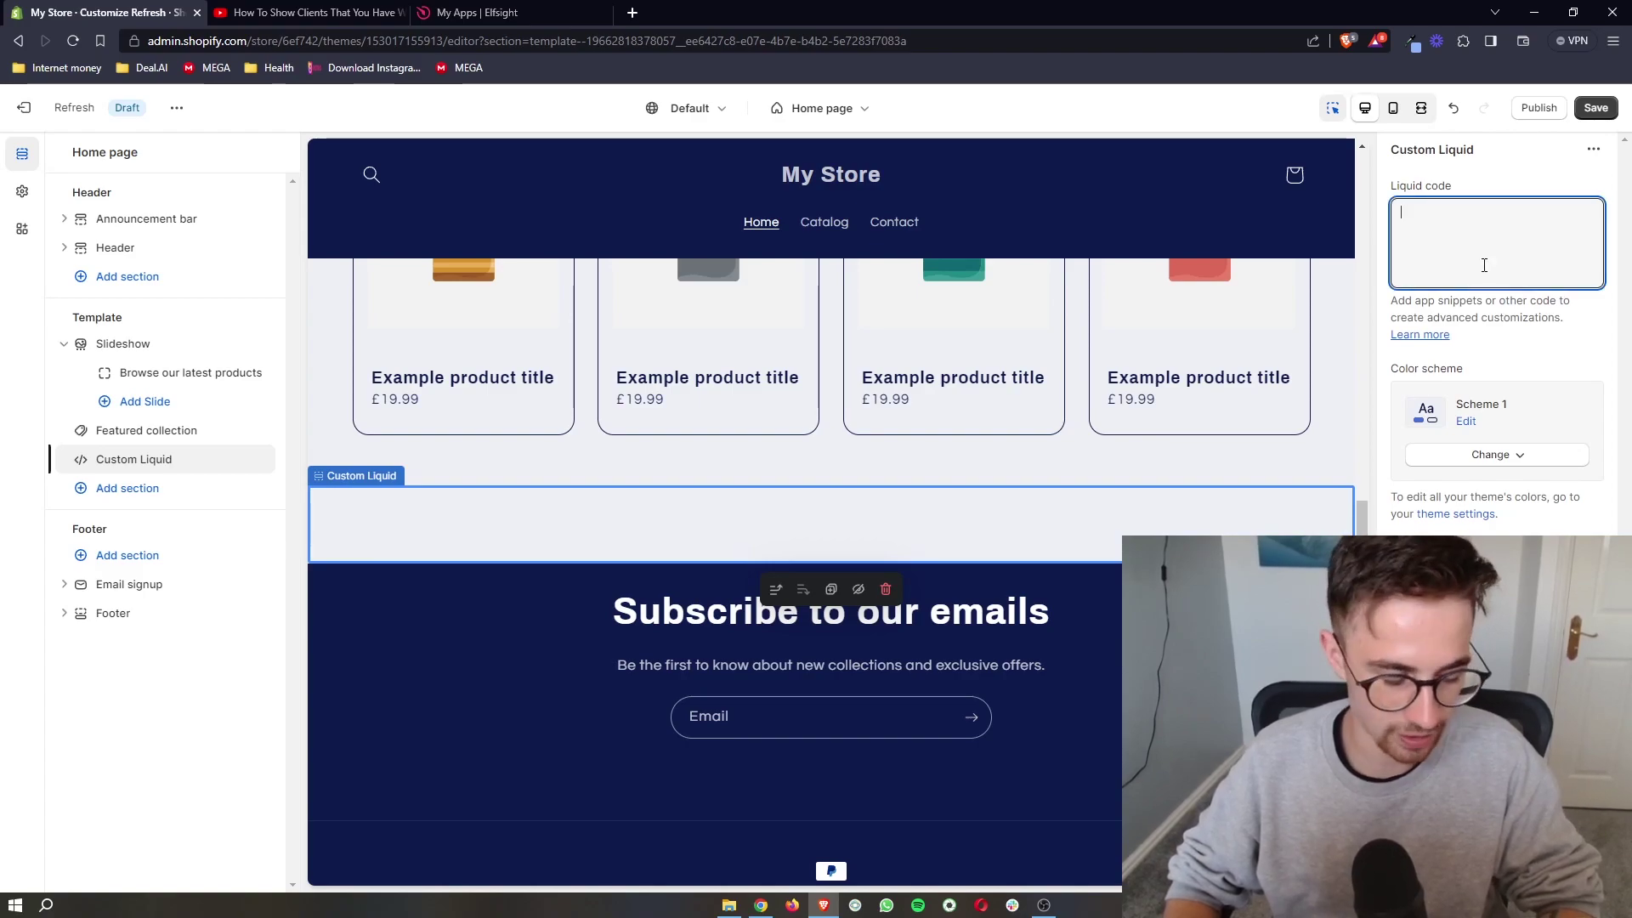
type("<script src=\"https://static.elfsight.com/platform/platform.js\" data-use-service-core defer></script> <div class=\"elfsight-app-7730764f-9838-4d99-a7e9-f96c65591266\"></div>")
key("Caps_Lock")
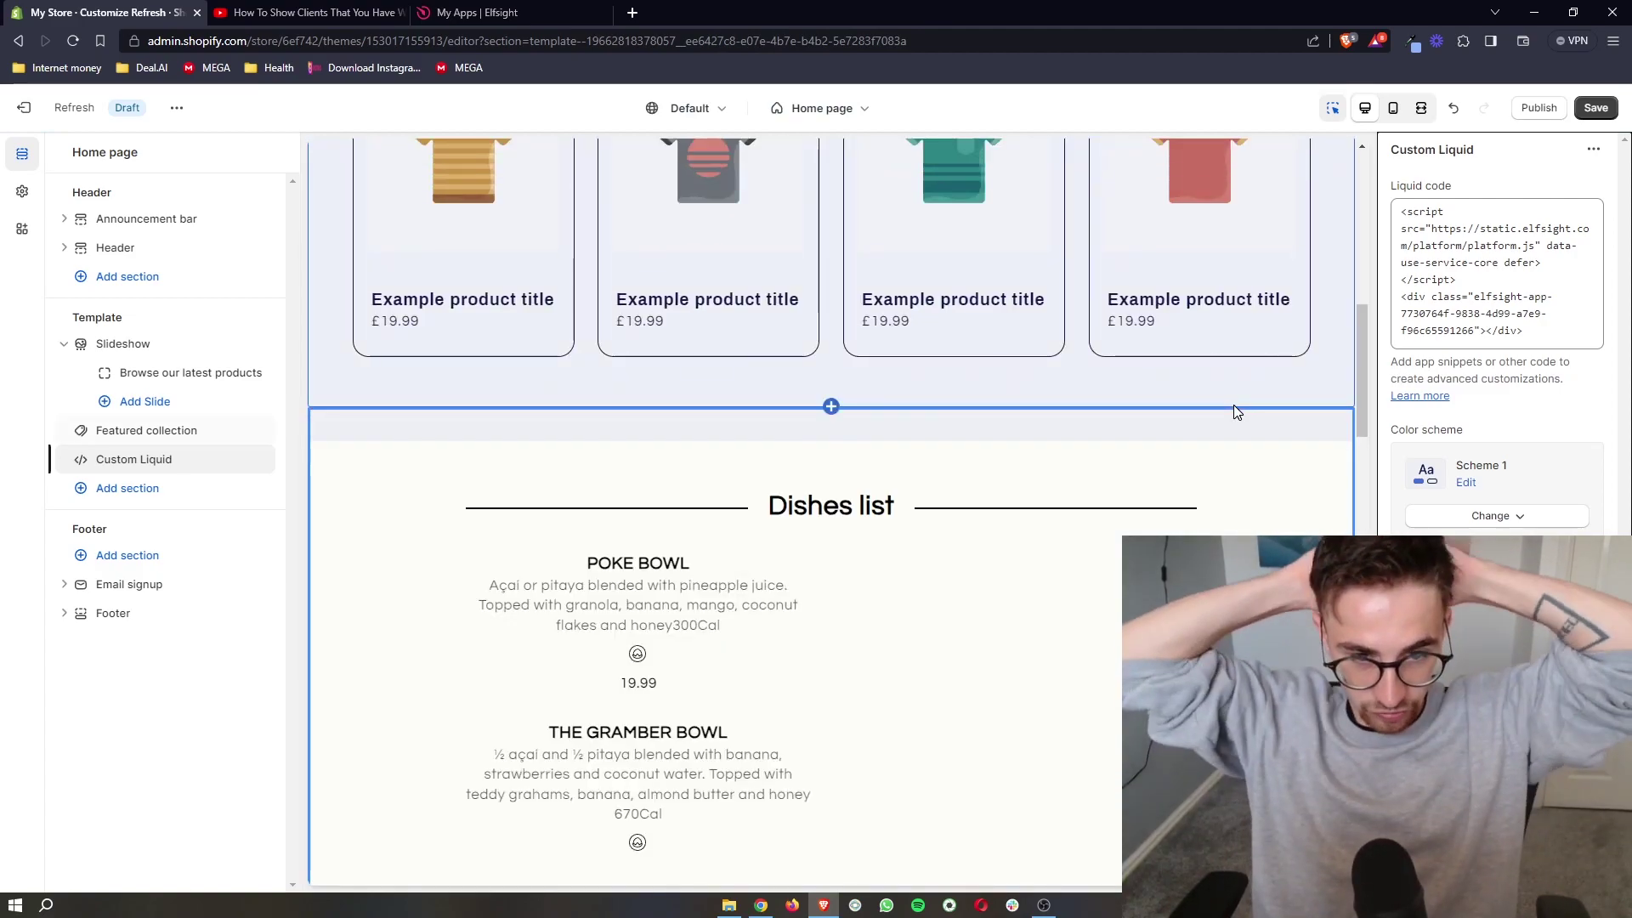
scroll(1116, 553, "down", 6)
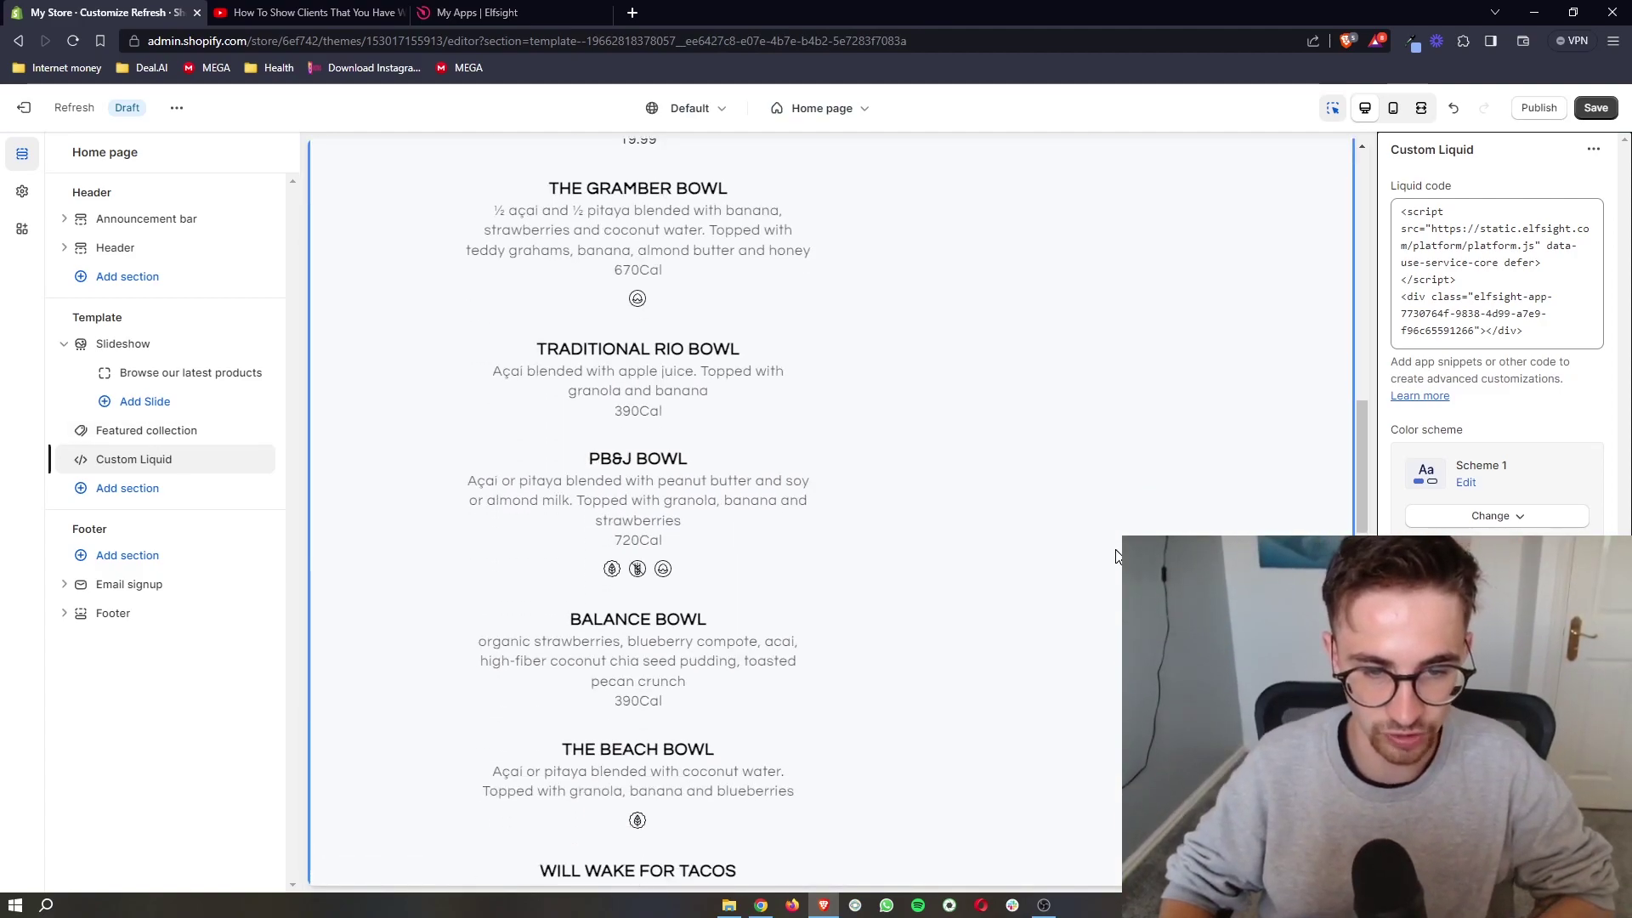
scroll(1116, 553, "down", 20)
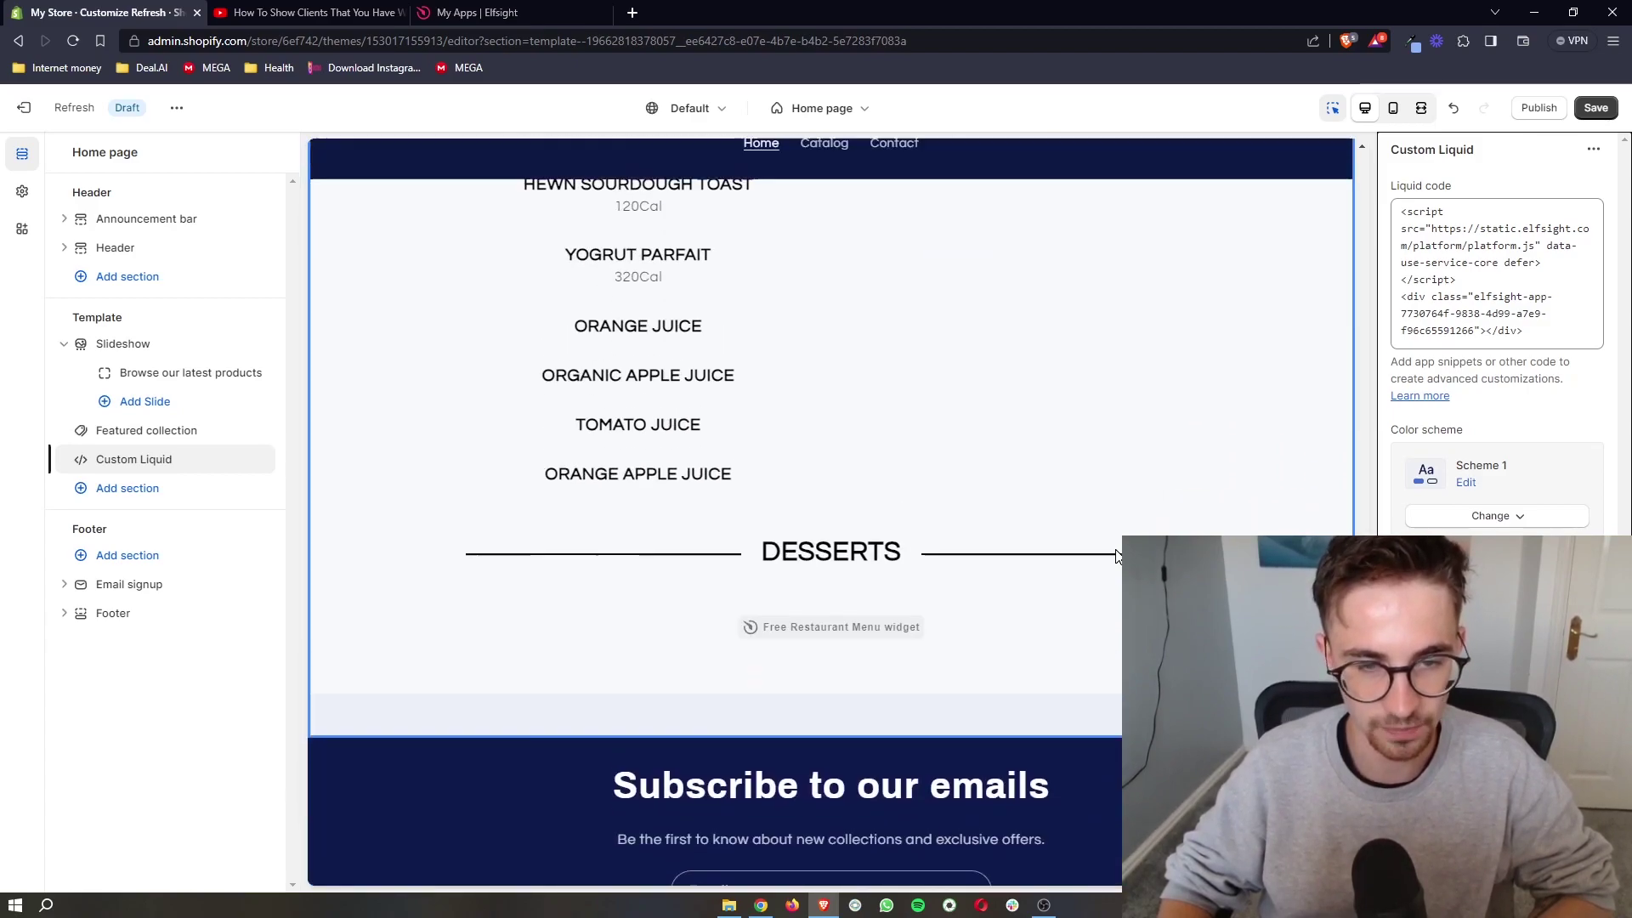
scroll(1115, 549, "up", 20)
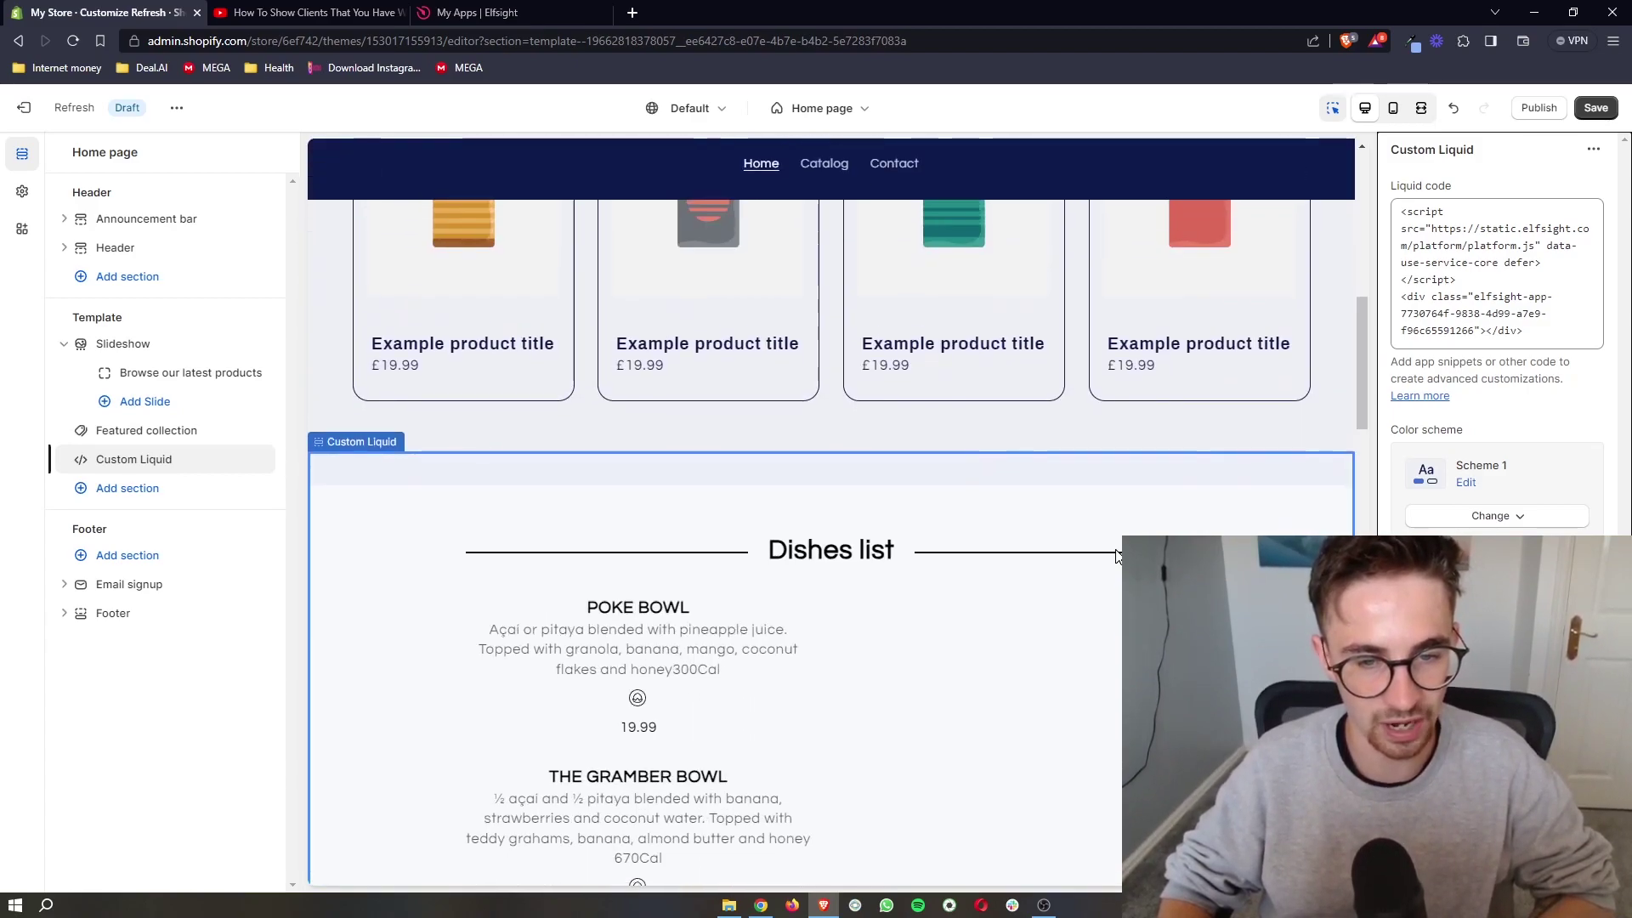
scroll(1115, 549, "down", 5)
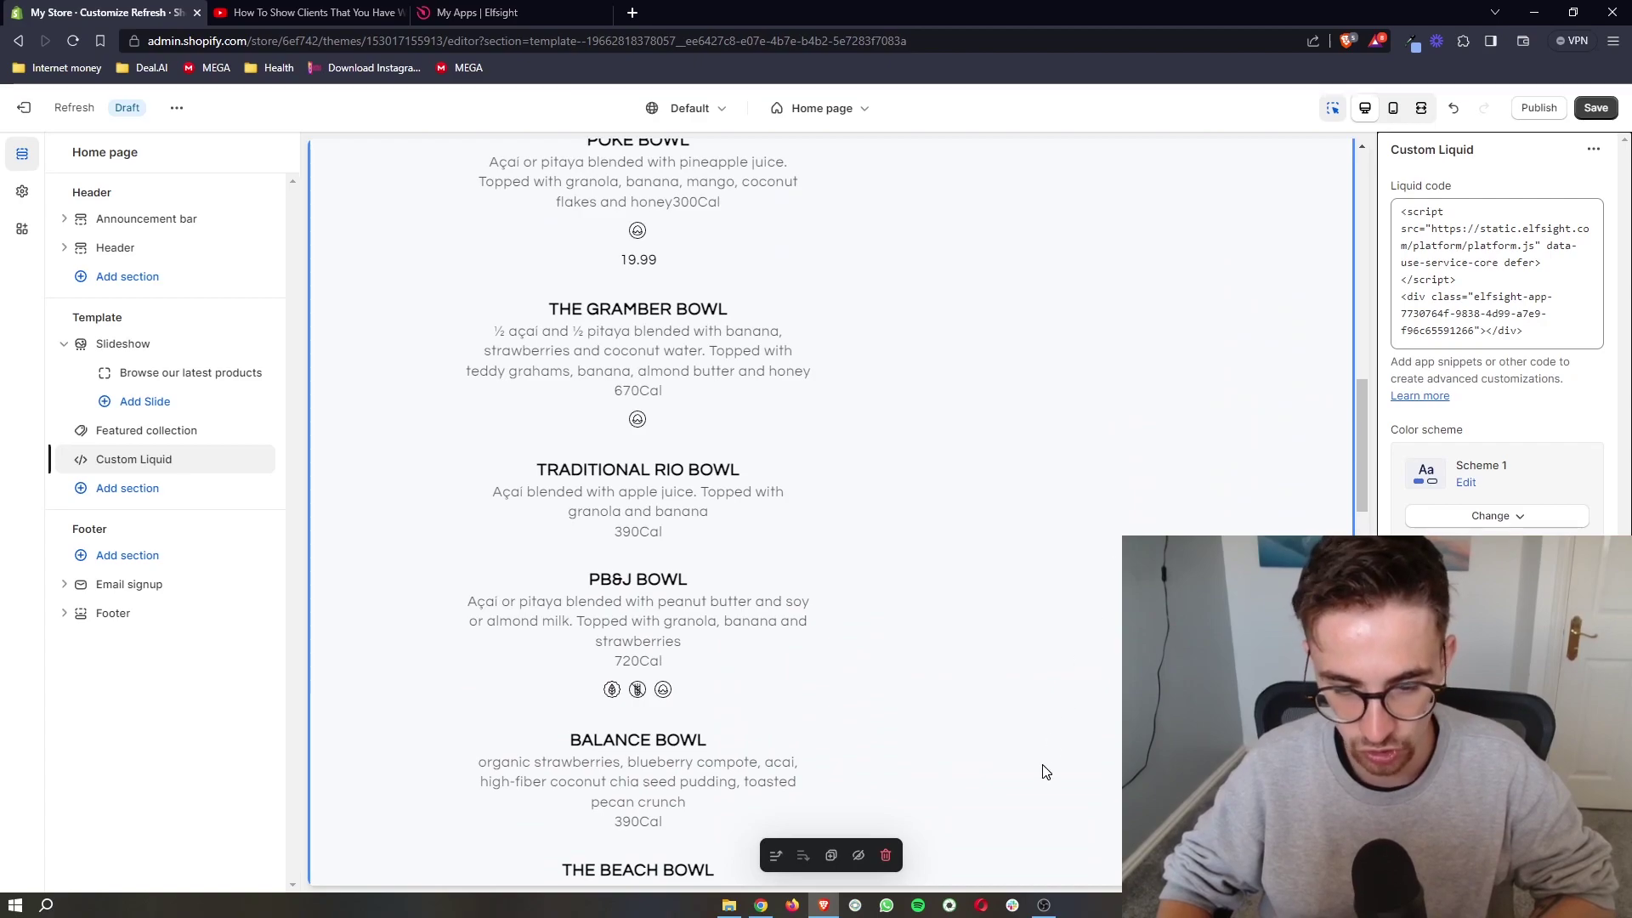